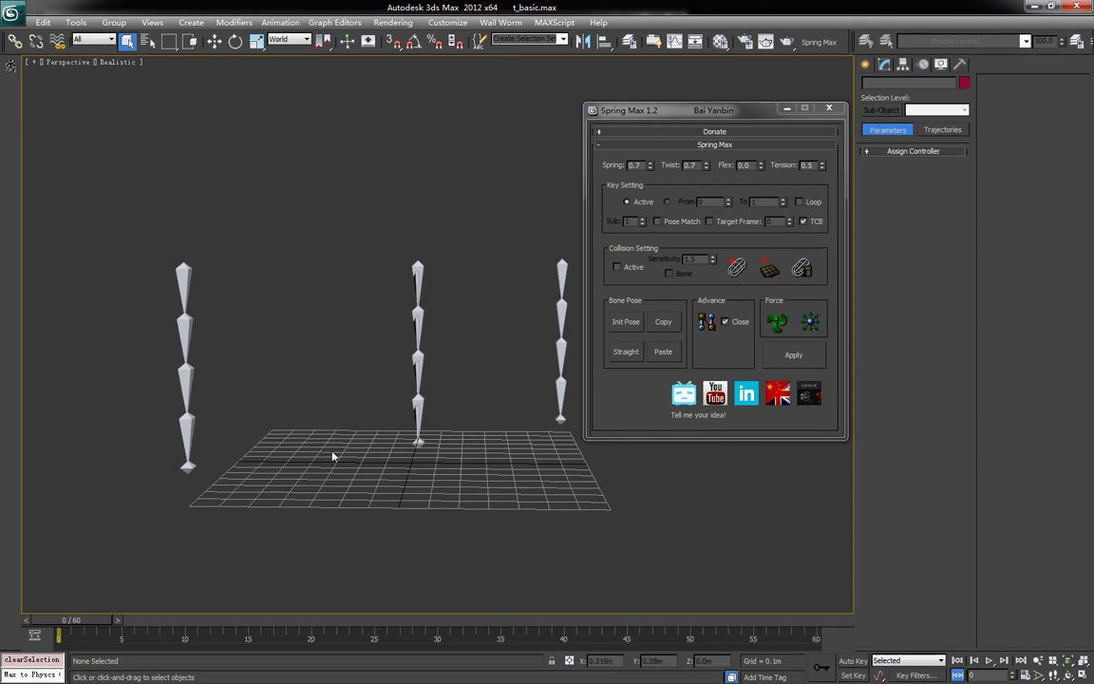
Select root bone Bone001 with all its child bones and apply Spring Max to the whole chain.
{"action": "middle_click_drag", "start_coordinate": [215, 466], "coordinate": [265, 522], "text": "alt"}
{"action": "scroll", "coordinate": [265, 522], "scroll_direction": "up", "scroll_amount": 3}
{"action": "middle_click_drag", "start_coordinate": [342, 589], "coordinate": [291, 461]}
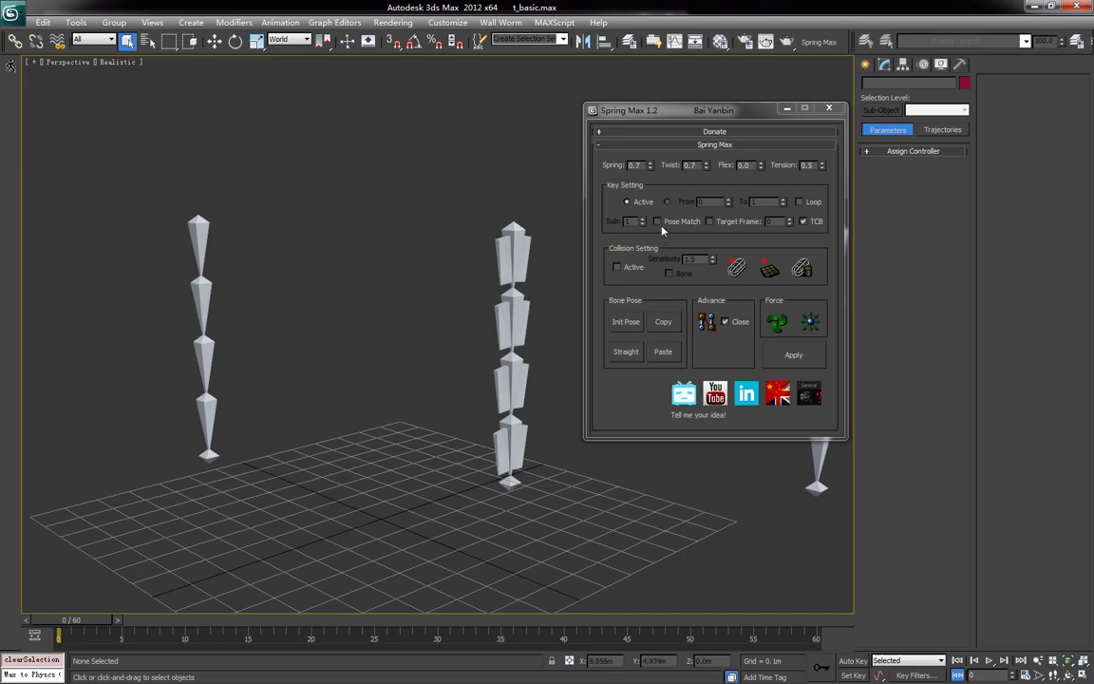
{"action": "scroll", "coordinate": [186, 379], "scroll_direction": "up", "scroll_amount": 3}
{"action": "middle_click_drag", "start_coordinate": [216, 351], "coordinate": [385, 372]}
{"action": "left_click_drag", "start_coordinate": [398, 255], "coordinate": [399, 256]}
{"action": "middle_click_drag", "start_coordinate": [418, 380], "coordinate": [364, 378]}
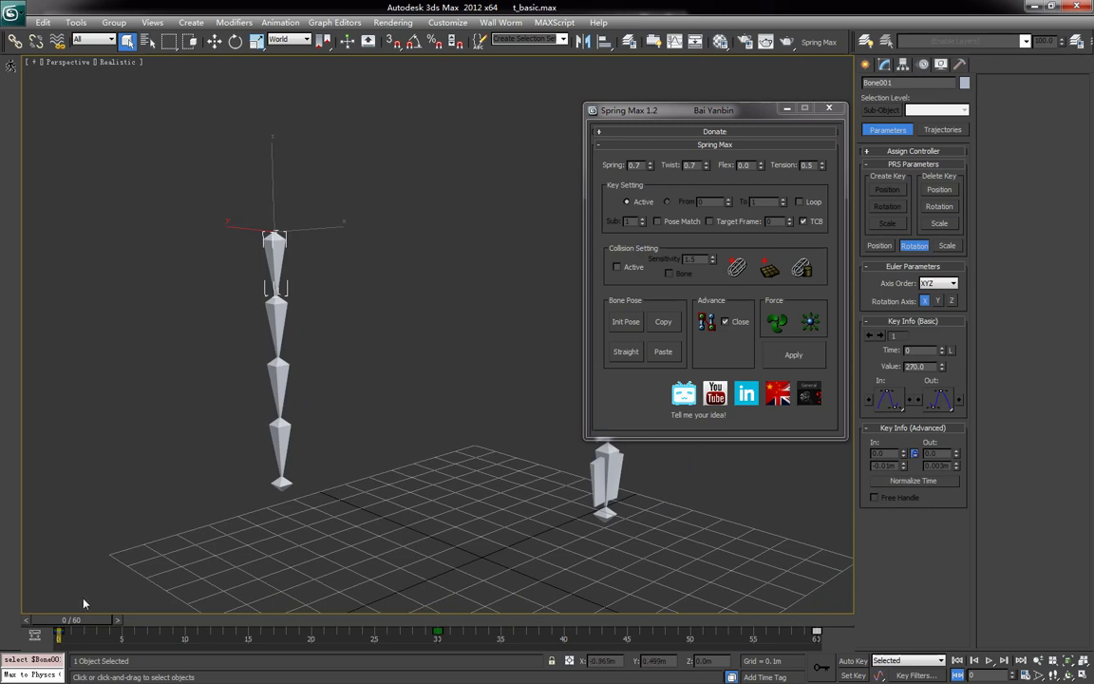
{"action": "left_click_drag", "start_coordinate": [86, 624], "coordinate": [6, 591]}
{"action": "key", "text": "ctrl+Page_Down"}
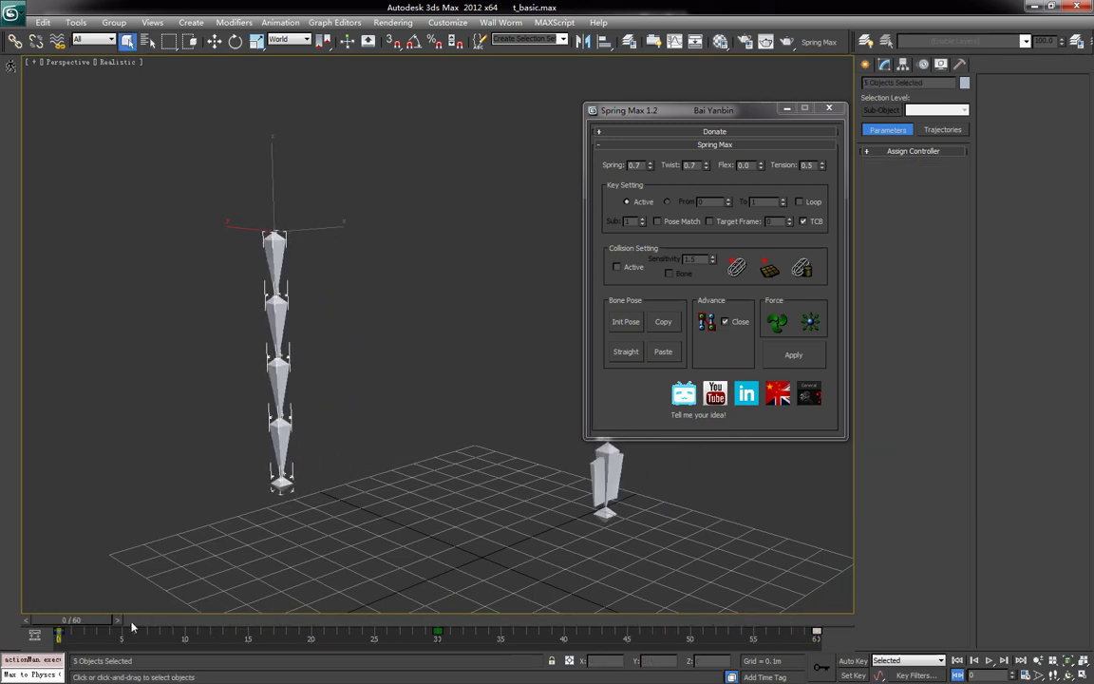
{"action": "middle_click_drag", "start_coordinate": [244, 447], "coordinate": [173, 464], "text": "alt"}
{"action": "left_click", "coordinate": [799, 360]}
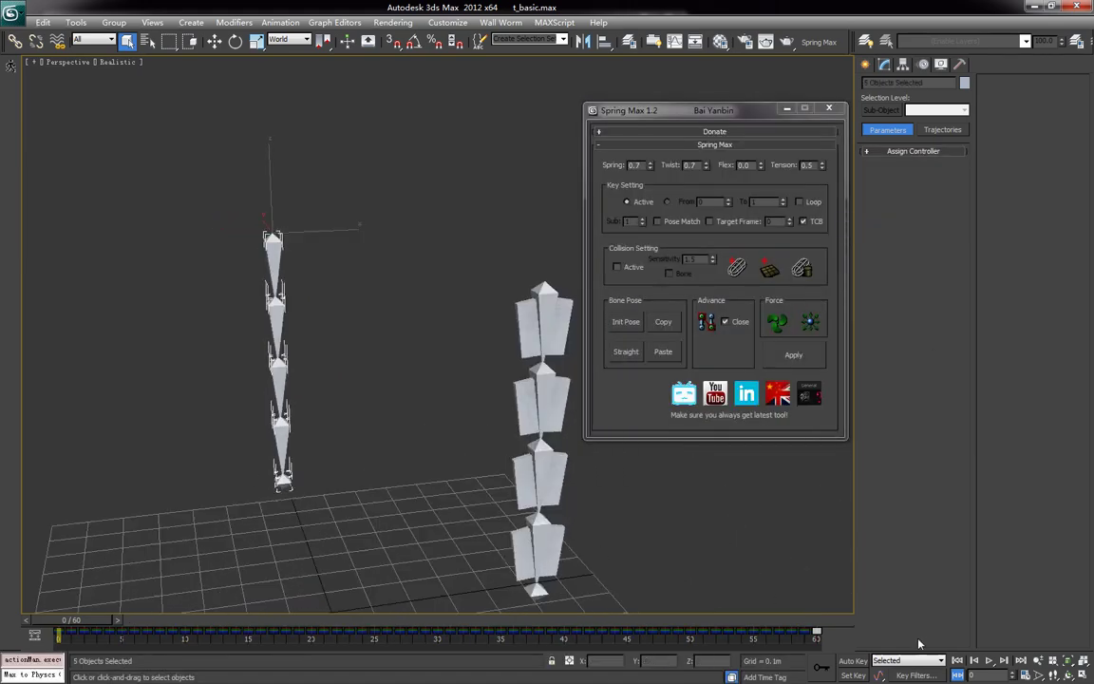
Play the spring animation on the bone chain and view it from another angle.
{"action": "left_click", "coordinate": [991, 661]}
{"action": "middle_click_drag", "start_coordinate": [367, 520], "coordinate": [312, 469], "text": "alt"}
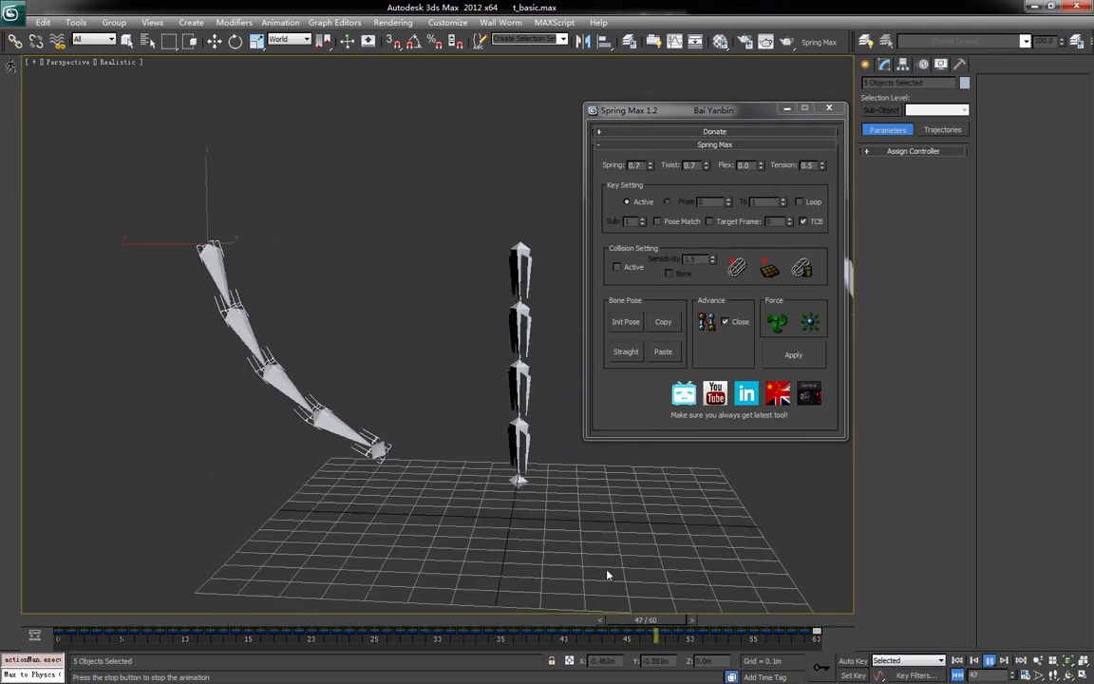
{"action": "left_click", "coordinate": [990, 662]}
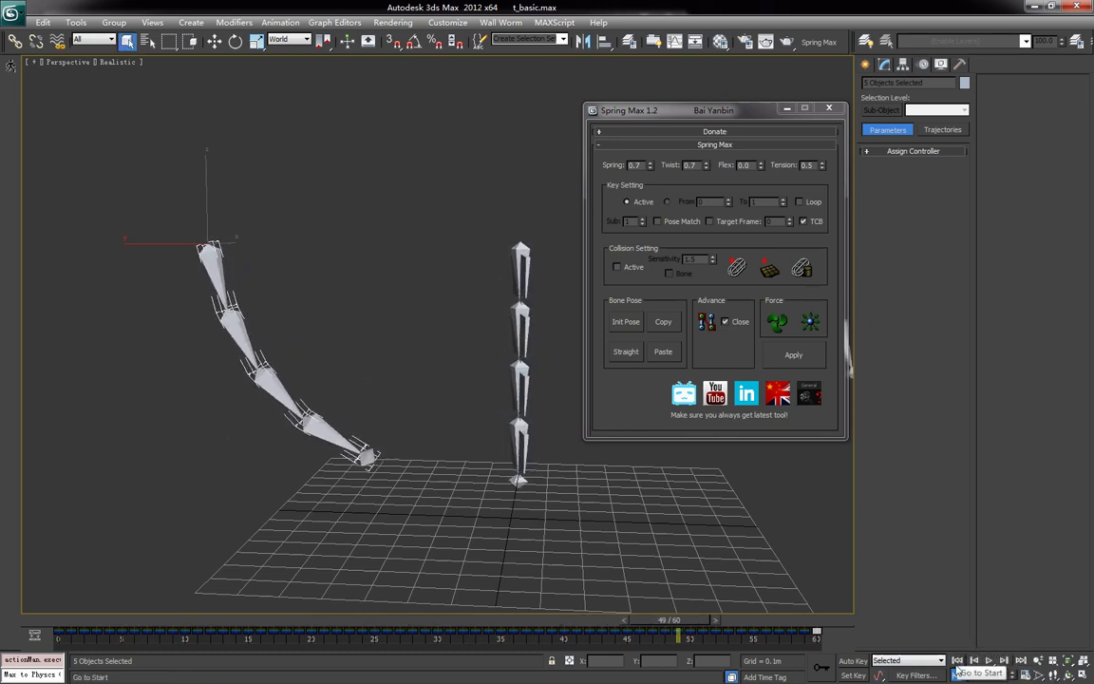
Return to frame 0 and delete the chain's generated keys up to frame 60.
{"action": "left_click", "coordinate": [957, 660]}
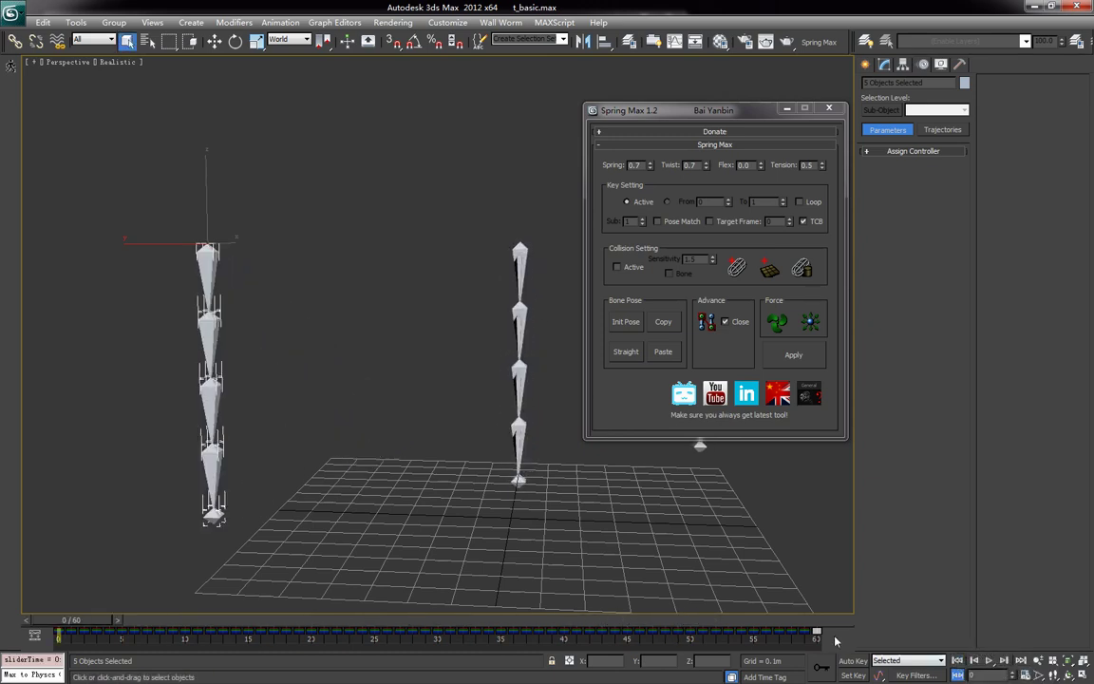
{"action": "left_click_drag", "start_coordinate": [834, 639], "coordinate": [57, 639]}
{"action": "key", "text": "Delete"}
Select Bone002 with its child bones, turn on Auto Key and go to frame 30.
{"action": "mouse_move", "coordinate": [317, 418]}
{"action": "middle_mouse_down", "text": "alt"}
{"action": "mouse_move", "coordinate": [232, 419]}
{"action": "mouse_move", "coordinate": [334, 411]}
{"action": "middle_mouse_up", "text": "alt"}
{"action": "left_click", "coordinate": [264, 313]}
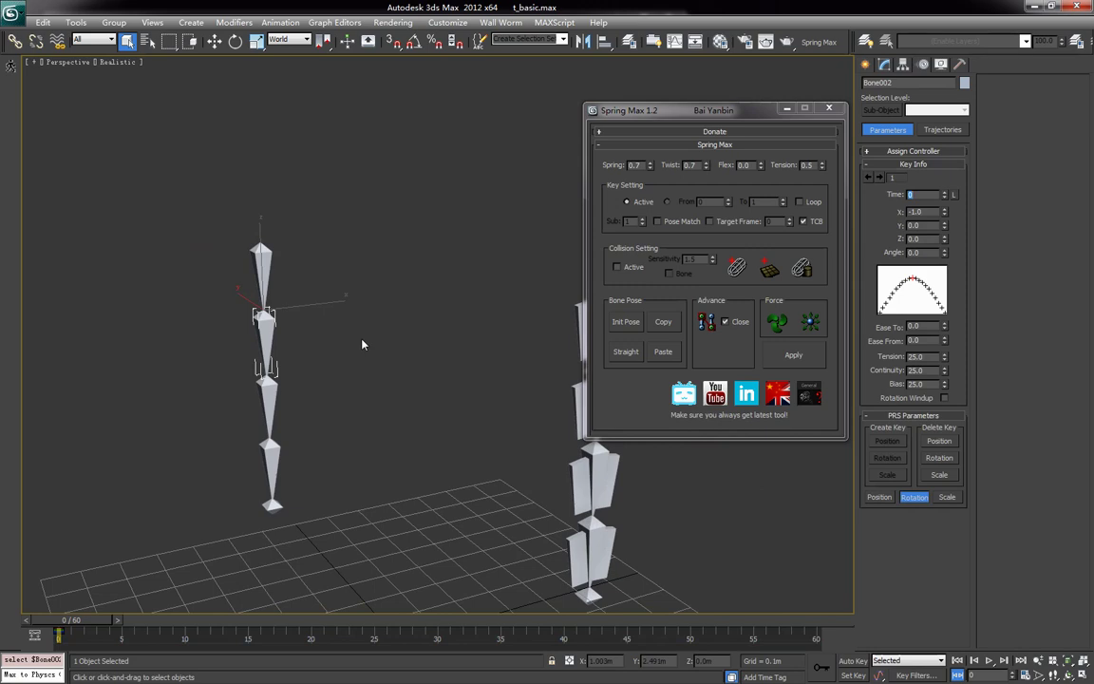
{"action": "middle_click_drag", "start_coordinate": [362, 345], "coordinate": [403, 381], "text": "alt"}
{"action": "key", "text": "ctrl+Page_Down"}
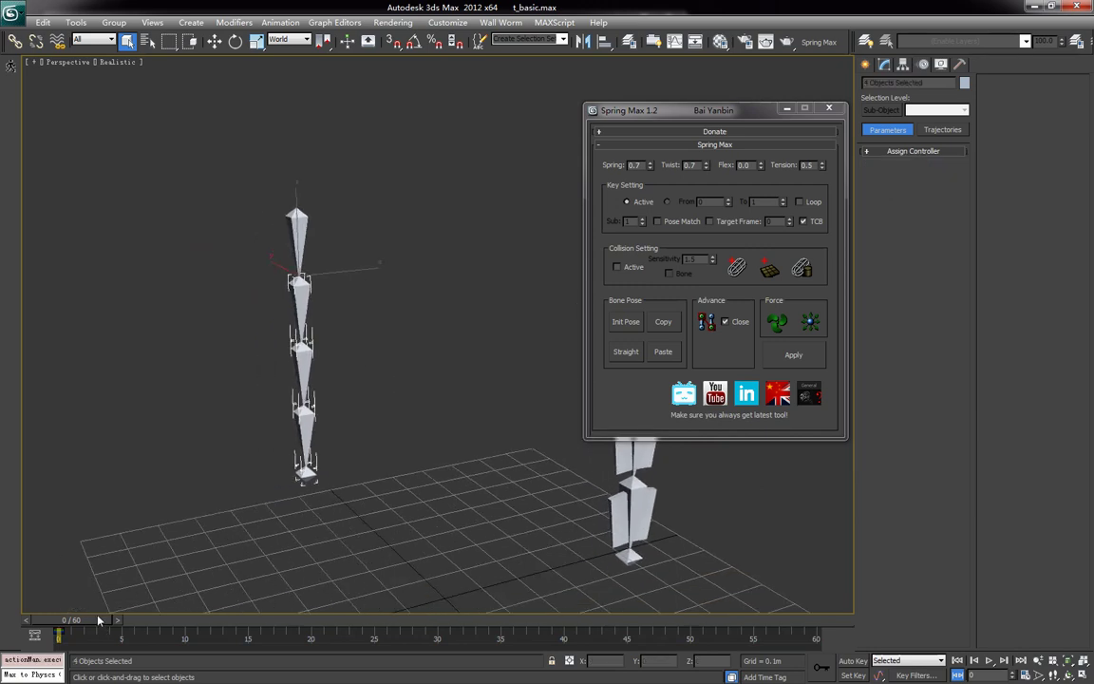
{"action": "left_click", "coordinate": [852, 661]}
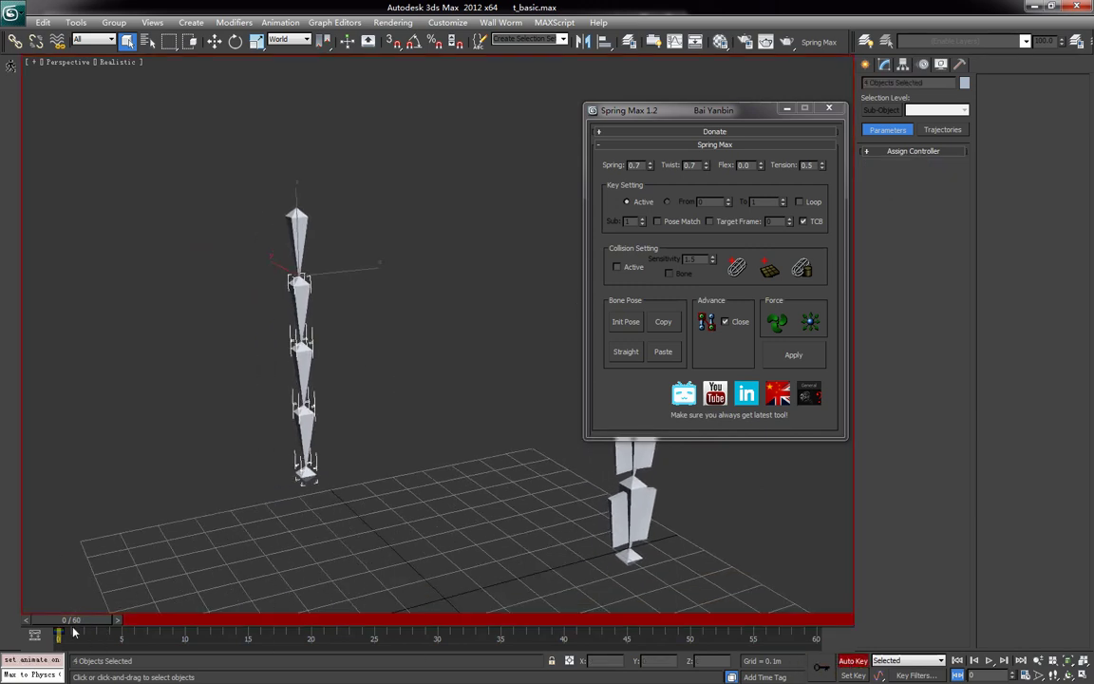
{"action": "left_click_drag", "start_coordinate": [74, 630], "coordinate": [432, 640]}
Rotate root bone Bone001 at frame 30 to key a swing of the chain.
{"action": "key", "text": "q"}
{"action": "left_click", "coordinate": [297, 216]}
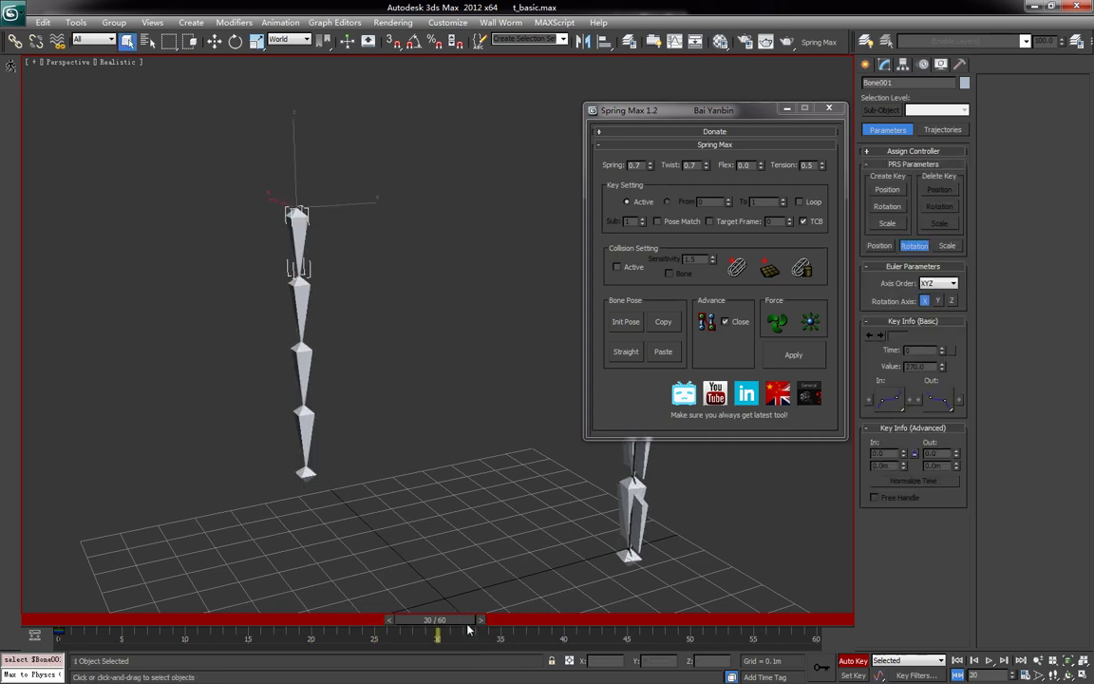
{"action": "mouse_move", "coordinate": [466, 630]}
{"action": "left_mouse_down"}
{"action": "mouse_move", "coordinate": [886, 655]}
{"action": "mouse_move", "coordinate": [850, 654]}
{"action": "mouse_move", "coordinate": [811, 623]}
{"action": "mouse_move", "coordinate": [405, 602]}
{"action": "mouse_move", "coordinate": [458, 611]}
{"action": "left_mouse_up"}
{"action": "key", "text": "e"}
{"action": "left_click_drag", "start_coordinate": [321, 205], "coordinate": [291, 110]}
{"action": "key", "text": "q"}
{"action": "mouse_move", "coordinate": [456, 629]}
{"action": "left_mouse_down"}
{"action": "mouse_move", "coordinate": [61, 630]}
{"action": "mouse_move", "coordinate": [366, 632]}
{"action": "mouse_move", "coordinate": [476, 646]}
{"action": "mouse_move", "coordinate": [464, 643]}
{"action": "left_mouse_up"}
{"action": "key", "text": "e"}
{"action": "middle_click_drag", "start_coordinate": [416, 432], "coordinate": [368, 465], "text": "alt"}
Select Bone002 with its child bones and rotate them together at frame 30 to curl the chain.
{"action": "key", "text": "w"}
{"action": "left_click", "coordinate": [298, 275]}
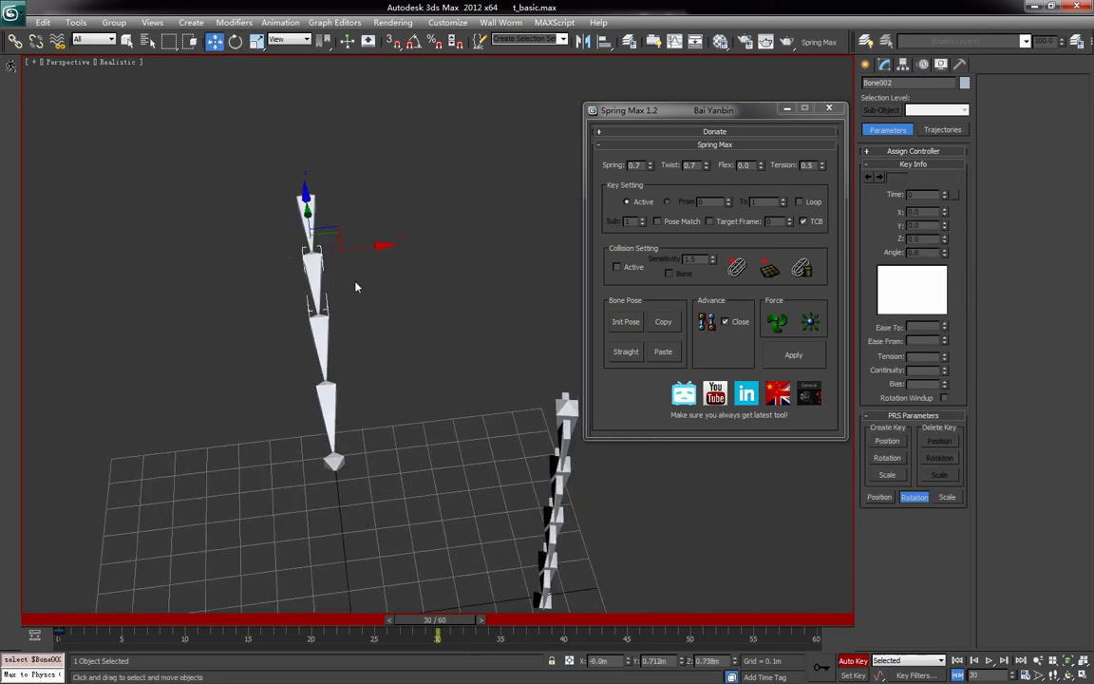
{"action": "middle_click_drag", "start_coordinate": [367, 337], "coordinate": [374, 317]}
{"action": "key", "text": "ctrl+Page_Down"}
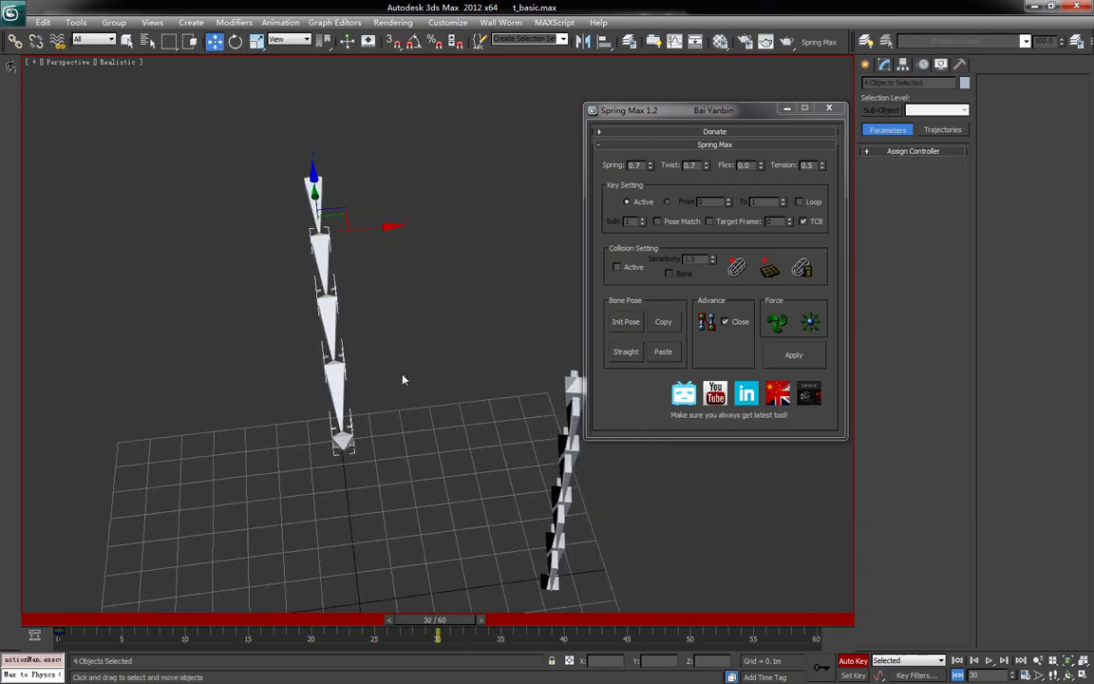
{"action": "key", "text": "e"}
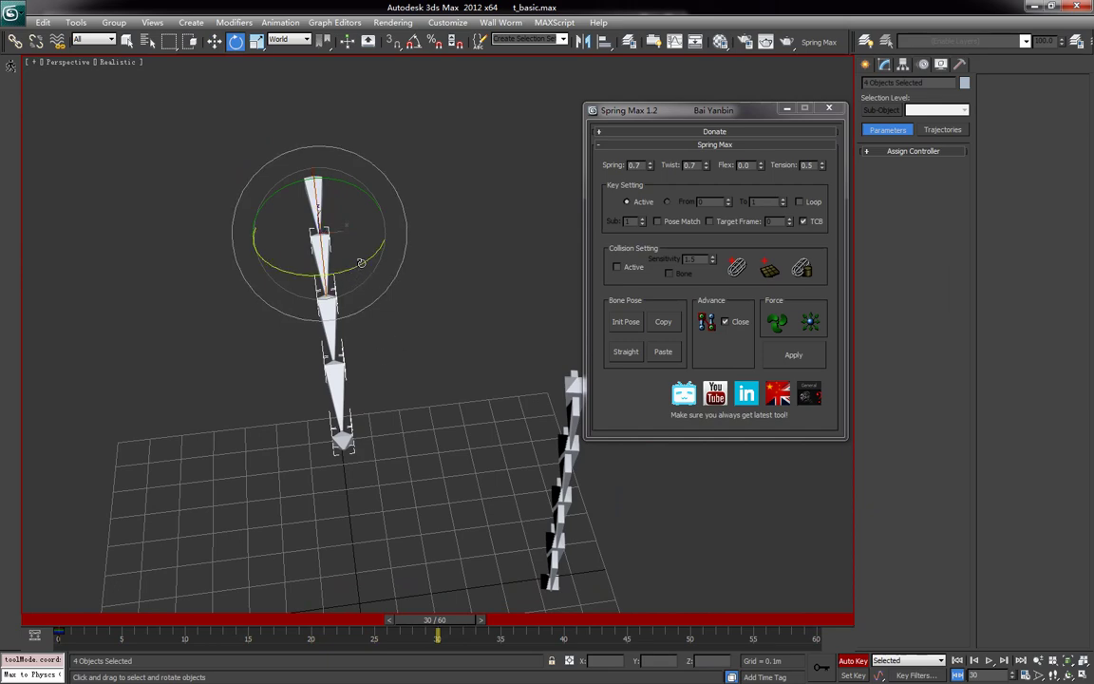
{"action": "left_click_drag", "start_coordinate": [361, 262], "coordinate": [402, 372]}
{"action": "middle_click_drag", "start_coordinate": [403, 372], "coordinate": [342, 366], "text": "alt"}
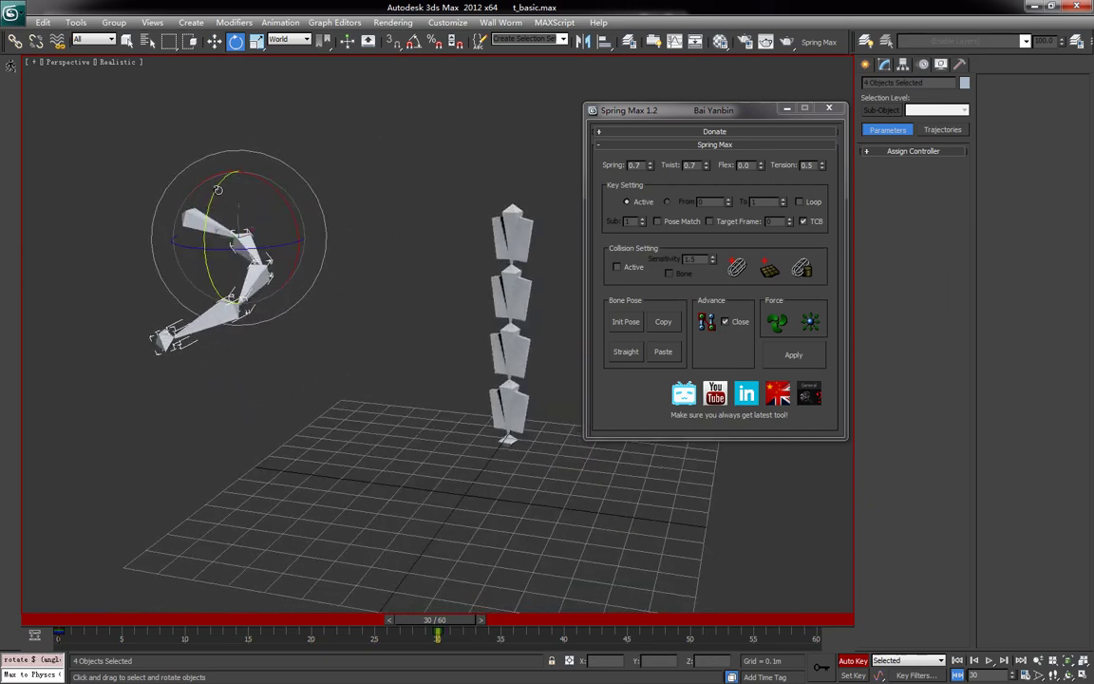
{"action": "left_click_drag", "start_coordinate": [218, 190], "coordinate": [250, 182]}
{"action": "mouse_move", "coordinate": [384, 338]}
{"action": "middle_mouse_down", "text": "alt"}
{"action": "mouse_move", "coordinate": [420, 337]}
{"action": "mouse_move", "coordinate": [404, 337]}
{"action": "middle_mouse_up", "text": "alt"}
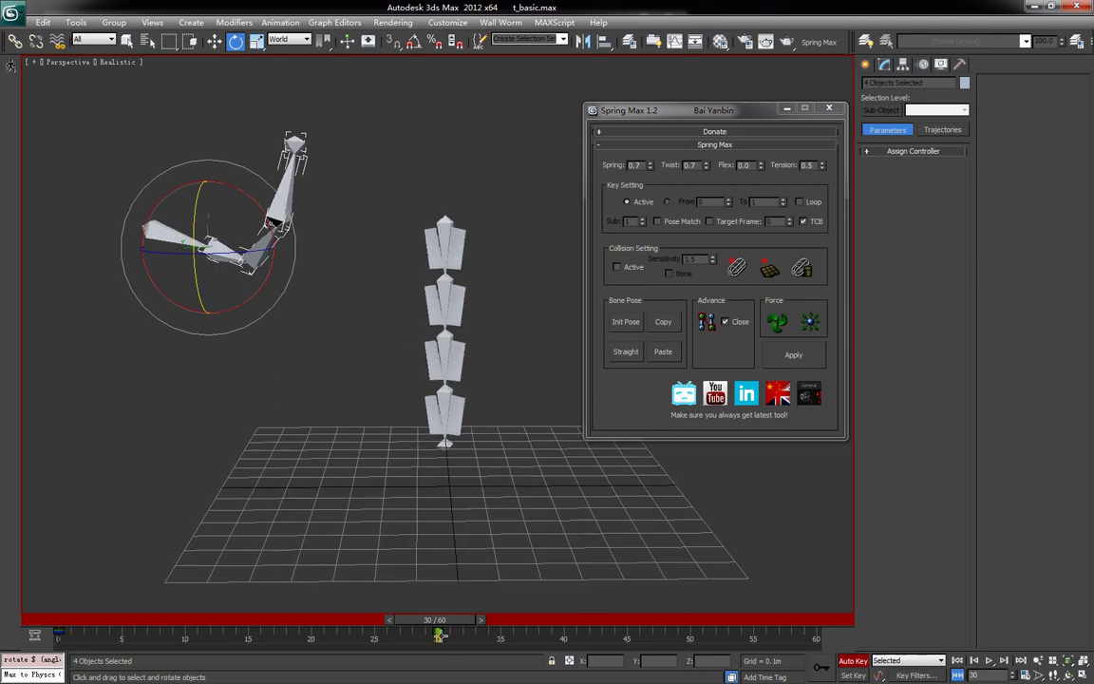
Copy the four selected bones' frame 0 keys to frame 60.
{"action": "left_click_drag", "start_coordinate": [251, 629], "coordinate": [181, 644]}
{"action": "left_click_drag", "start_coordinate": [57, 633], "coordinate": [673, 659], "text": "shift"}
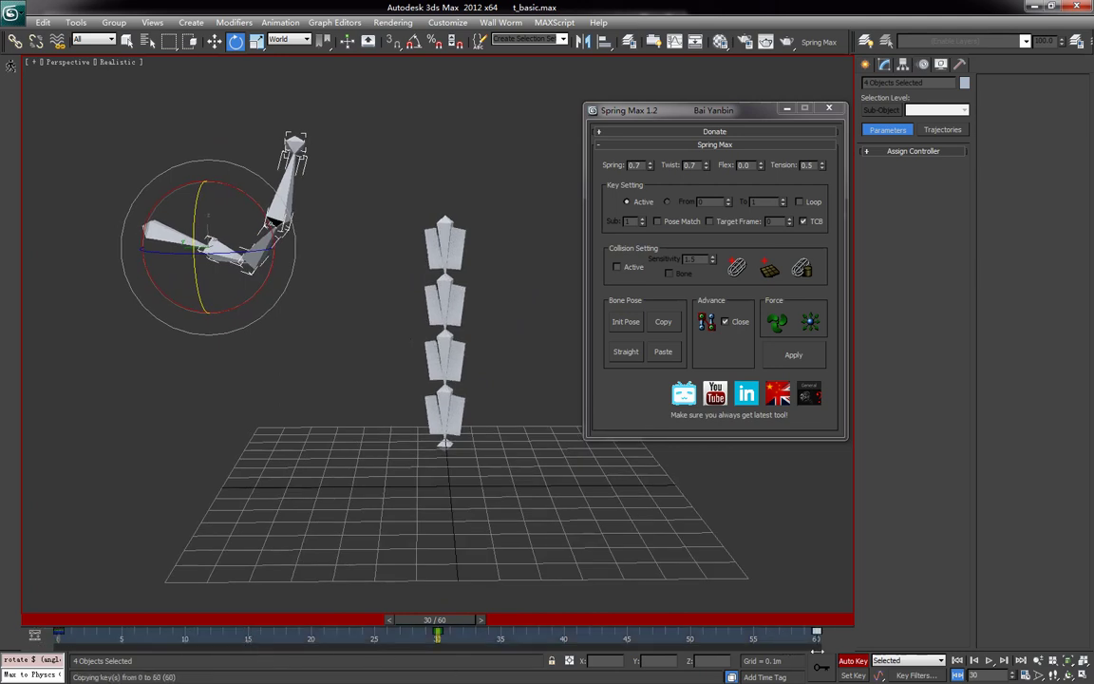
{"action": "left_click_drag", "start_coordinate": [817, 651], "coordinate": [818, 651], "text": "shift"}
Scrub the keyed curl through to frame 60 and check the keys of the whole bone chain.
{"action": "left_click_drag", "start_coordinate": [465, 620], "coordinate": [418, 619]}
{"action": "key", "text": "e"}
{"action": "middle_click_drag", "start_coordinate": [309, 441], "coordinate": [192, 457], "text": "alt"}
{"action": "key", "text": "r"}
{"action": "left_click_drag", "start_coordinate": [406, 623], "coordinate": [887, 663]}
{"action": "key", "text": "e"}
{"action": "middle_click_drag", "start_coordinate": [313, 456], "coordinate": [245, 356], "text": "alt"}
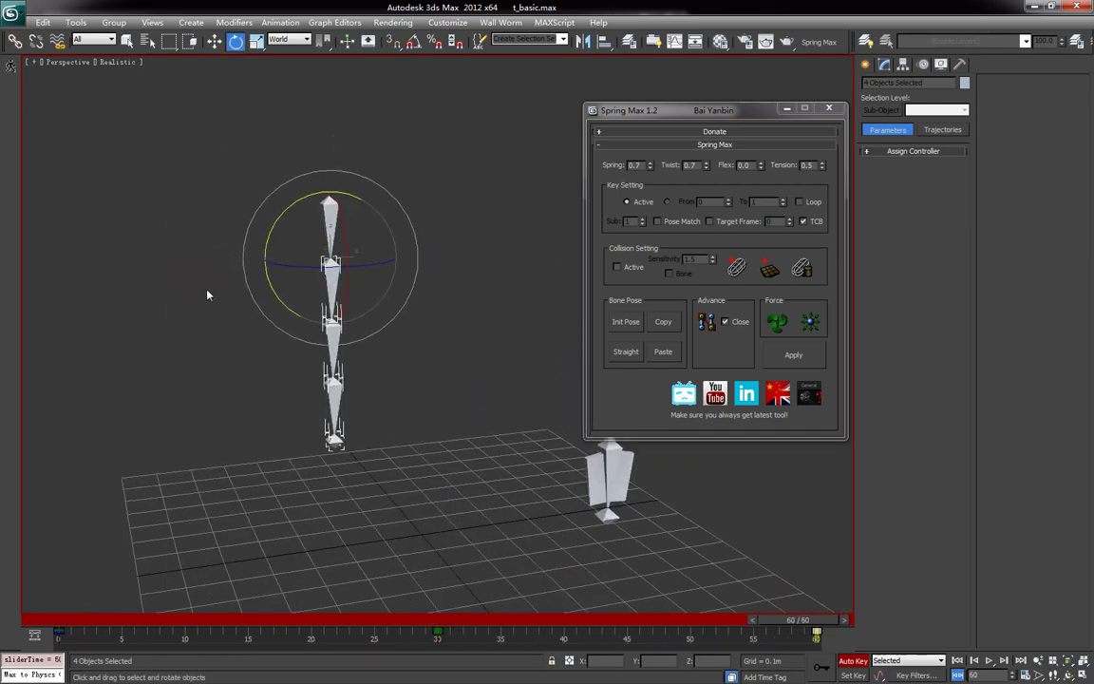
{"action": "middle_click_drag", "start_coordinate": [208, 293], "coordinate": [184, 315]}
{"action": "left_click_drag", "start_coordinate": [213, 201], "coordinate": [420, 247]}
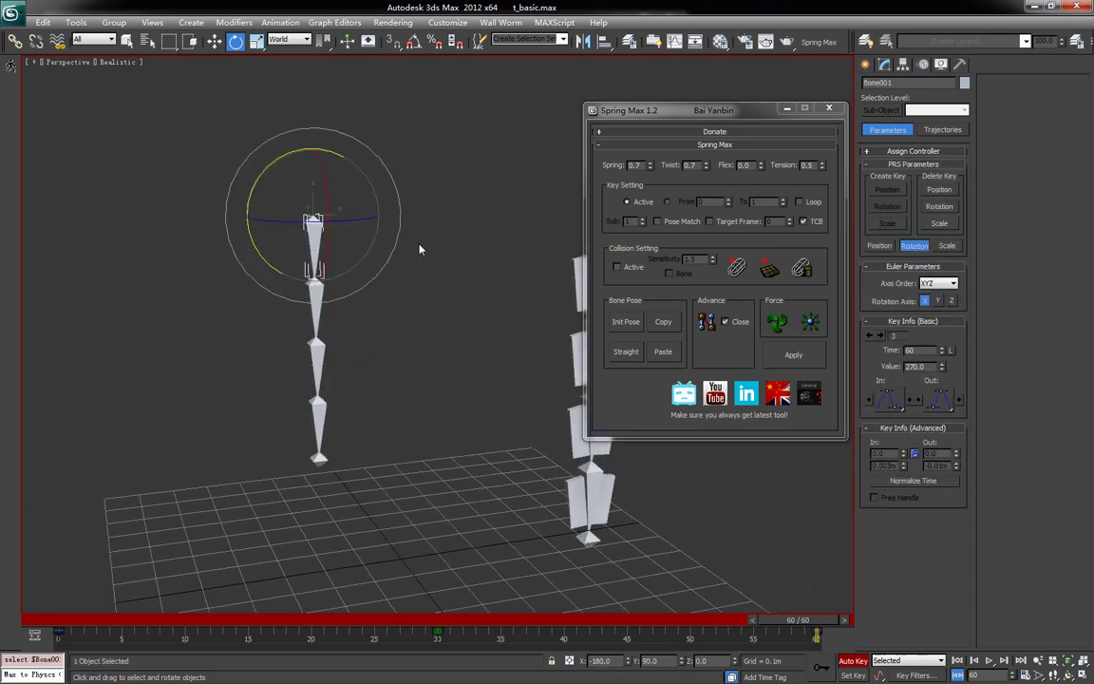
{"action": "middle_click_drag", "start_coordinate": [395, 296], "coordinate": [379, 289]}
{"action": "key", "text": "ctrl+Page_Down"}
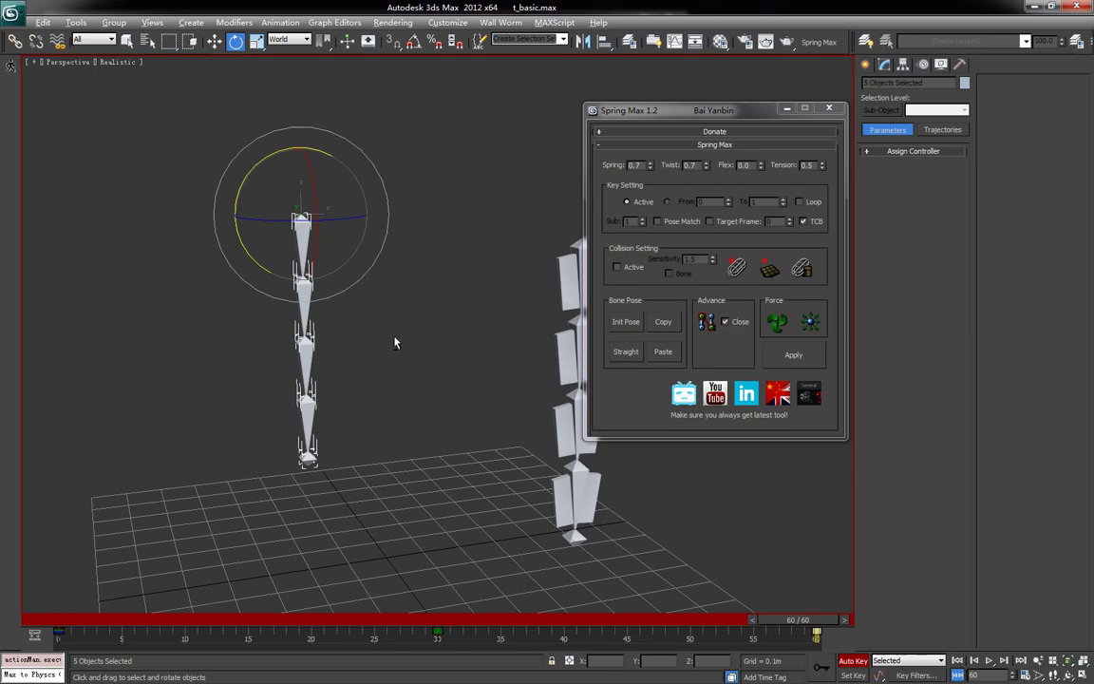
{"action": "middle_click_drag", "start_coordinate": [395, 343], "coordinate": [430, 350], "text": "alt"}
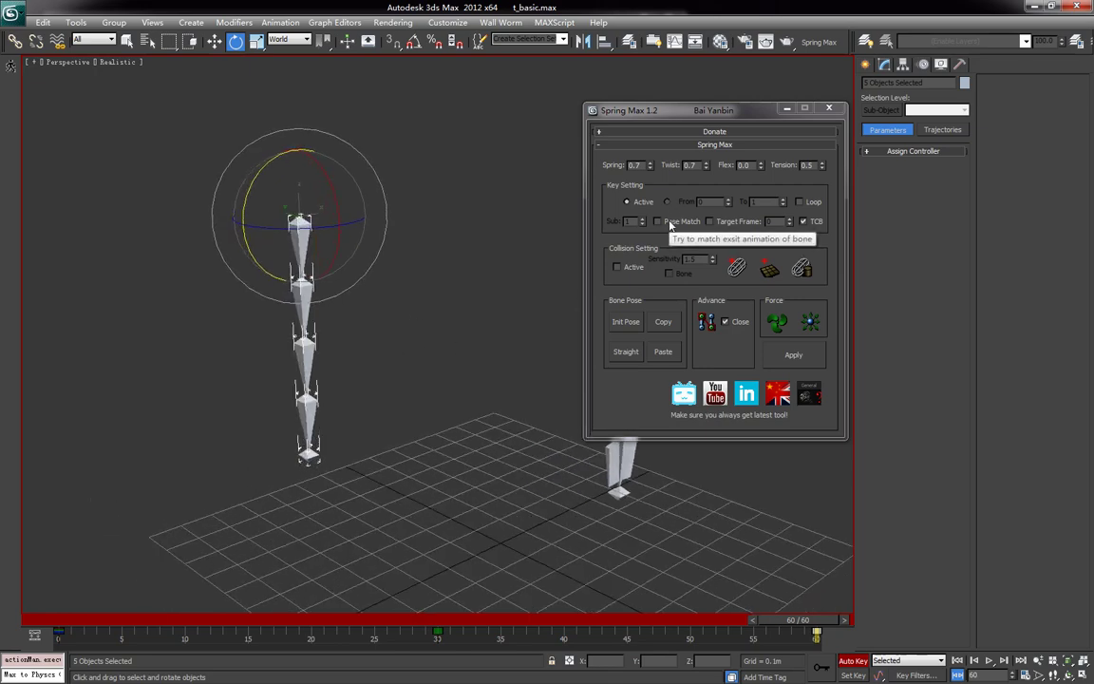
{"action": "left_click", "coordinate": [381, 382]}
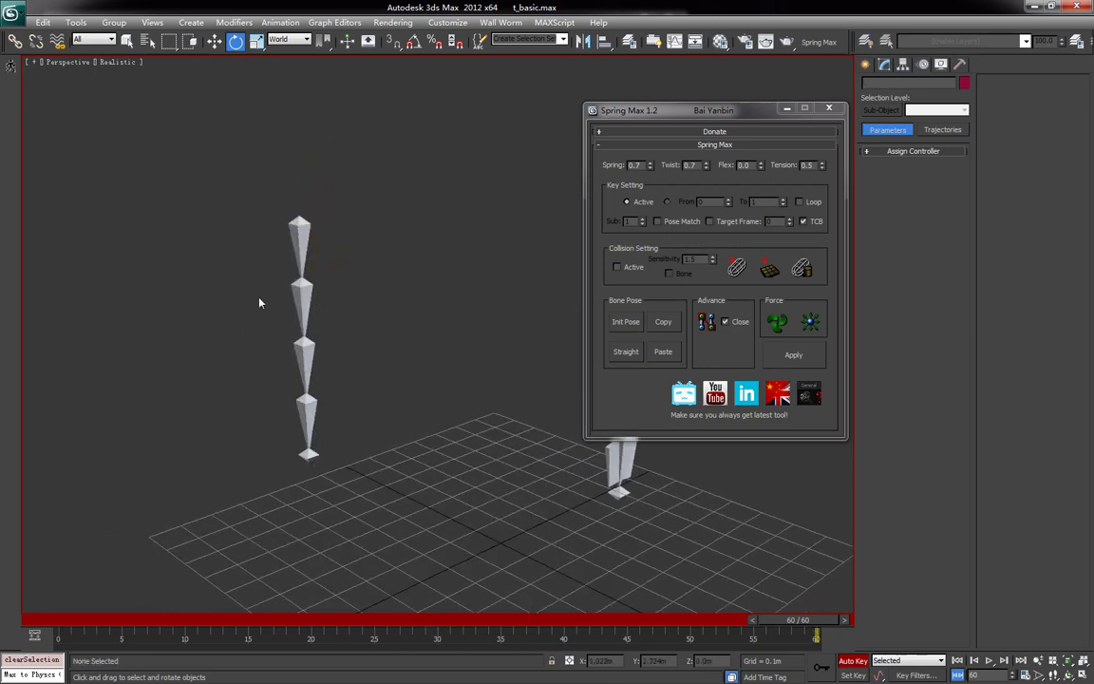
Enable Pose Match in Spring Max and select Bone002 with its child bones at frame 60.
{"action": "left_click", "coordinate": [302, 304]}
{"action": "left_click", "coordinate": [683, 221]}
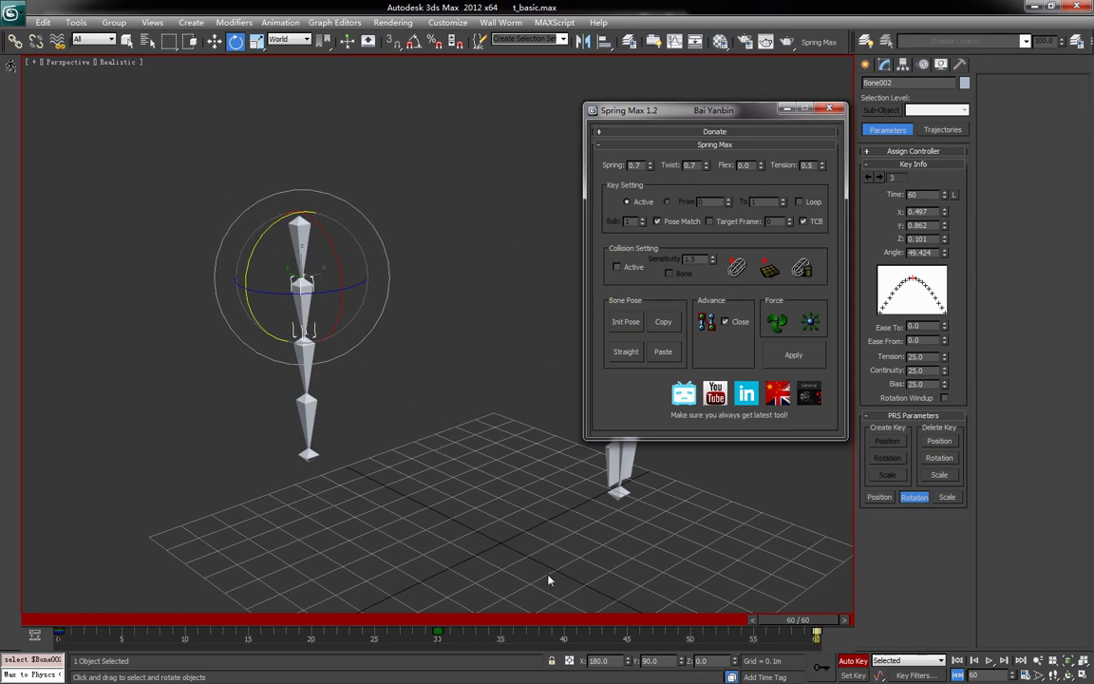
{"action": "left_click_drag", "start_coordinate": [433, 633], "coordinate": [808, 670]}
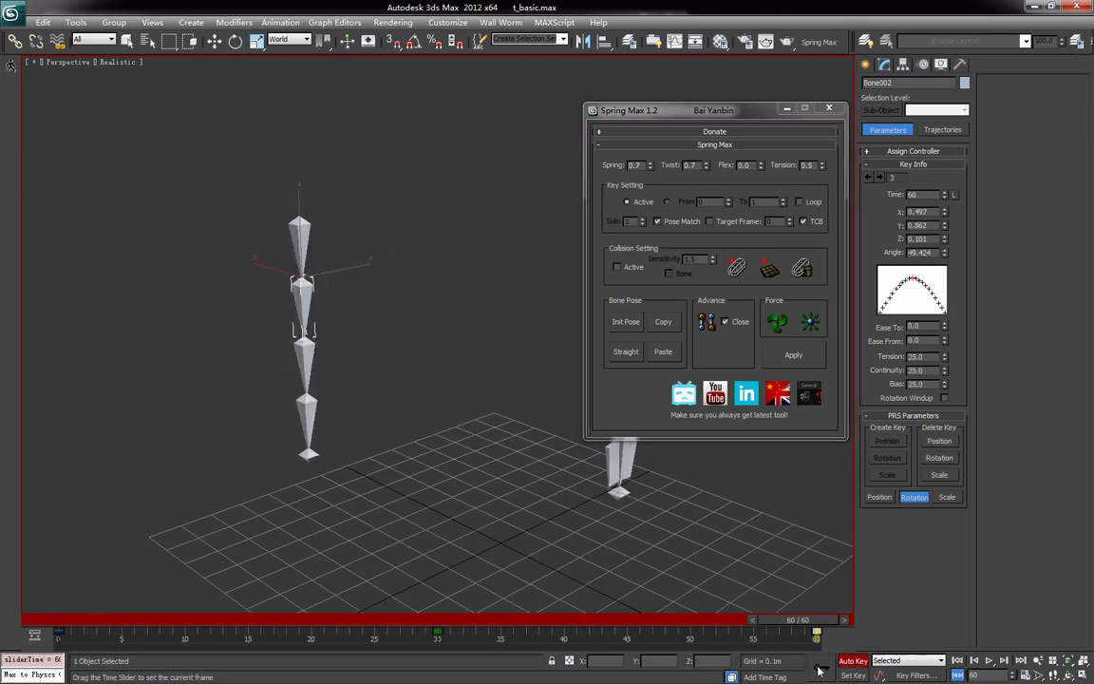
{"action": "key", "text": "e"}
{"action": "middle_click_drag", "start_coordinate": [462, 391], "coordinate": [477, 391]}
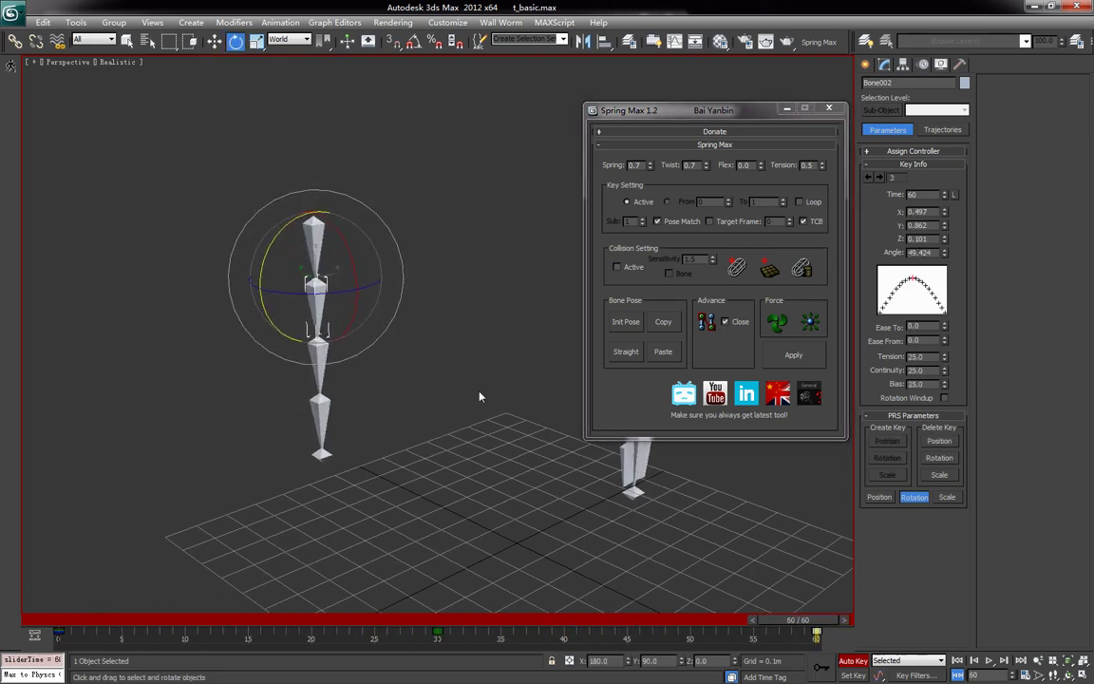
{"action": "key", "text": "ctrl+Page_Down"}
Set Spring to 0.6 and apply Spring Max to the four selected bones.
{"action": "double_click", "coordinate": [634, 166]}
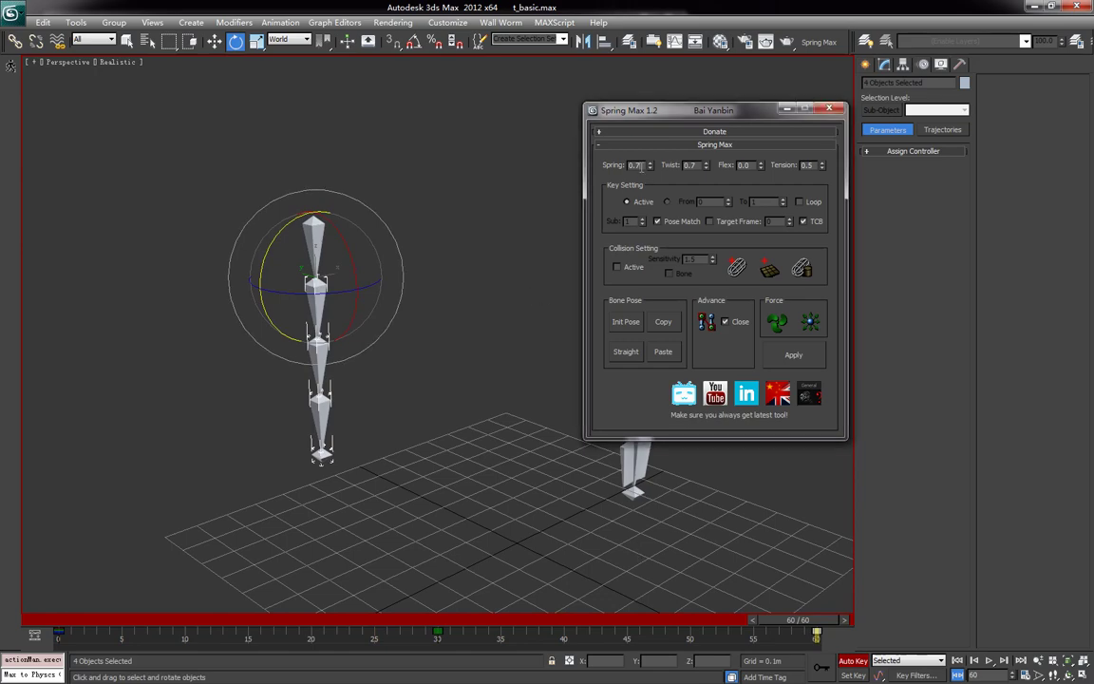
{"action": "middle_click_drag", "start_coordinate": [424, 500], "coordinate": [438, 449], "text": "alt"}
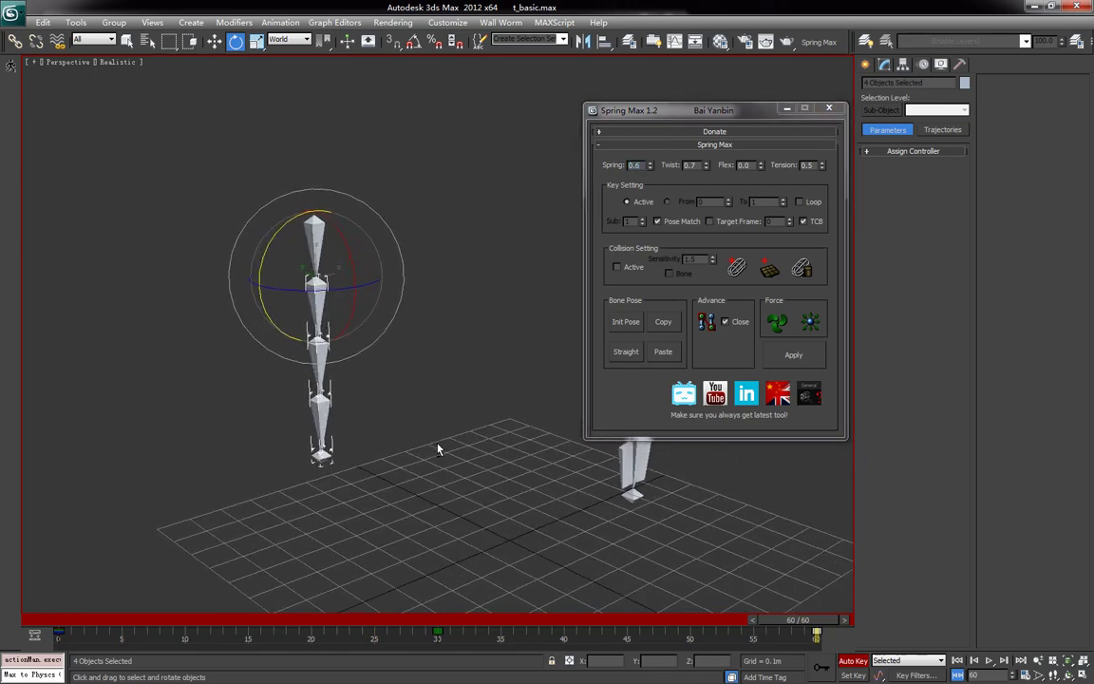
{"action": "left_click", "coordinate": [794, 355]}
Scrub and play the pose-matched spring animation from several angles, and return to frame 0.
{"action": "left_click_drag", "start_coordinate": [76, 622], "coordinate": [860, 654]}
{"action": "middle_click_drag", "start_coordinate": [489, 495], "coordinate": [410, 483], "text": "alt"}
{"action": "key", "text": "e"}
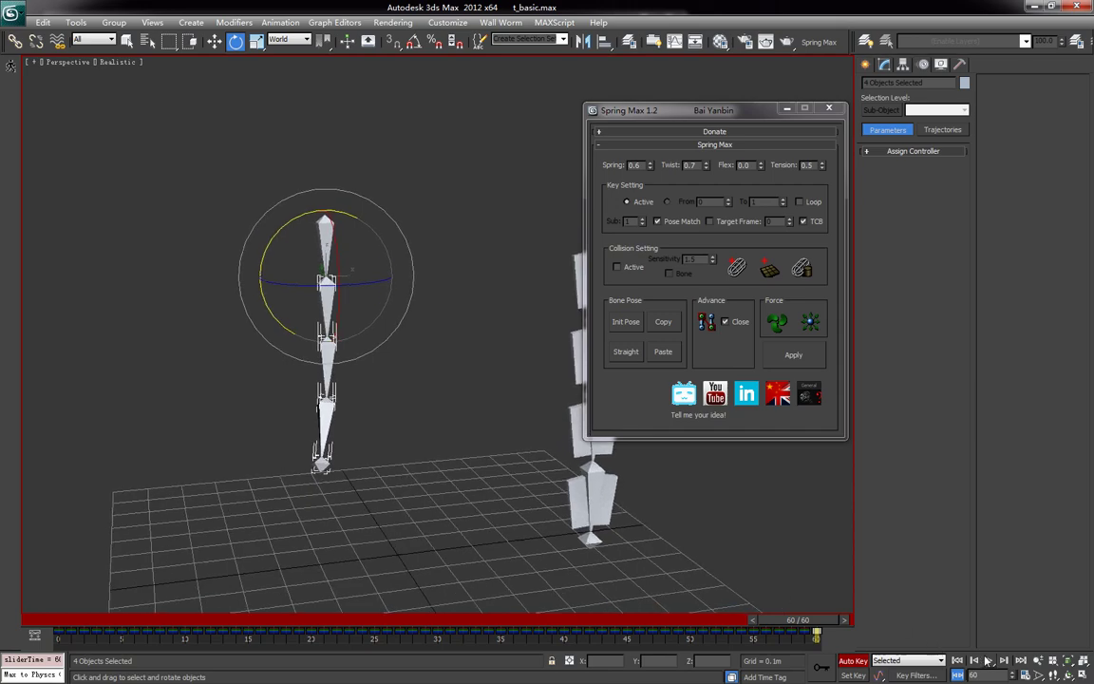
{"action": "left_click", "coordinate": [988, 660]}
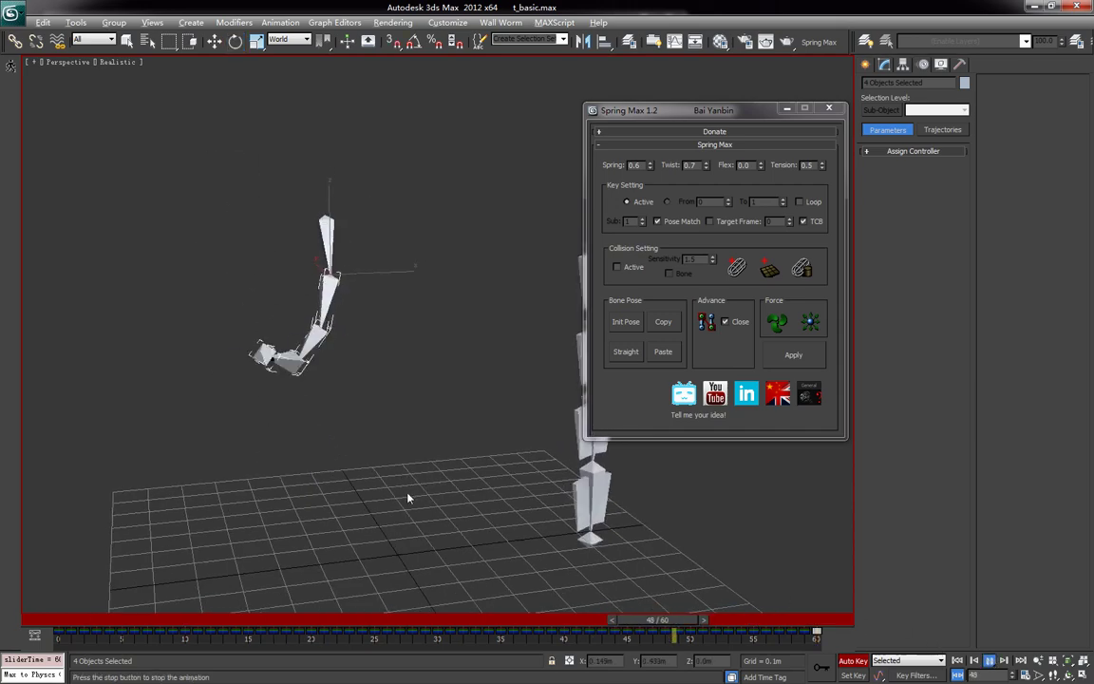
{"action": "middle_click_drag", "start_coordinate": [403, 498], "coordinate": [490, 498], "text": "alt"}
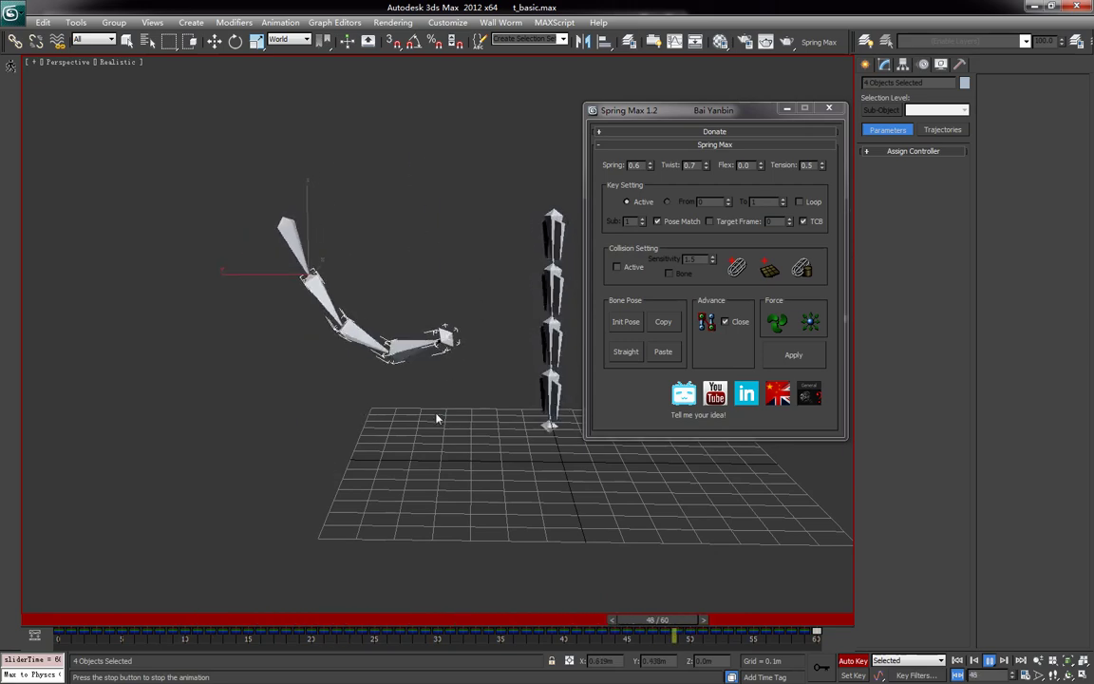
{"action": "middle_click_drag", "start_coordinate": [440, 419], "coordinate": [383, 435], "text": "alt"}
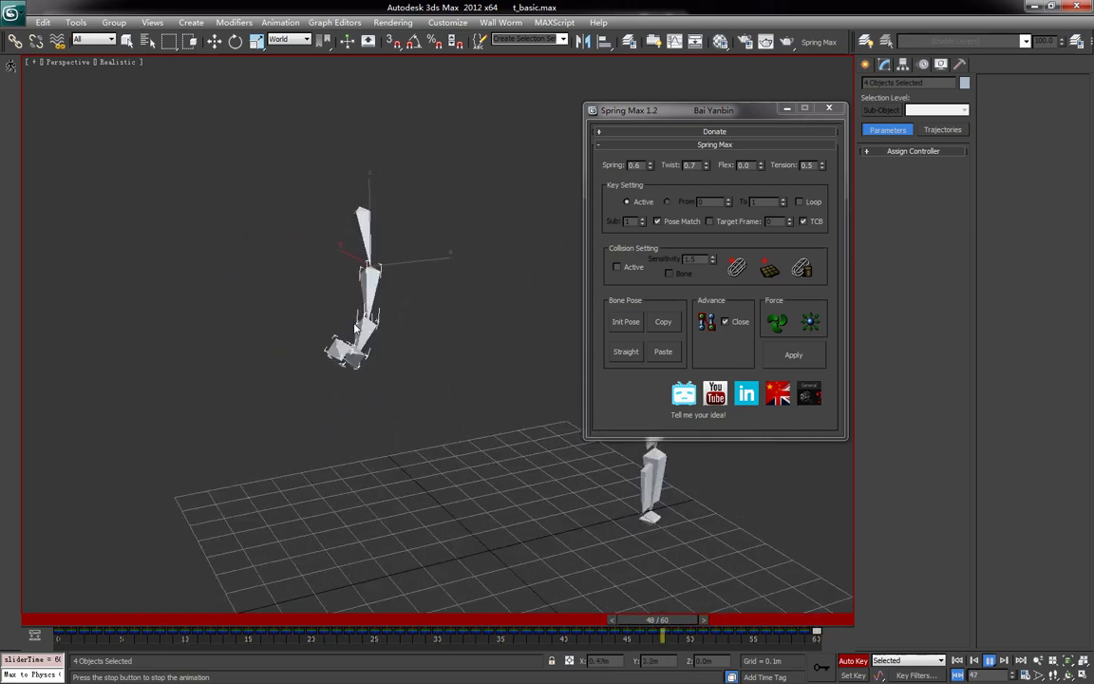
{"action": "middle_click_drag", "start_coordinate": [358, 328], "coordinate": [646, 565], "text": "alt"}
{"action": "left_click", "coordinate": [990, 660]}
{"action": "key", "text": "Home"}
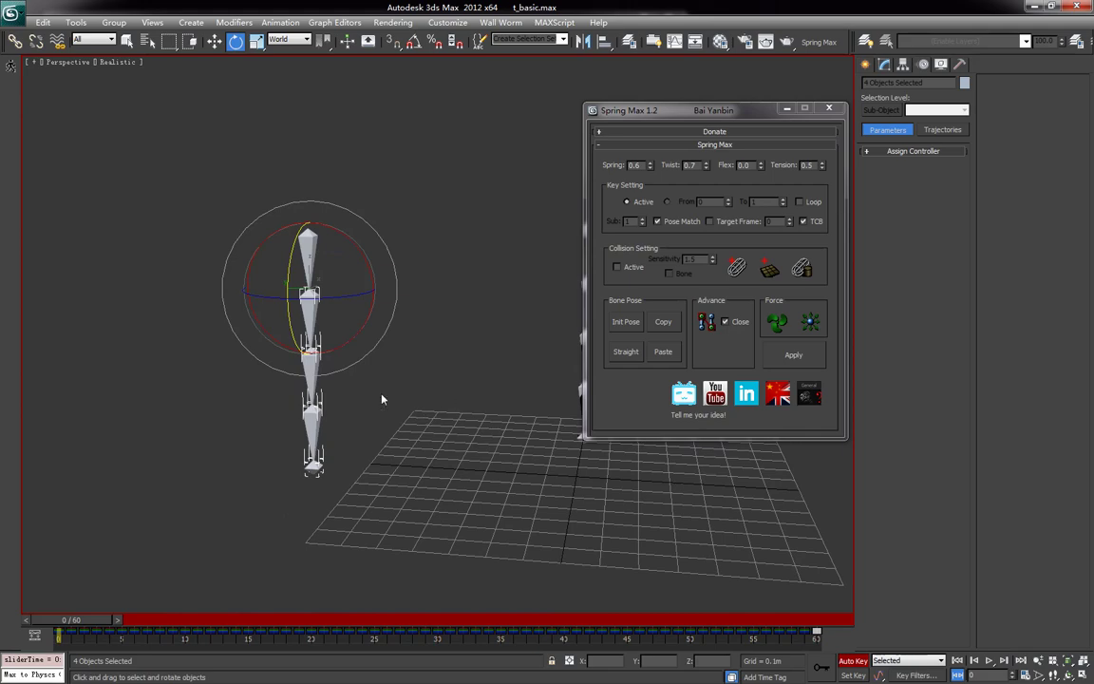
Reload the original t_basic.max scene, discarding the current animation.
{"action": "left_click", "coordinate": [15, 16]}
{"action": "left_click", "coordinate": [110, 71]}
{"action": "left_click", "coordinate": [532, 395]}
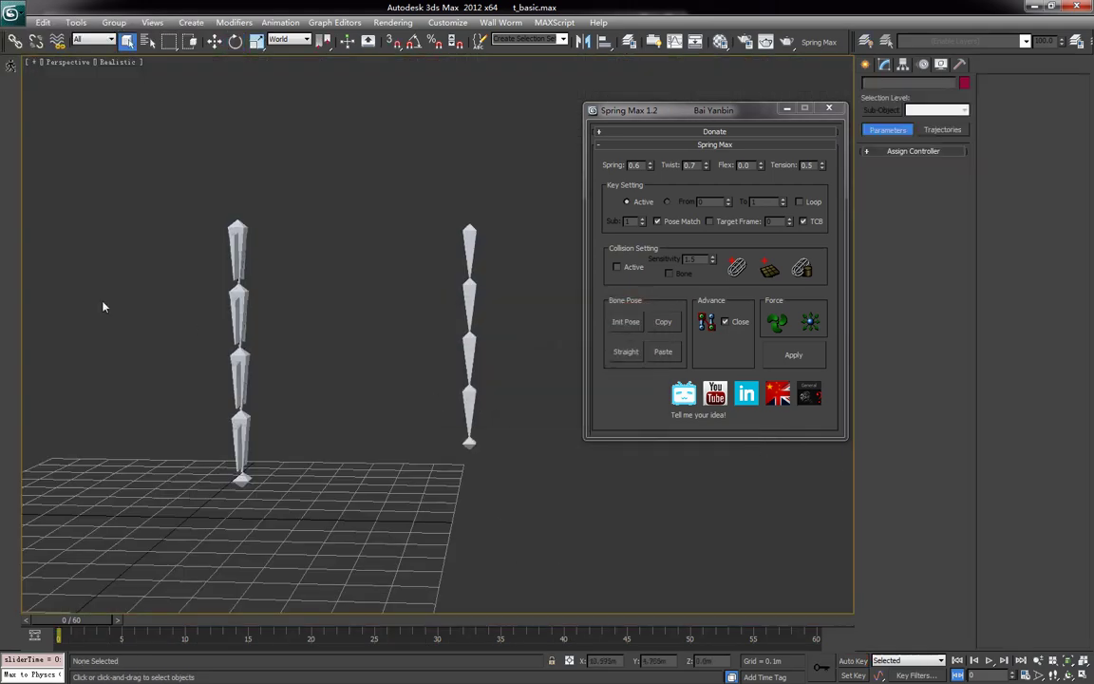
Select Bone002 with its child bones and turn on Auto Key.
{"action": "middle_click_drag", "start_coordinate": [84, 327], "coordinate": [244, 398], "text": "alt"}
{"action": "left_click", "coordinate": [265, 384]}
{"action": "middle_click_drag", "start_coordinate": [355, 400], "coordinate": [345, 379]}
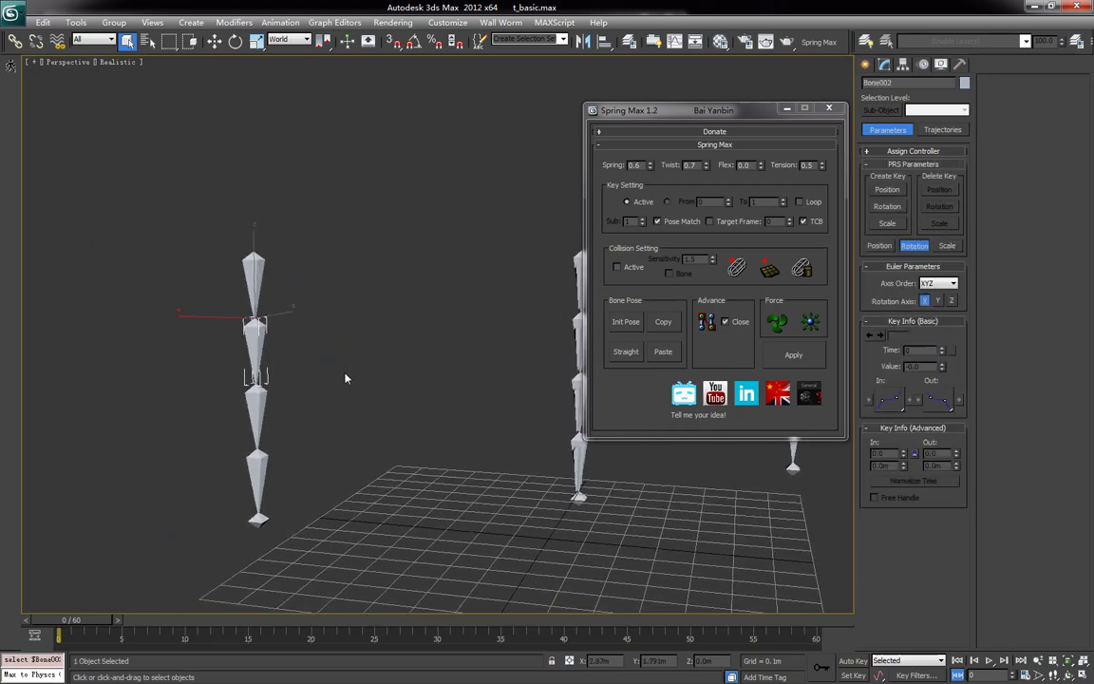
{"action": "key", "text": "ctrl+Page_Down"}
{"action": "left_click", "coordinate": [854, 662]}
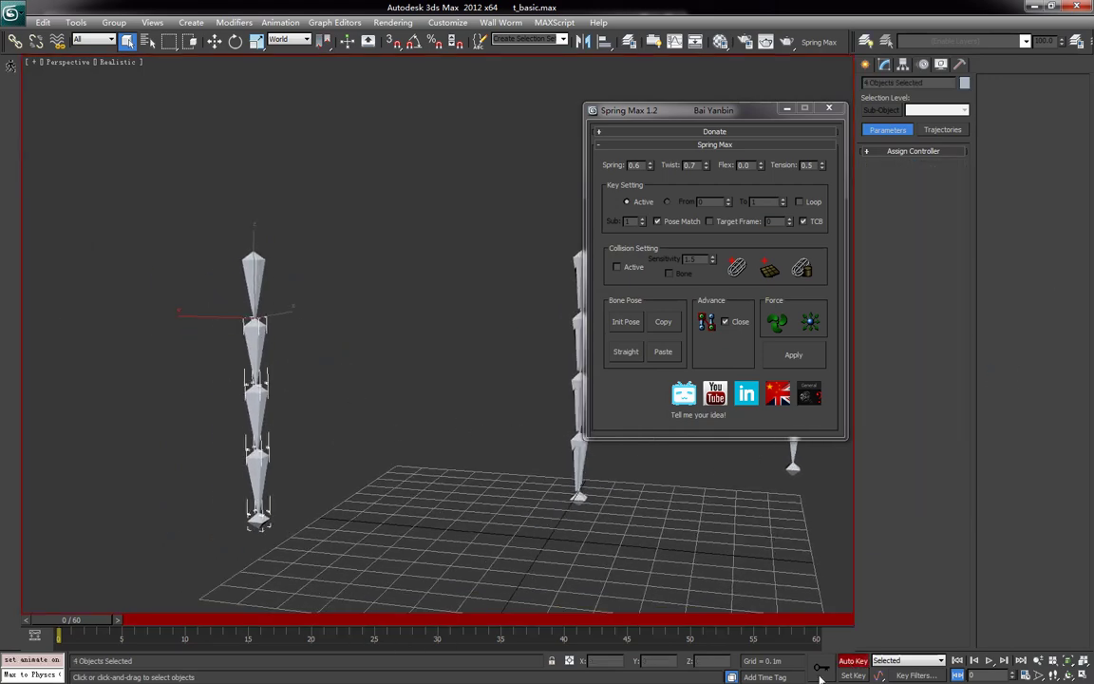
Rotate the selected bones at frame 30 to key a bent pose into the chain's animation.
{"action": "left_click", "coordinate": [438, 621]}
{"action": "middle_click_drag", "start_coordinate": [414, 434], "coordinate": [328, 428], "text": "alt"}
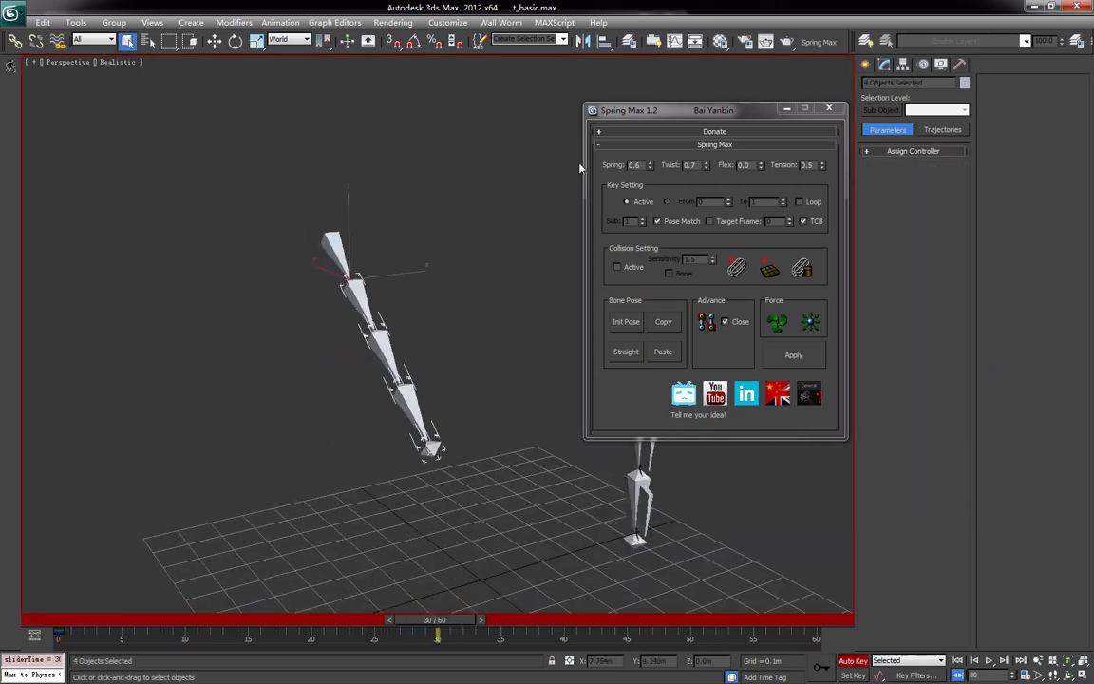
{"action": "middle_click_drag", "start_coordinate": [532, 275], "coordinate": [405, 296], "text": "alt"}
{"action": "key", "text": "e"}
{"action": "left_click_drag", "start_coordinate": [335, 277], "coordinate": [302, 254]}
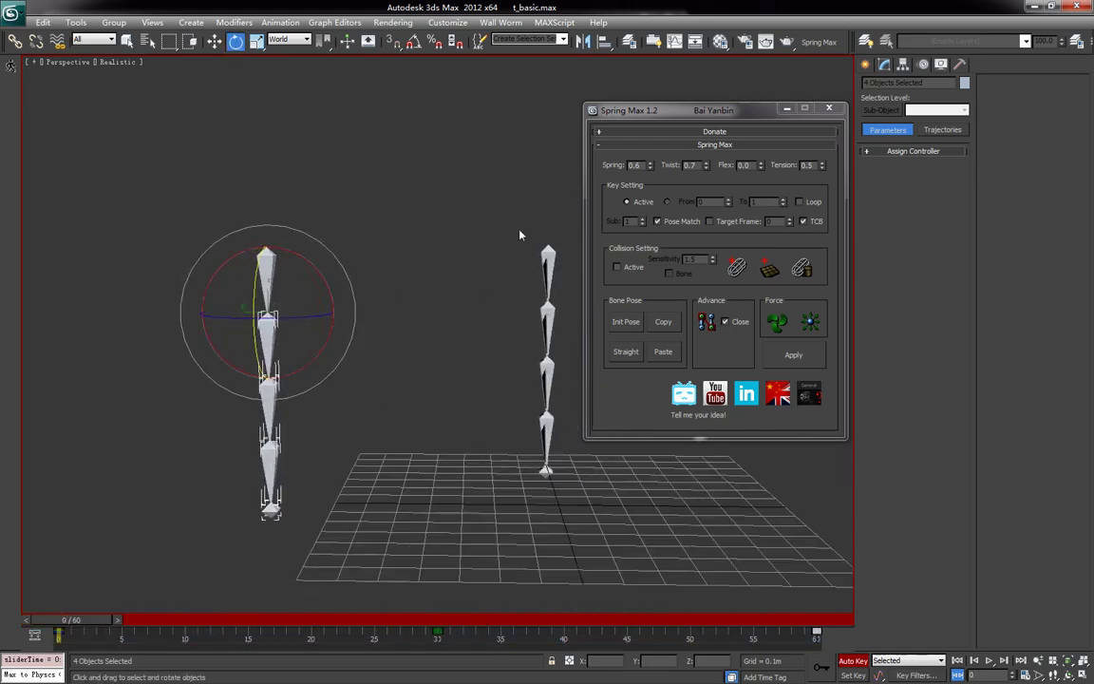
Select Bone001 with all its child bones, set Spring to 0.8 and apply Spring Max, ending with nothing selected.
{"action": "middle_click_drag", "start_coordinate": [454, 219], "coordinate": [430, 228], "text": "alt"}
{"action": "left_click", "coordinate": [192, 231]}
{"action": "left_click", "coordinate": [264, 270]}
{"action": "middle_click_drag", "start_coordinate": [375, 367], "coordinate": [367, 364]}
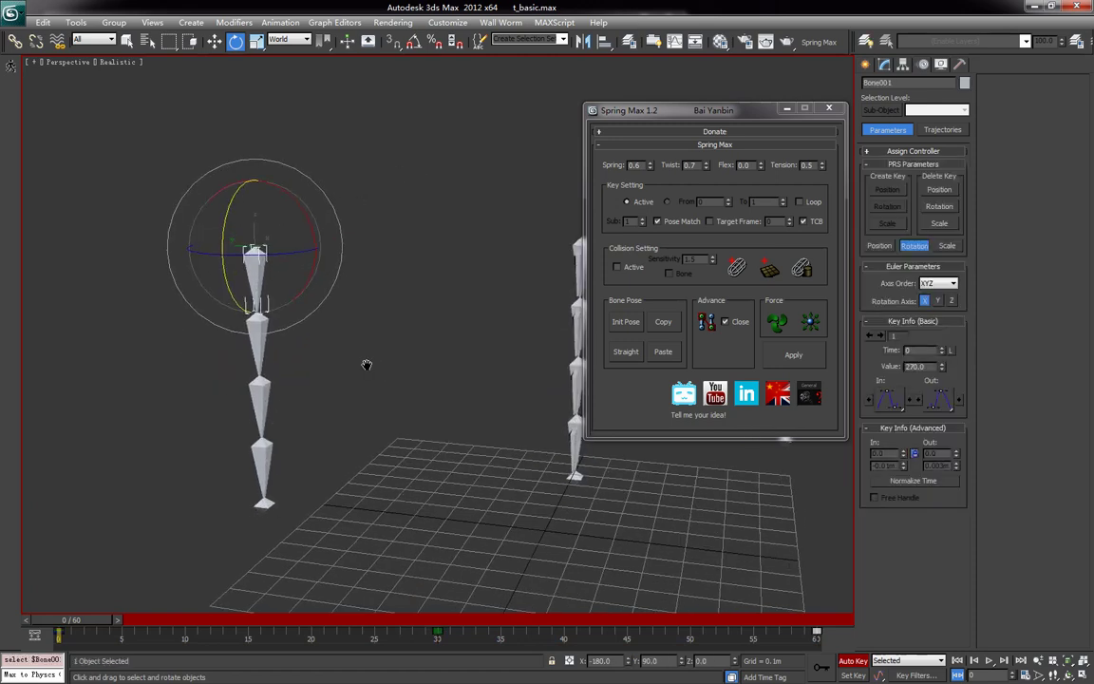
{"action": "key", "text": "ctrl+Page_Down"}
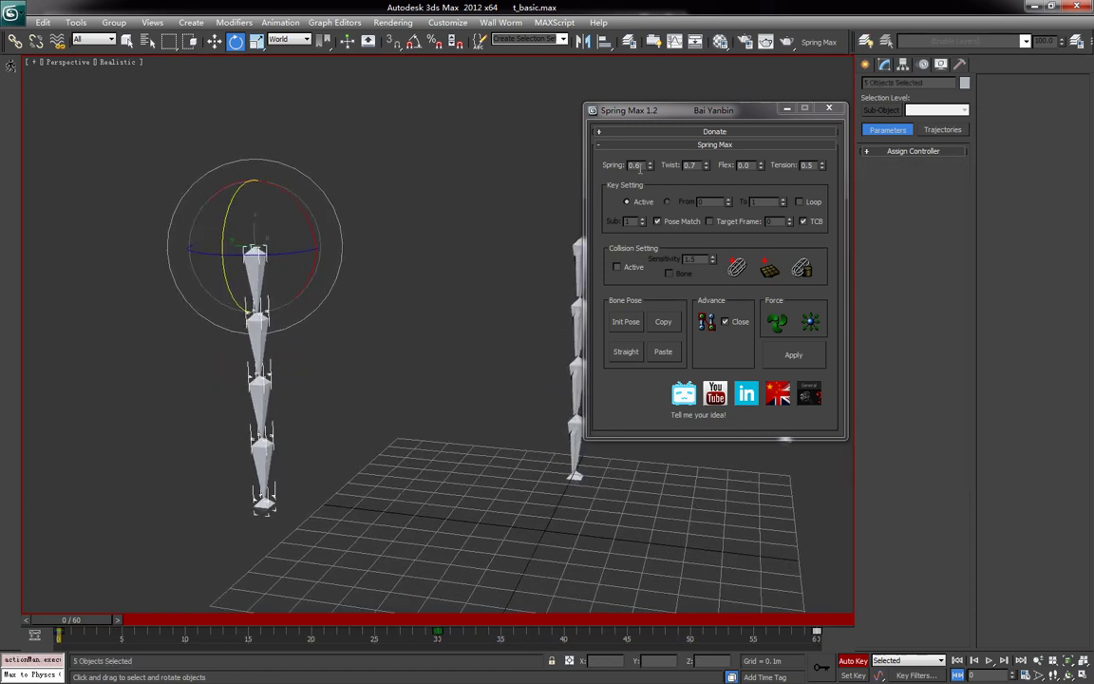
{"action": "double_click", "coordinate": [636, 166]}
{"action": "type", "text": "0.8"}
{"action": "key", "text": "Return"}
{"action": "left_click", "coordinate": [792, 355]}
{"action": "left_click", "coordinate": [445, 525]}
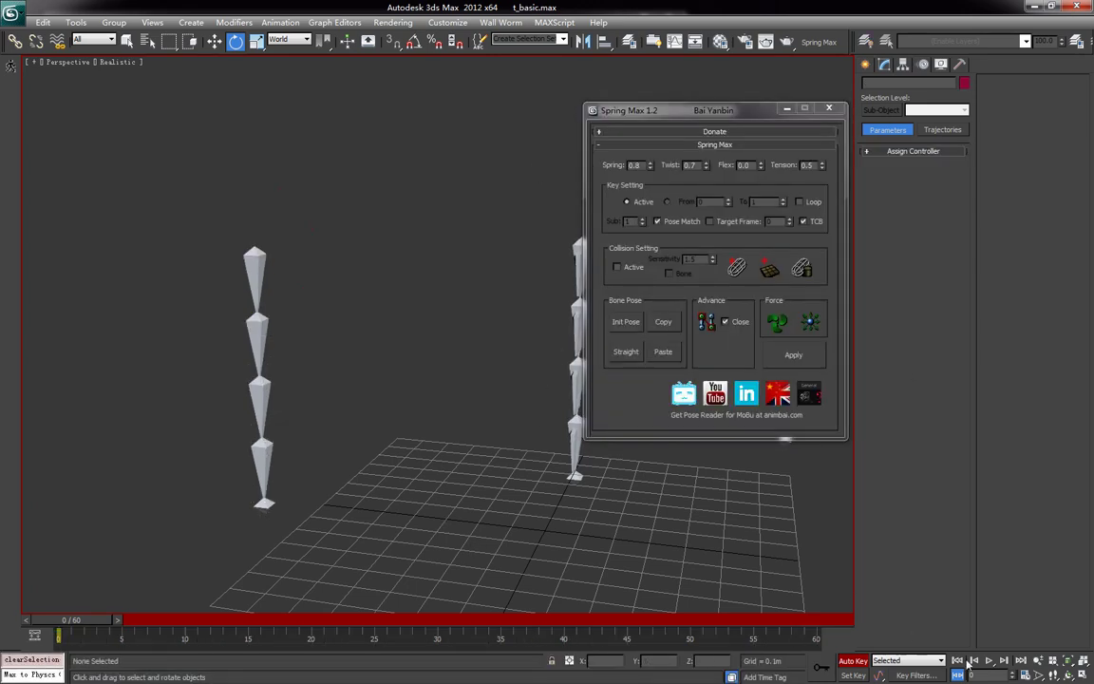
Play the pose-matched chain animation, examine it from several angles and stop playback.
{"action": "left_click", "coordinate": [988, 661]}
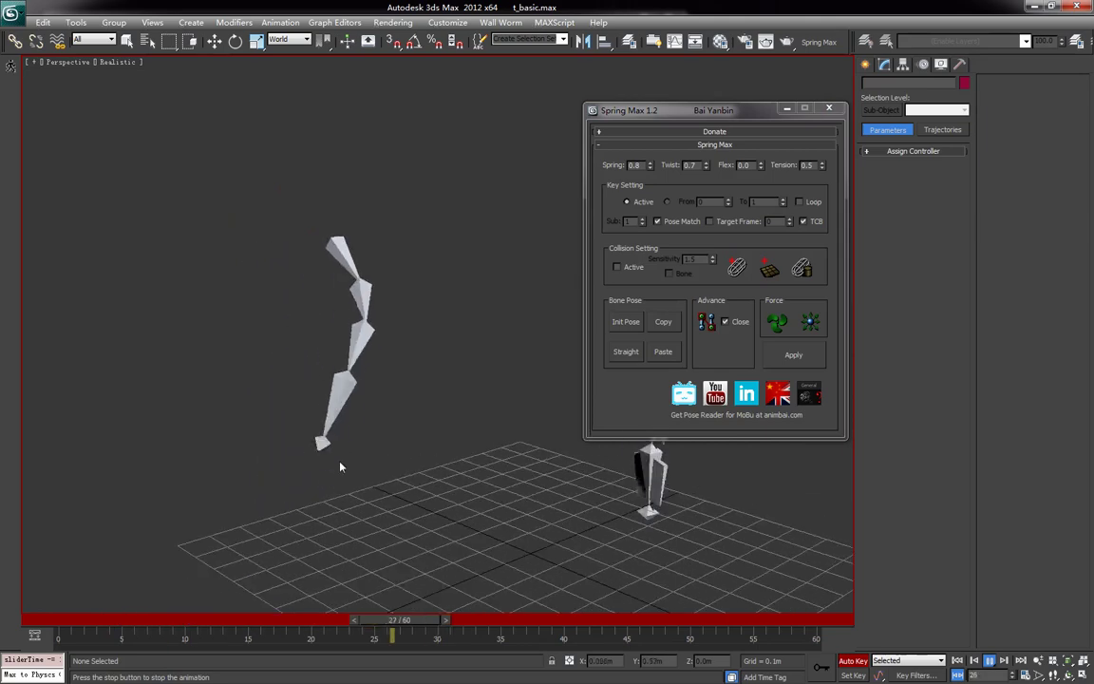
{"action": "middle_click_drag", "start_coordinate": [429, 426], "coordinate": [428, 422], "text": "alt"}
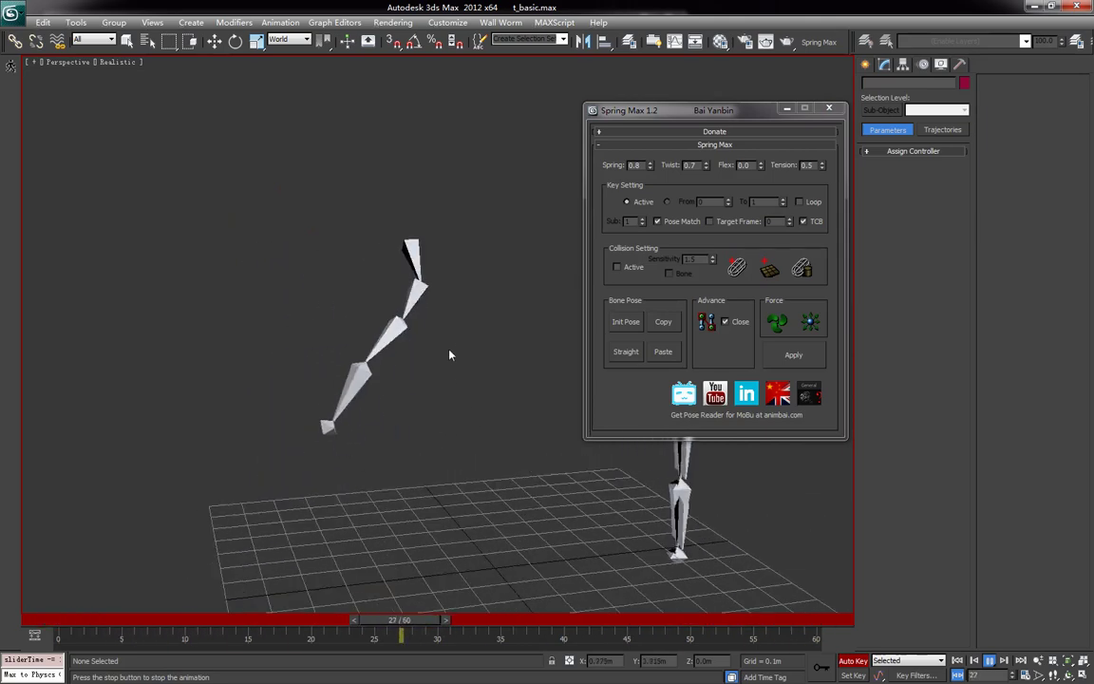
{"action": "middle_click_drag", "start_coordinate": [363, 458], "coordinate": [459, 457], "text": "alt"}
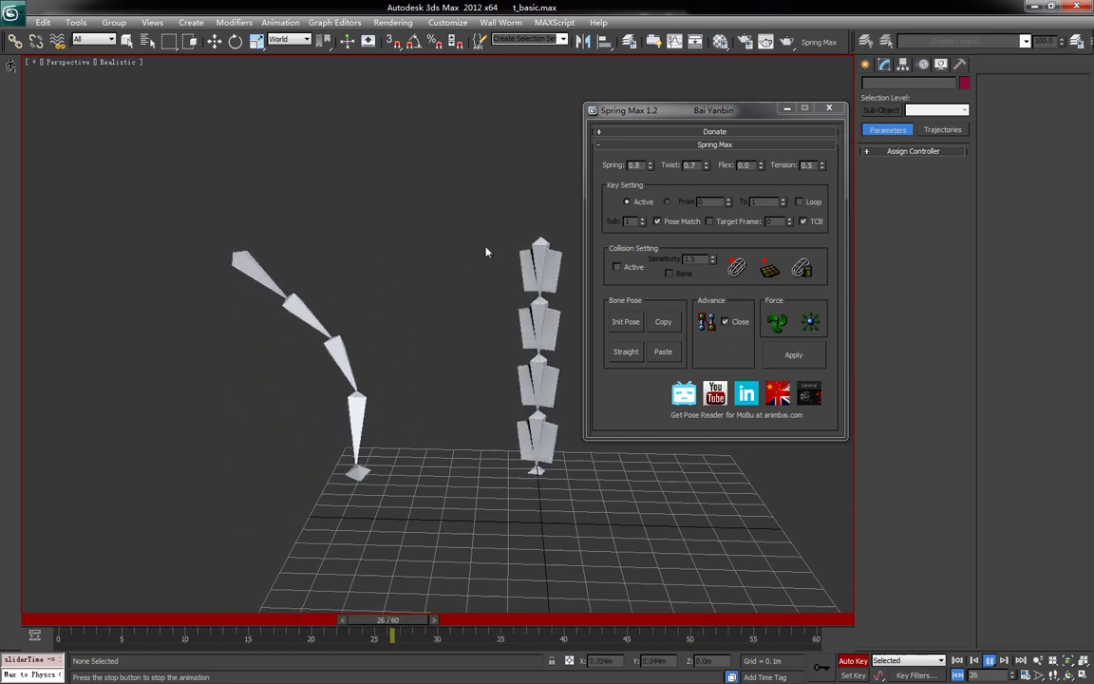
{"action": "middle_click_drag", "start_coordinate": [334, 449], "coordinate": [374, 486], "text": "alt"}
{"action": "middle_click_drag", "start_coordinate": [400, 446], "coordinate": [443, 478], "text": "alt"}
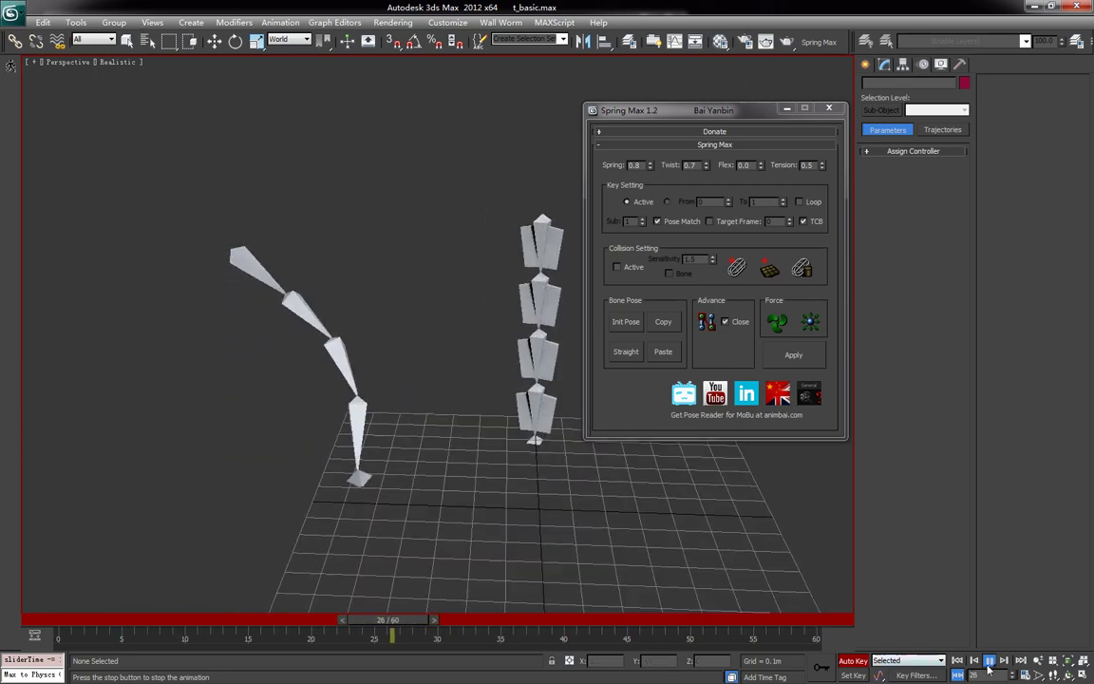
{"action": "left_click", "coordinate": [989, 661]}
Open the recent scene t_pose.max without keeping the current scene's changes.
{"action": "key", "text": "e"}
{"action": "left_click", "coordinate": [11, 14]}
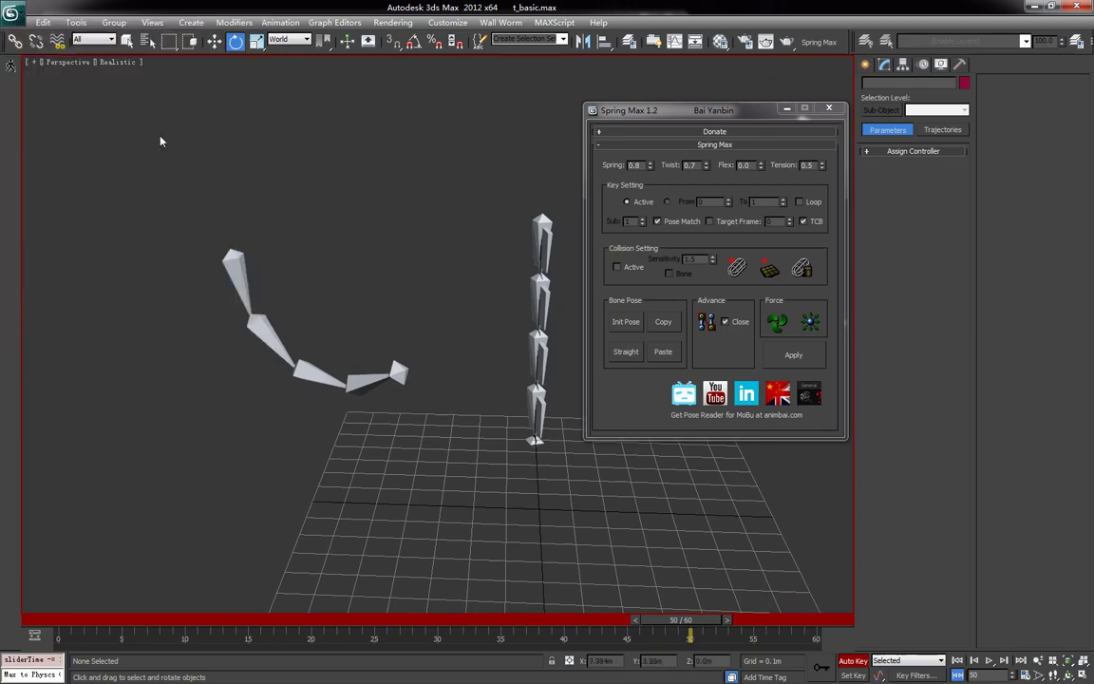
{"action": "left_click", "coordinate": [557, 389]}
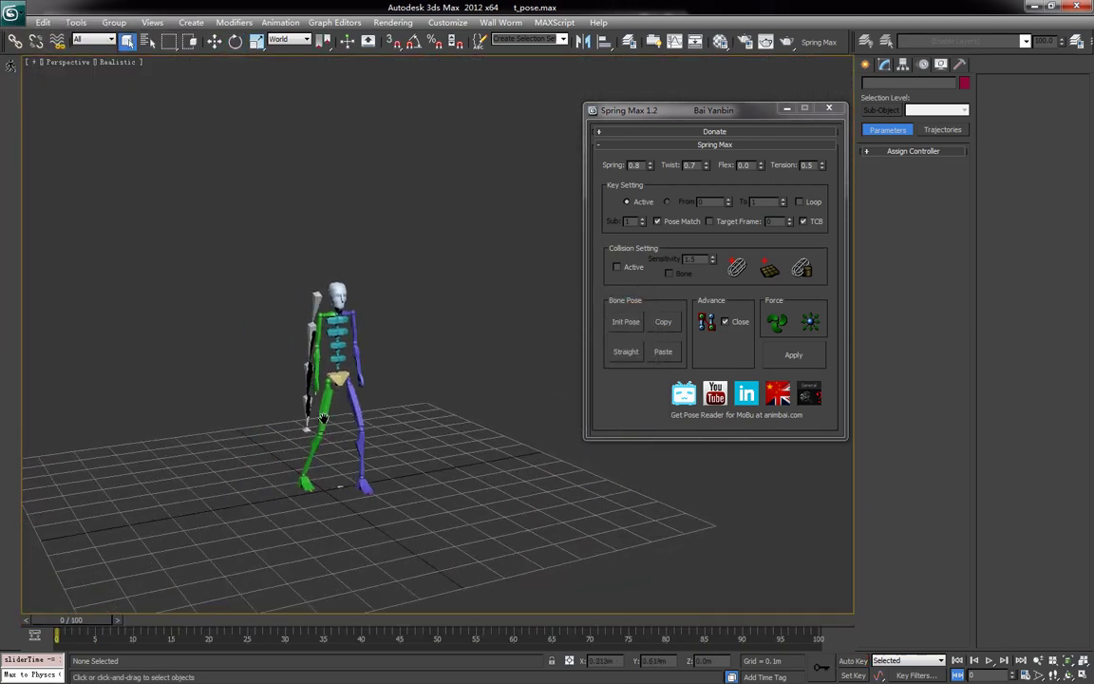
Play the character's existing keyed animation, examine the bone chain's motion from several angles and stop playback.
{"action": "scroll", "coordinate": [492, 490], "scroll_direction": "up", "scroll_amount": 3}
{"action": "left_click", "coordinate": [989, 659]}
{"action": "scroll", "coordinate": [500, 508], "scroll_direction": "down", "scroll_amount": 3}
{"action": "middle_click_drag", "start_coordinate": [486, 483], "coordinate": [493, 474]}
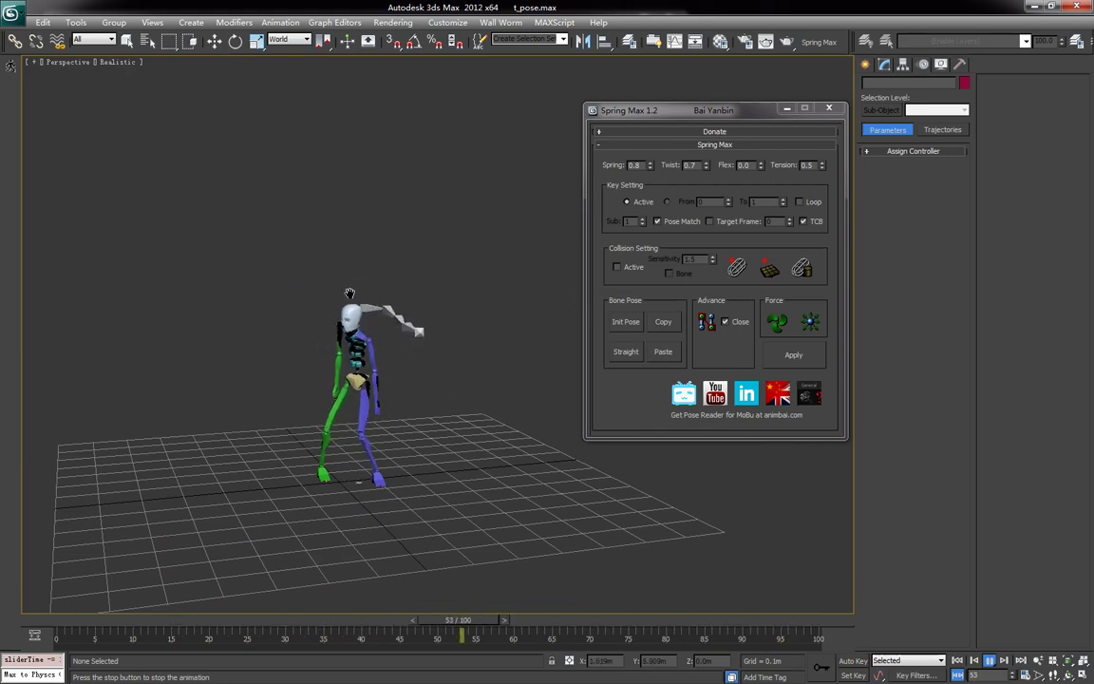
{"action": "middle_click_drag", "start_coordinate": [407, 394], "coordinate": [320, 429], "text": "alt"}
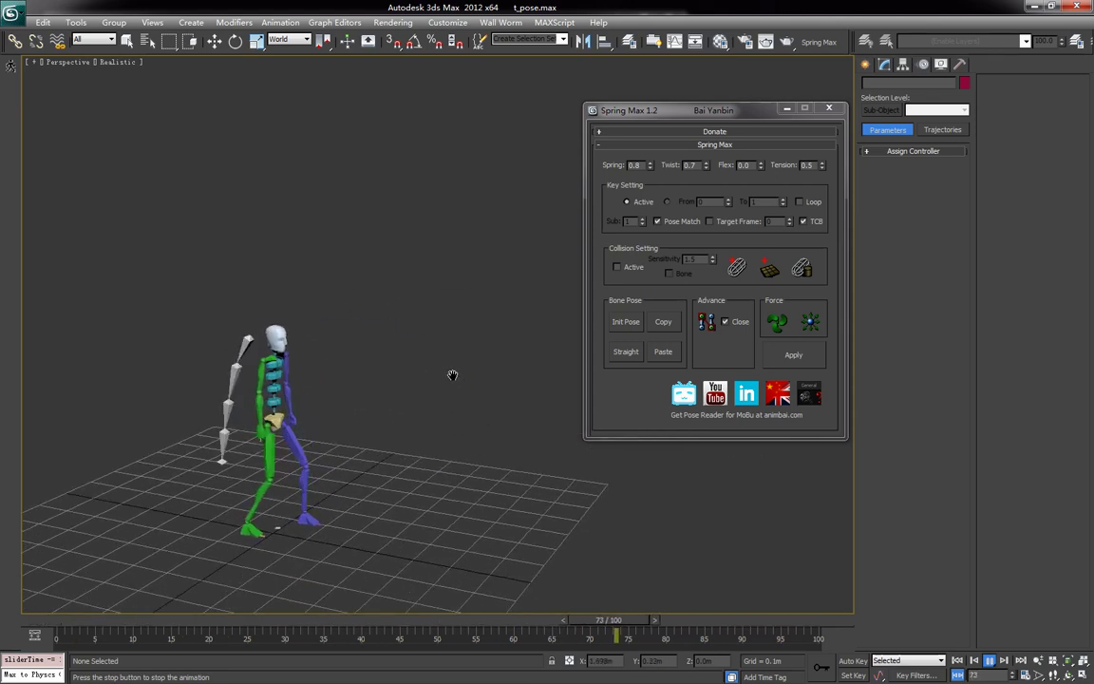
{"action": "left_click", "coordinate": [989, 662]}
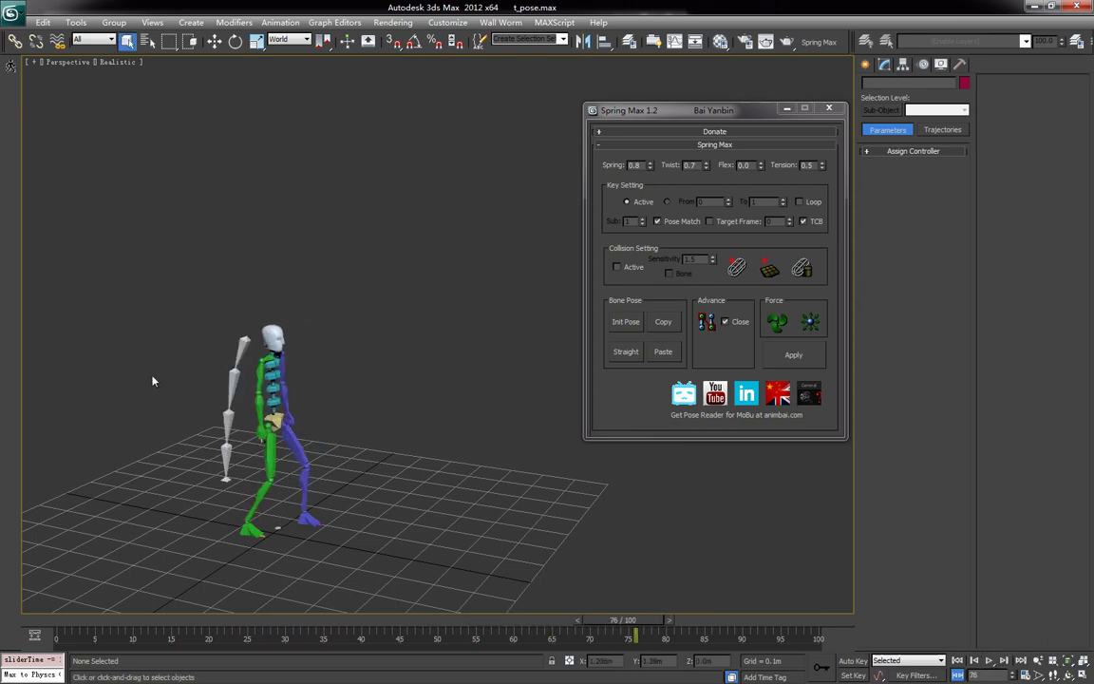
Select Bone001, the first bone of the chain behind the character's head, and return to frame 0.
{"action": "left_click_drag", "start_coordinate": [198, 318], "coordinate": [243, 354]}
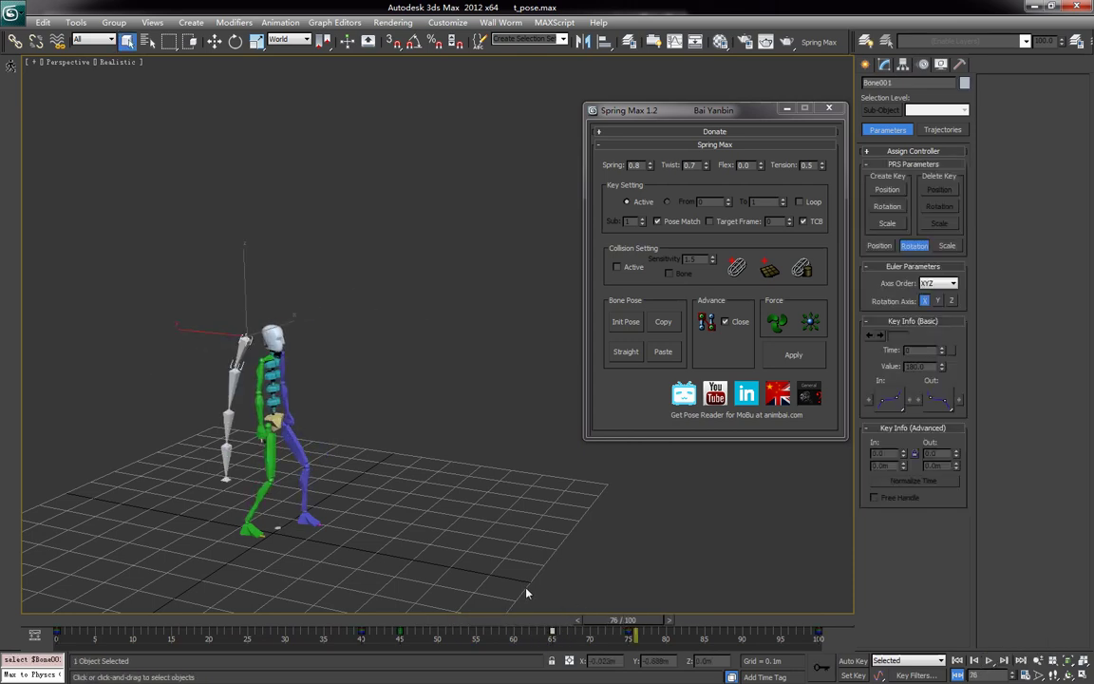
{"action": "middle_click_drag", "start_coordinate": [480, 490], "coordinate": [530, 482]}
{"action": "key", "text": "Page_Down"}
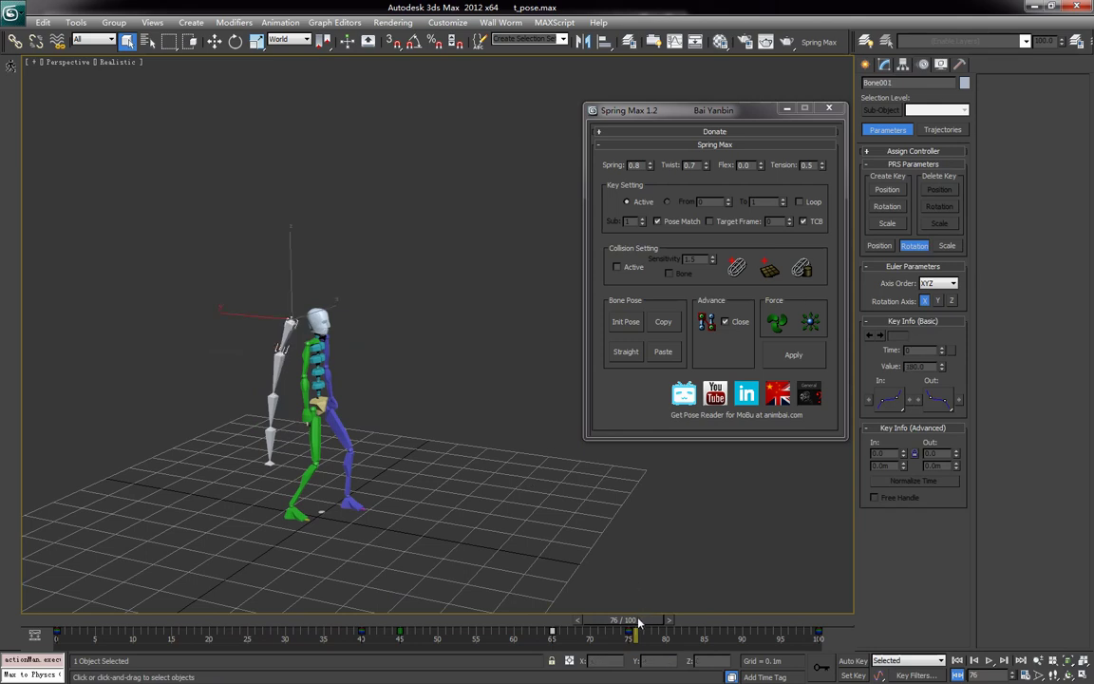
{"action": "left_click_drag", "start_coordinate": [639, 622], "coordinate": [602, 623]}
{"action": "left_click_drag", "start_coordinate": [608, 665], "coordinate": [78, 650]}
{"action": "scroll", "coordinate": [203, 461], "scroll_direction": "up", "scroll_amount": 3}
{"action": "middle_click_drag", "start_coordinate": [203, 461], "coordinate": [210, 463]}
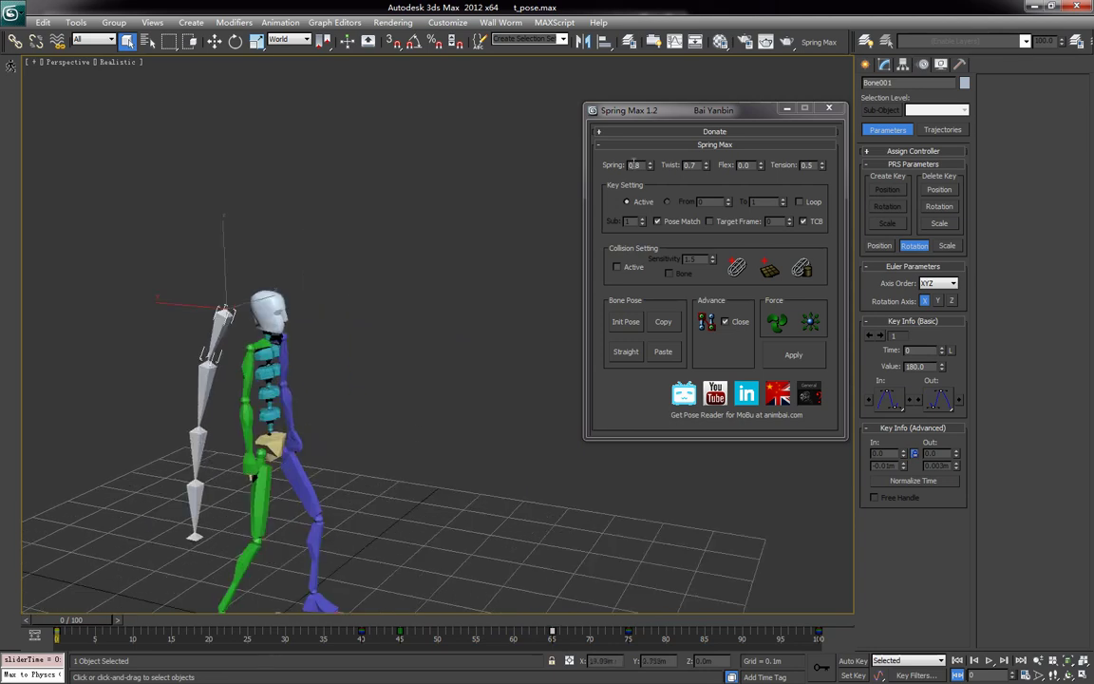
Add the child bones of Bone001 to the selection, set Spring to 0.6 and apply Spring Max.
{"action": "left_click", "coordinate": [649, 168]}
{"action": "middle_click_drag", "start_coordinate": [313, 427], "coordinate": [329, 368]}
{"action": "scroll", "coordinate": [330, 370], "scroll_direction": "down", "scroll_amount": 2}
{"action": "key", "text": "ctrl+Page_Down"}
{"action": "left_click", "coordinate": [650, 168]}
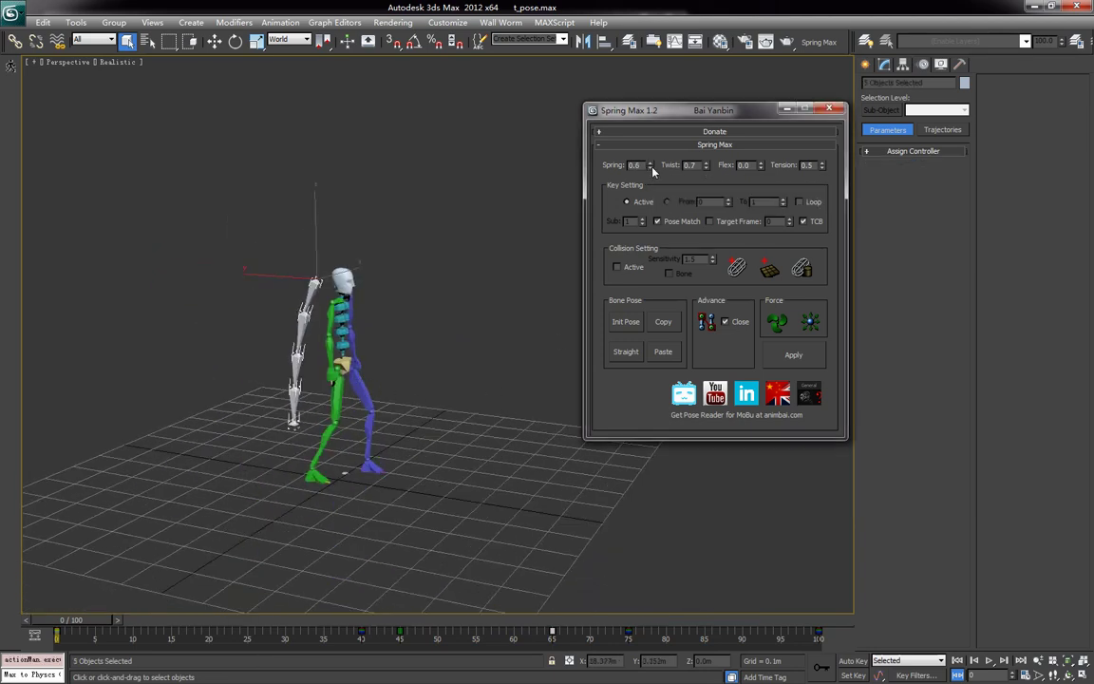
{"action": "middle_click_drag", "start_coordinate": [474, 482], "coordinate": [424, 485]}
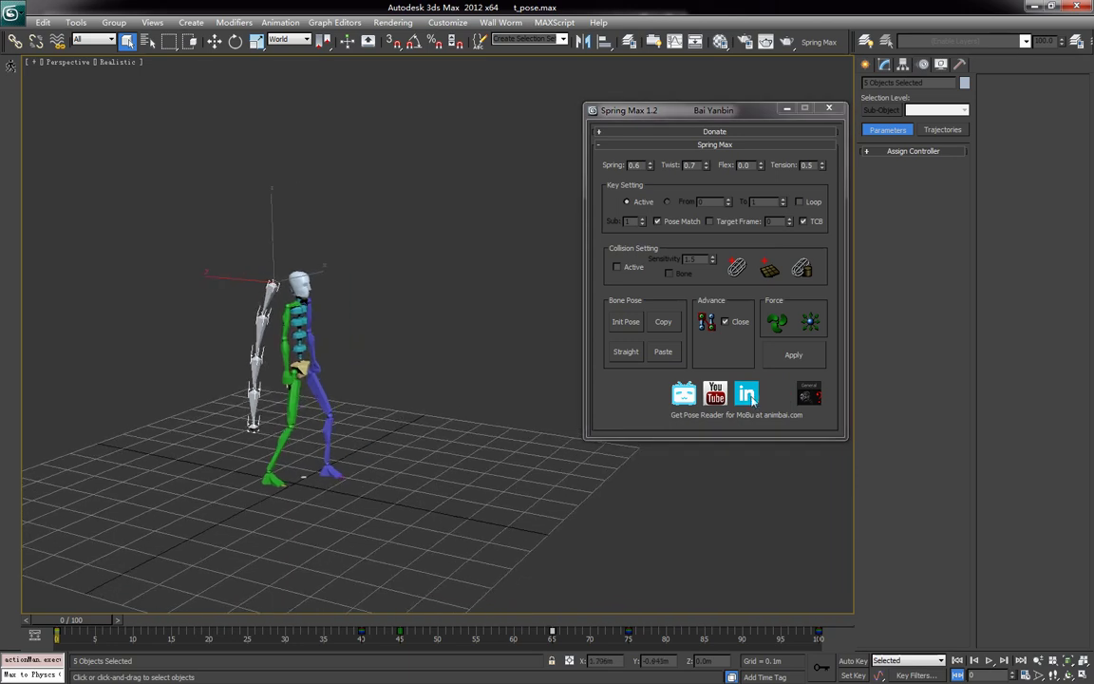
{"action": "left_click", "coordinate": [798, 358]}
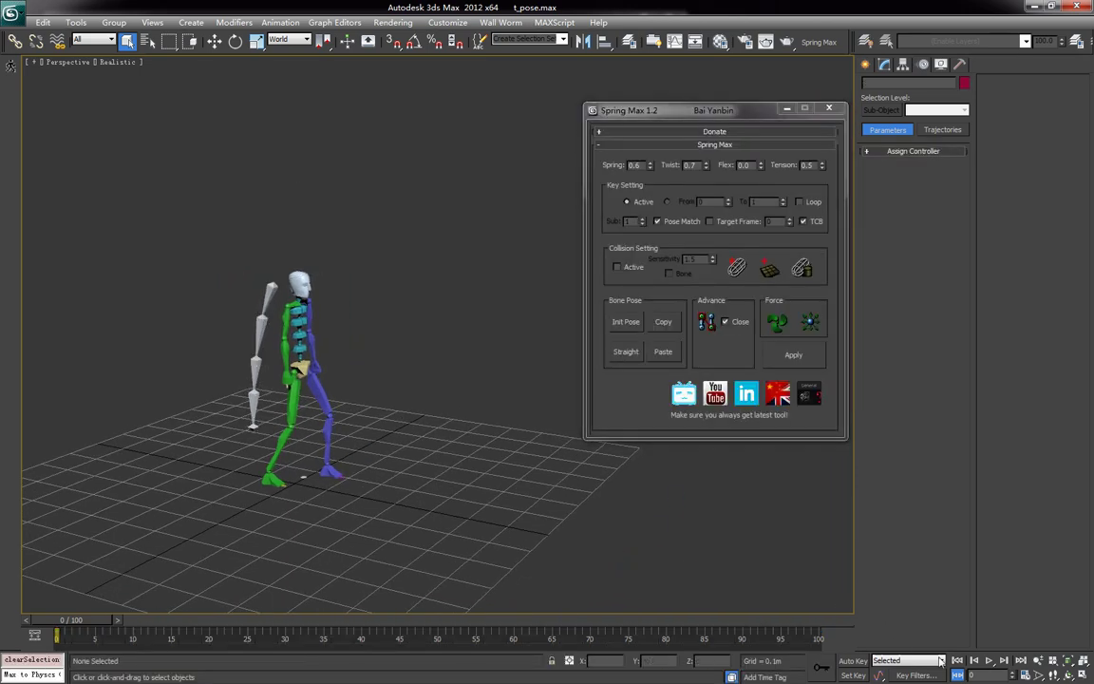
Play the character's spring animation with Spring 0.6, examine it from several angles and stop playback.
{"action": "left_click", "coordinate": [990, 661]}
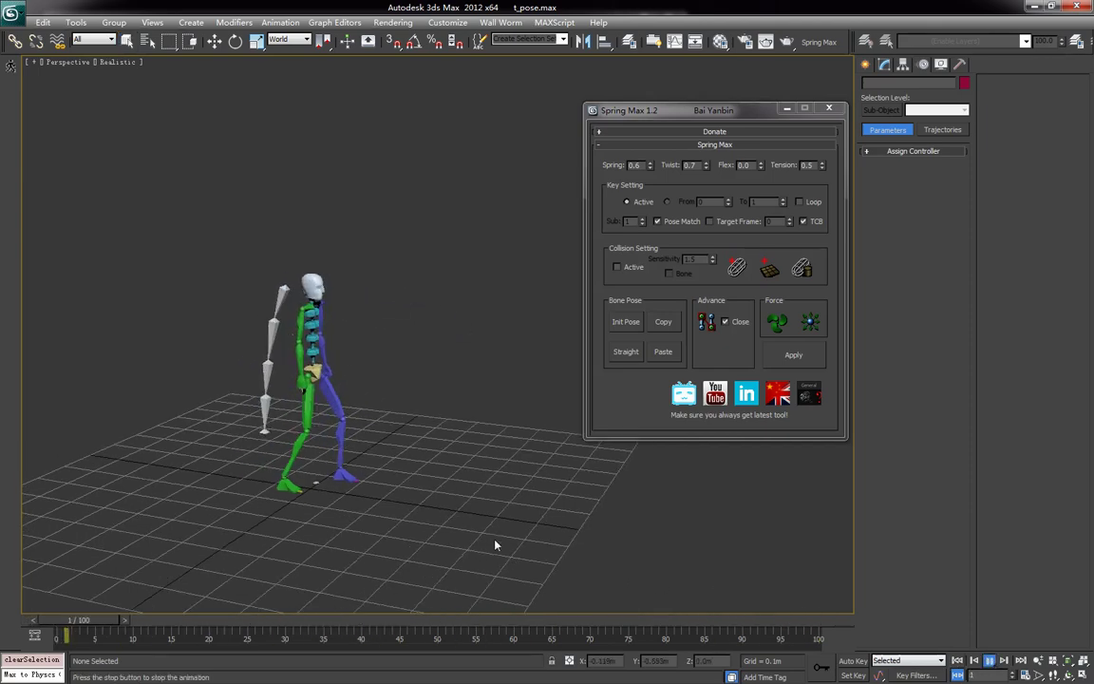
{"action": "middle_click_drag", "start_coordinate": [500, 542], "coordinate": [527, 518]}
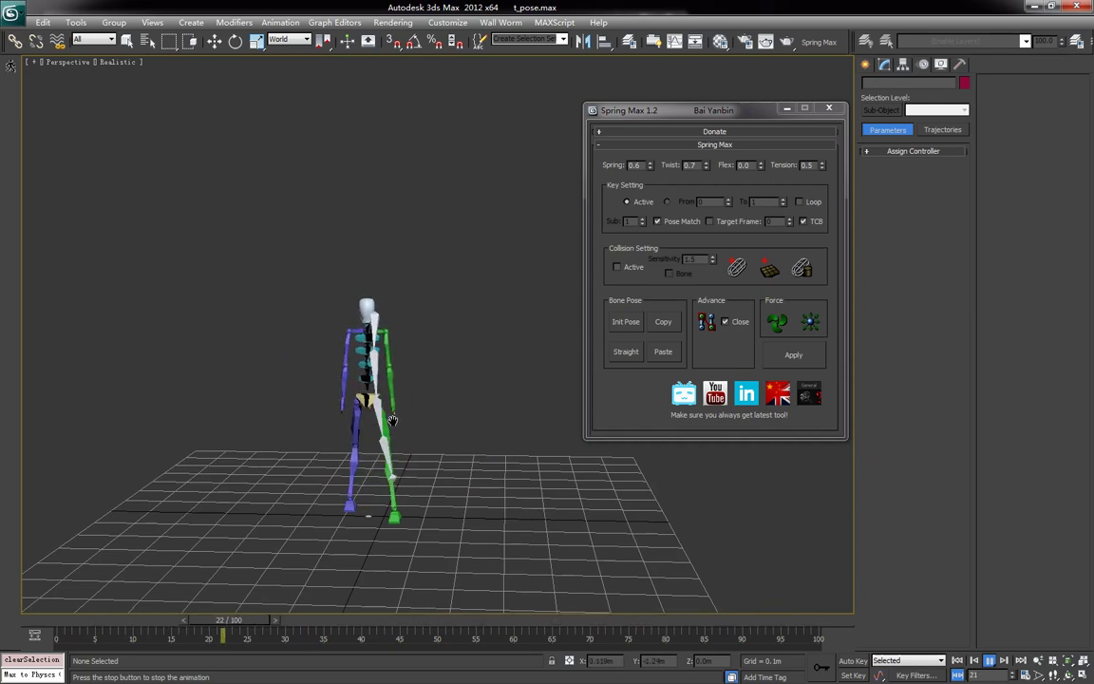
{"action": "middle_click_drag", "start_coordinate": [397, 463], "coordinate": [338, 523], "text": "alt"}
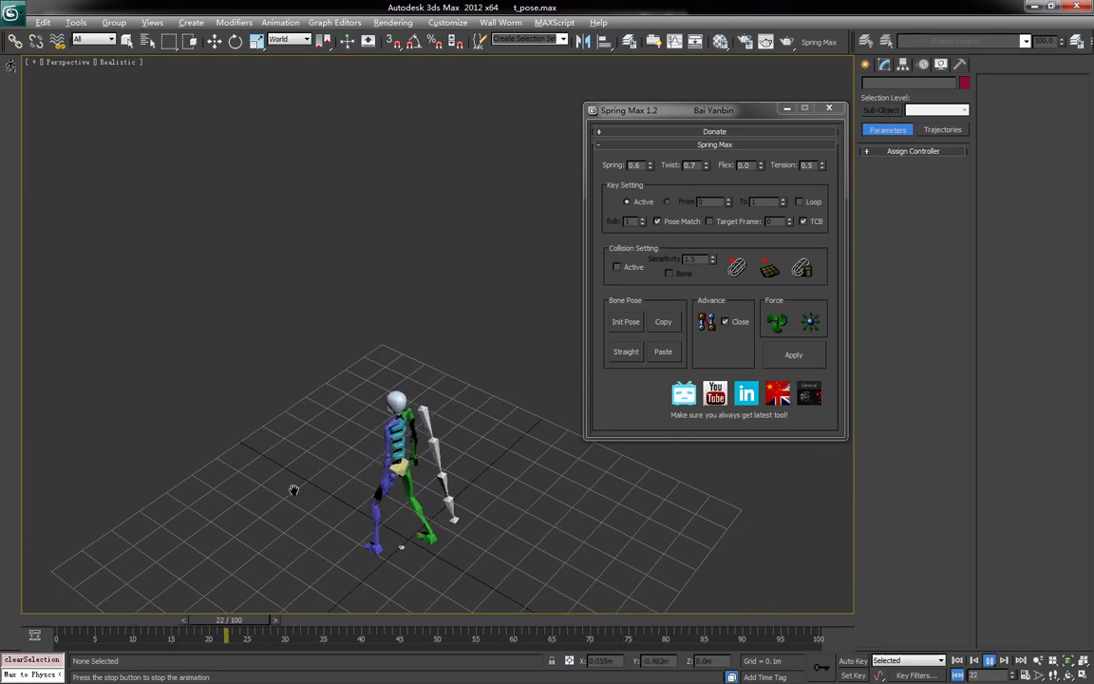
{"action": "middle_click_drag", "start_coordinate": [293, 493], "coordinate": [317, 410], "text": "alt"}
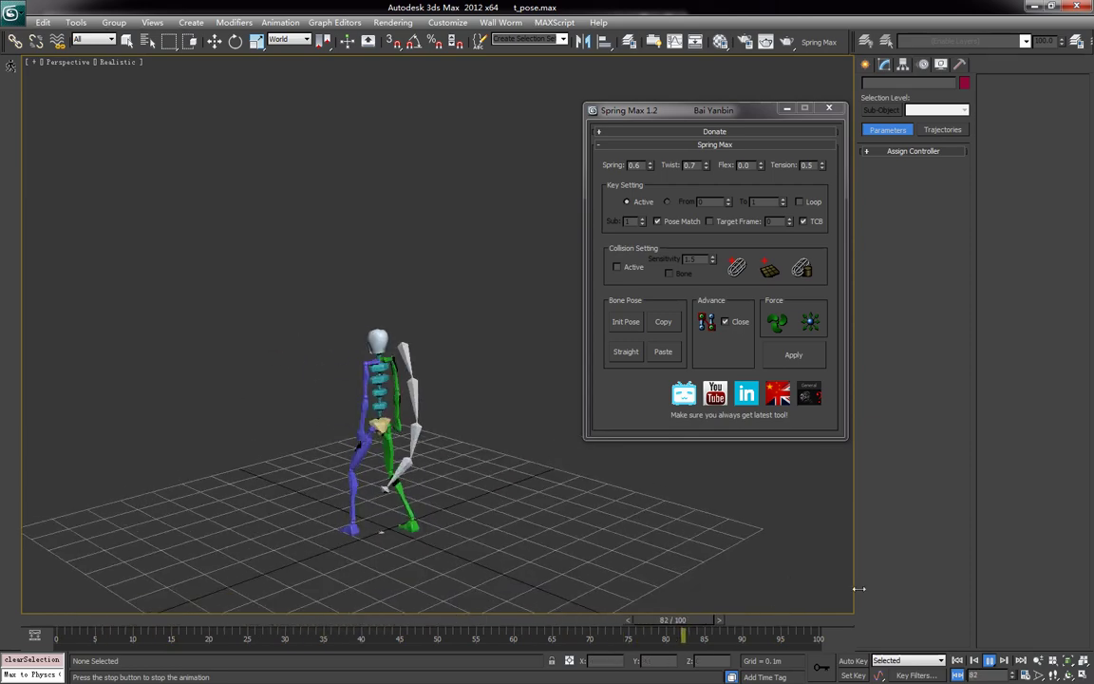
{"action": "left_click", "coordinate": [989, 660]}
Reload the original t_pose.max scene, discarding the applied spring animation.
{"action": "left_click", "coordinate": [14, 14]}
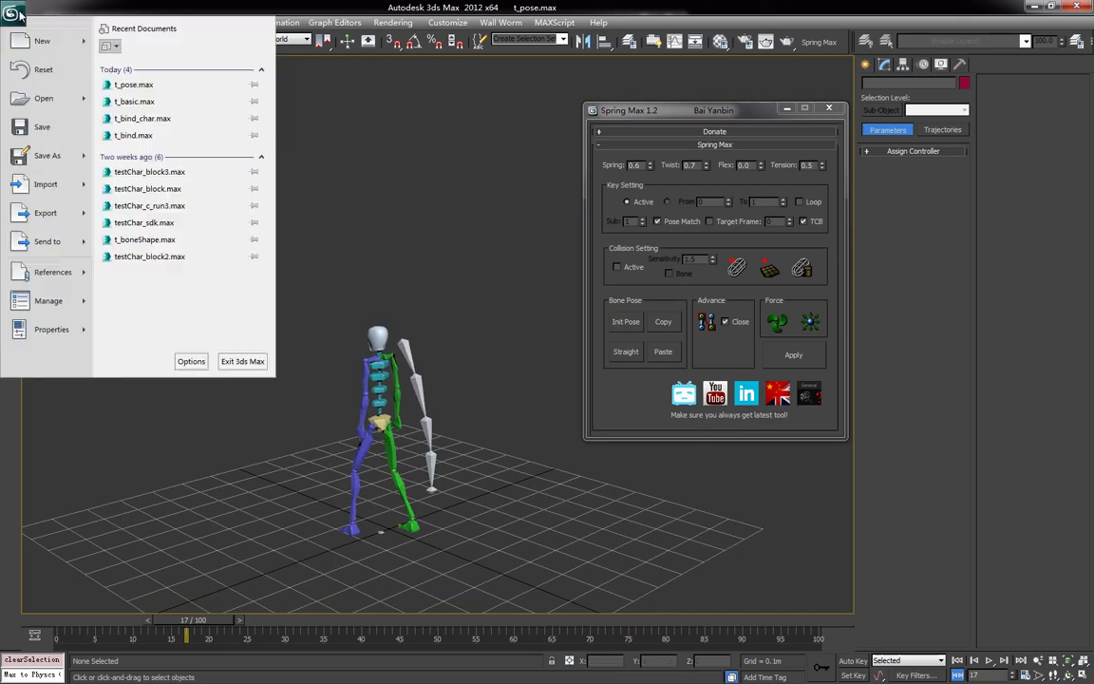
{"action": "left_click", "coordinate": [150, 85]}
{"action": "left_click", "coordinate": [556, 391]}
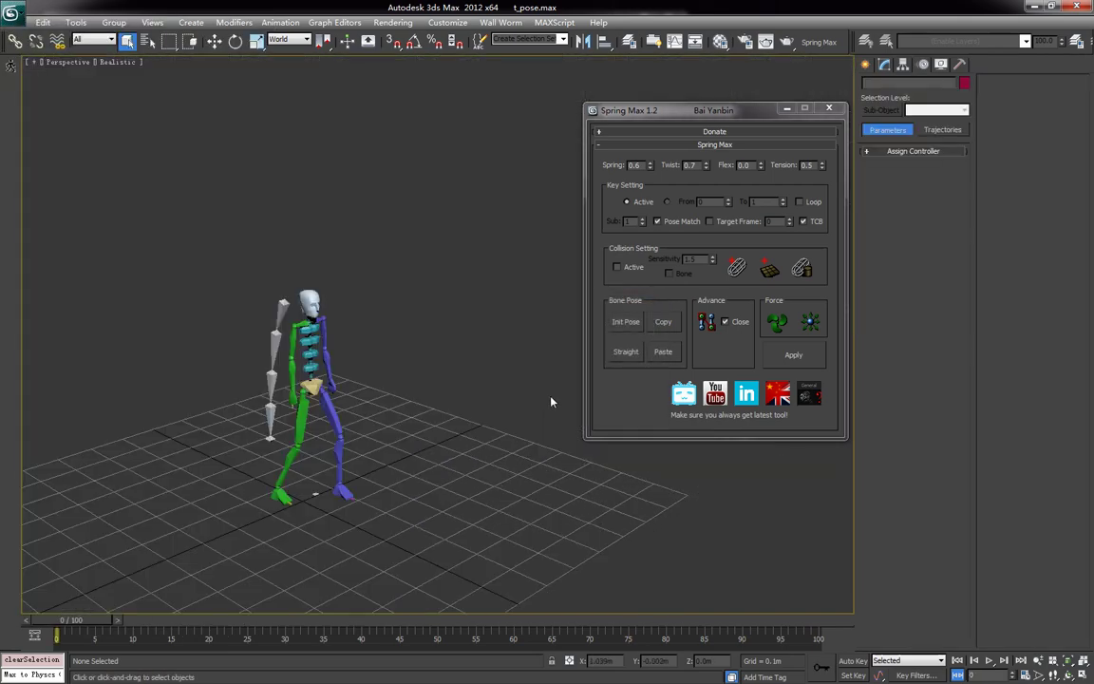
Select Bone001 with its child bones, set Spring to 0.2 and apply Spring Max to the five bones.
{"action": "middle_click_drag", "start_coordinate": [246, 391], "coordinate": [254, 394], "text": "alt"}
{"action": "double_click", "coordinate": [291, 311]}
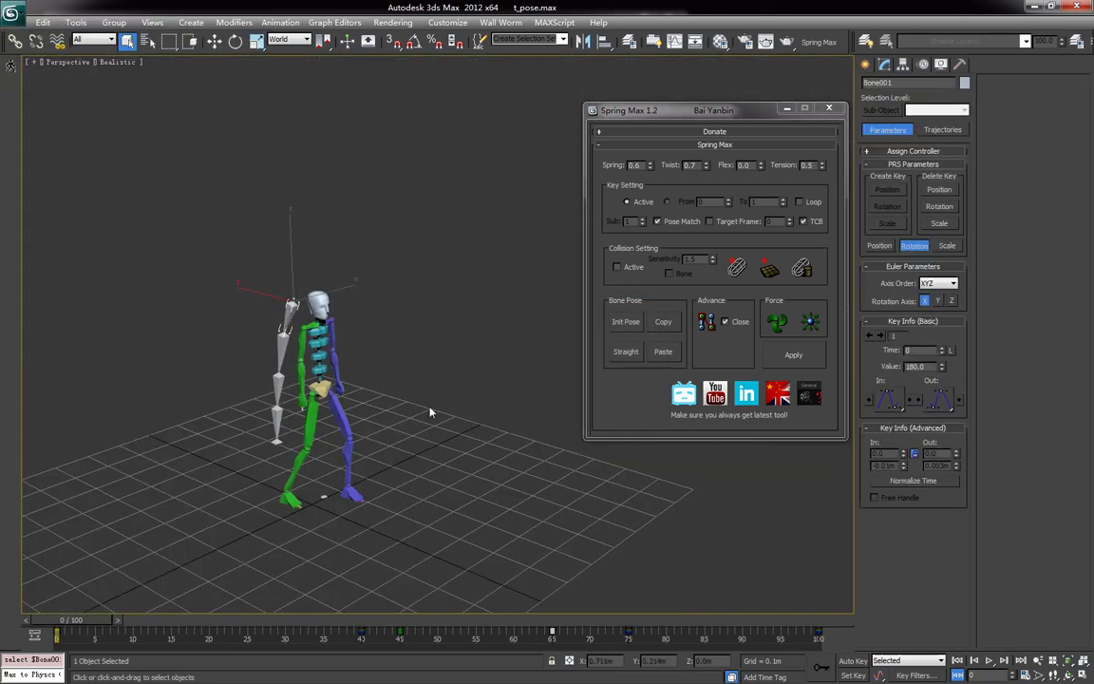
{"action": "left_click", "coordinate": [647, 166]}
{"action": "key", "text": "BackSpace"}
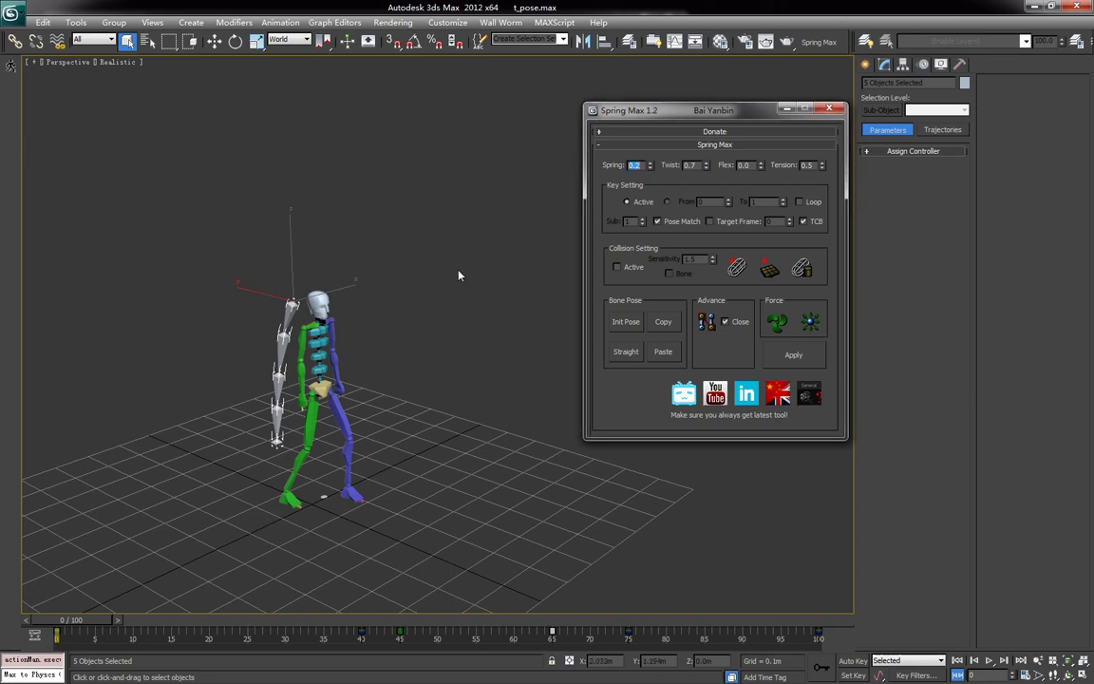
{"action": "middle_click_drag", "start_coordinate": [434, 335], "coordinate": [425, 302]}
{"action": "left_click", "coordinate": [795, 355]}
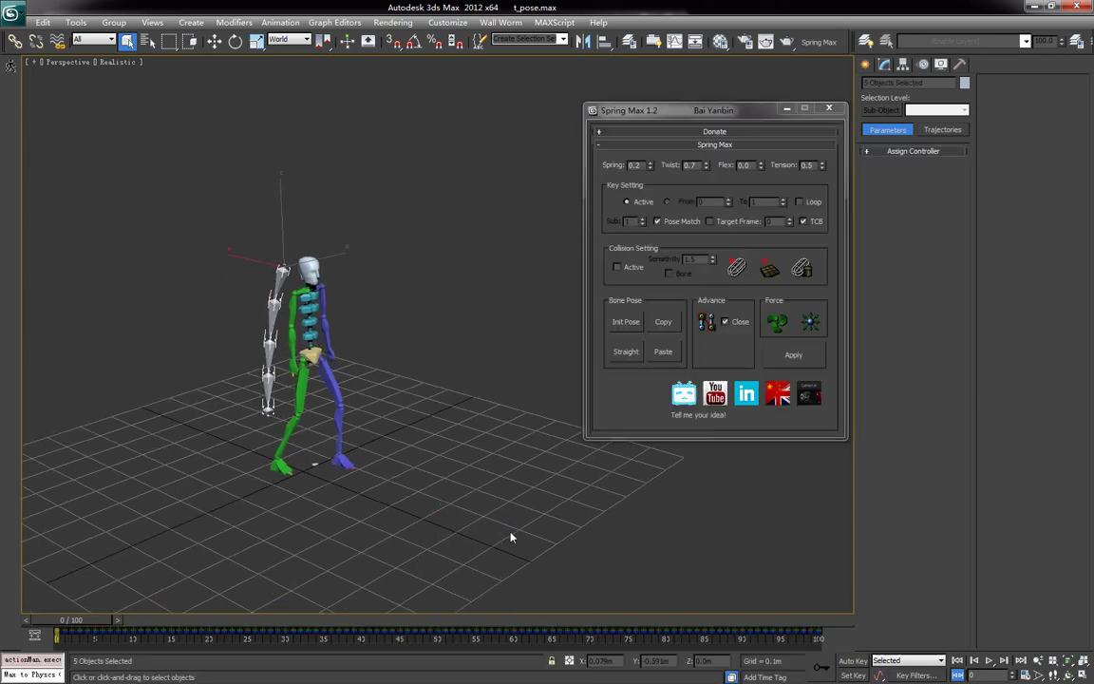
Play the character's spring animation with Spring 0.2 and examine the bone chain from several angles.
{"action": "left_click", "coordinate": [990, 661]}
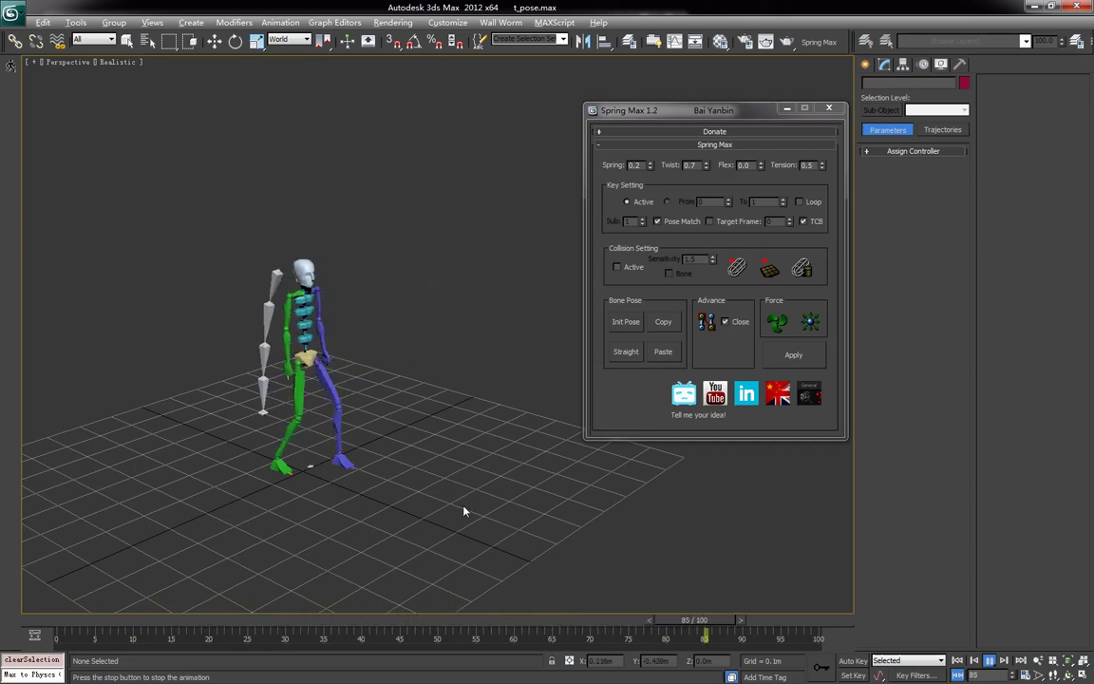
{"action": "middle_click_drag", "start_coordinate": [460, 501], "coordinate": [442, 457], "text": "alt"}
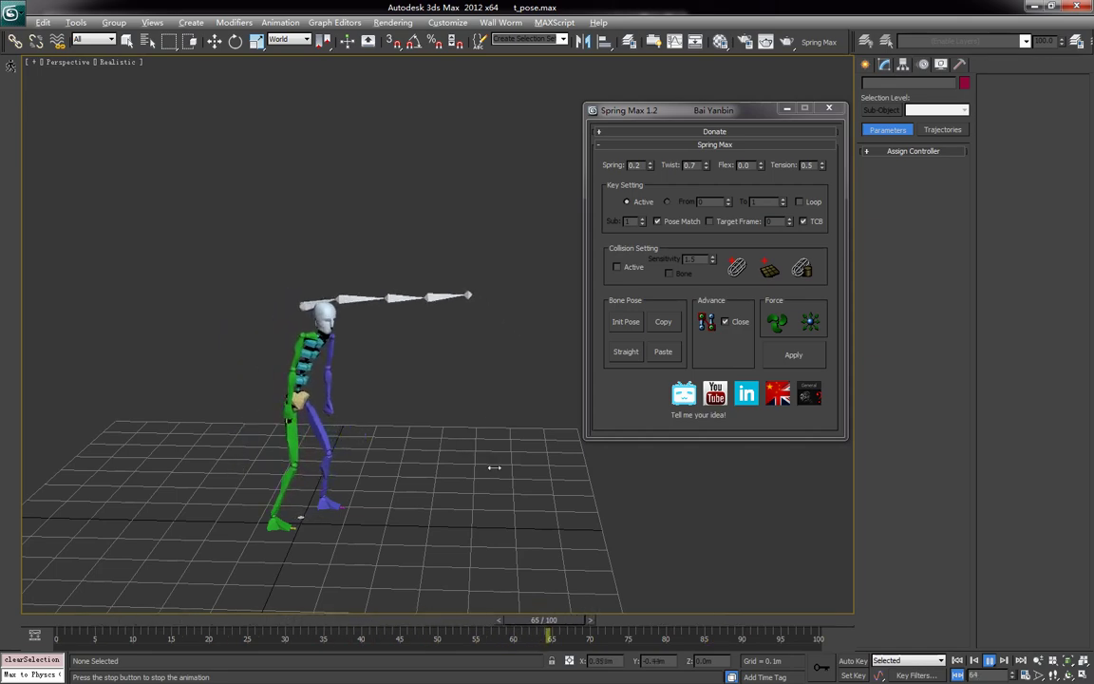
{"action": "middle_click_drag", "start_coordinate": [515, 474], "coordinate": [421, 459], "text": "alt"}
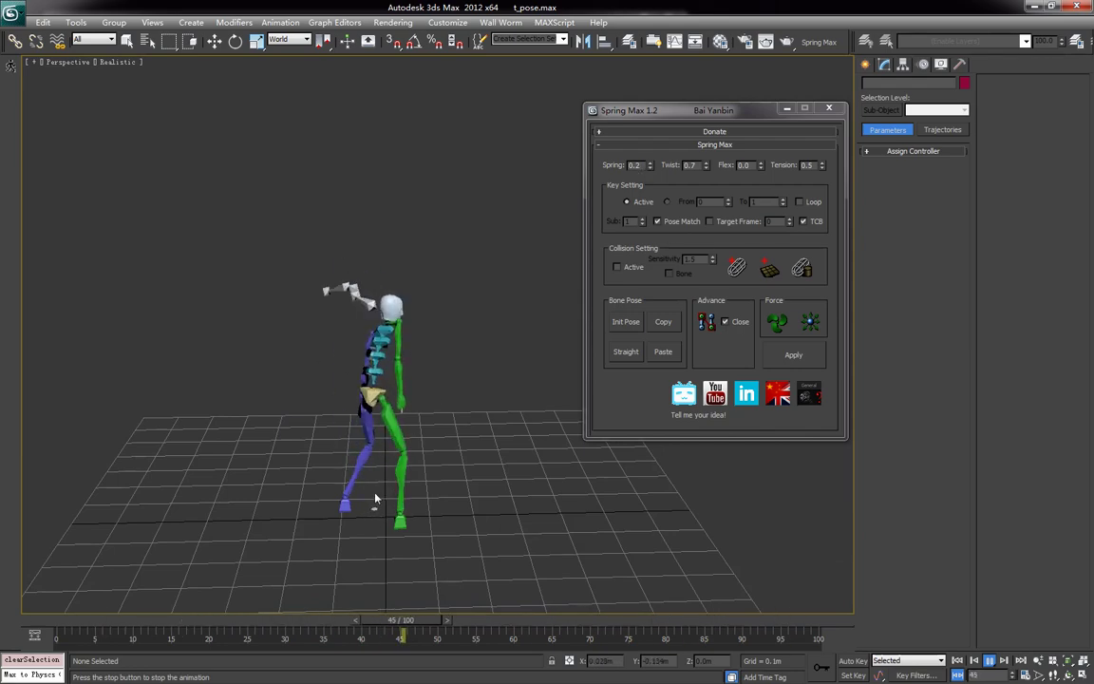
{"action": "middle_click_drag", "start_coordinate": [432, 509], "coordinate": [398, 510], "text": "alt"}
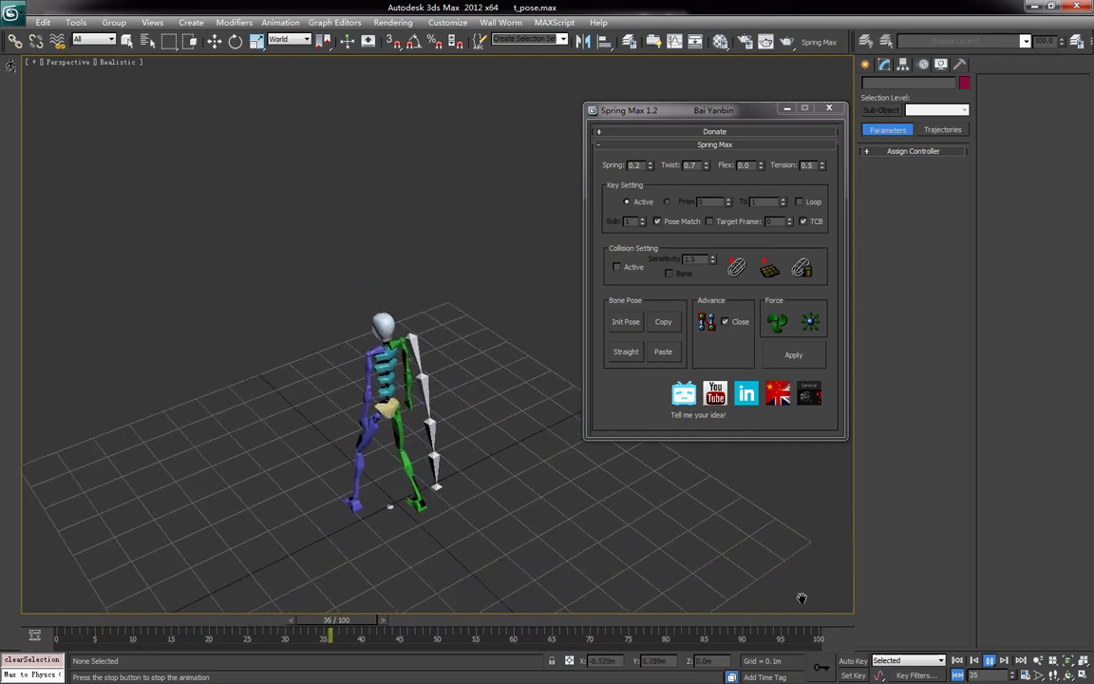
Stop the playback and open the recent scene t_bind.max, discarding the changes to the current scene.
{"action": "left_click", "coordinate": [990, 660]}
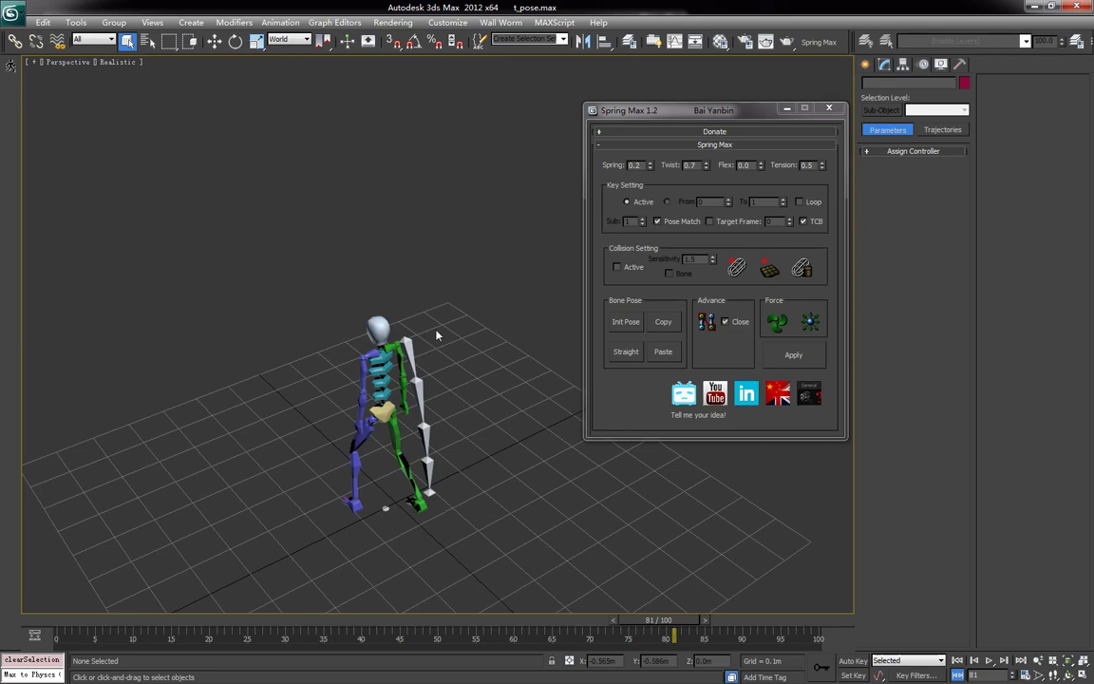
{"action": "key", "text": "ctrl+o"}
{"action": "left_click", "coordinate": [564, 394]}
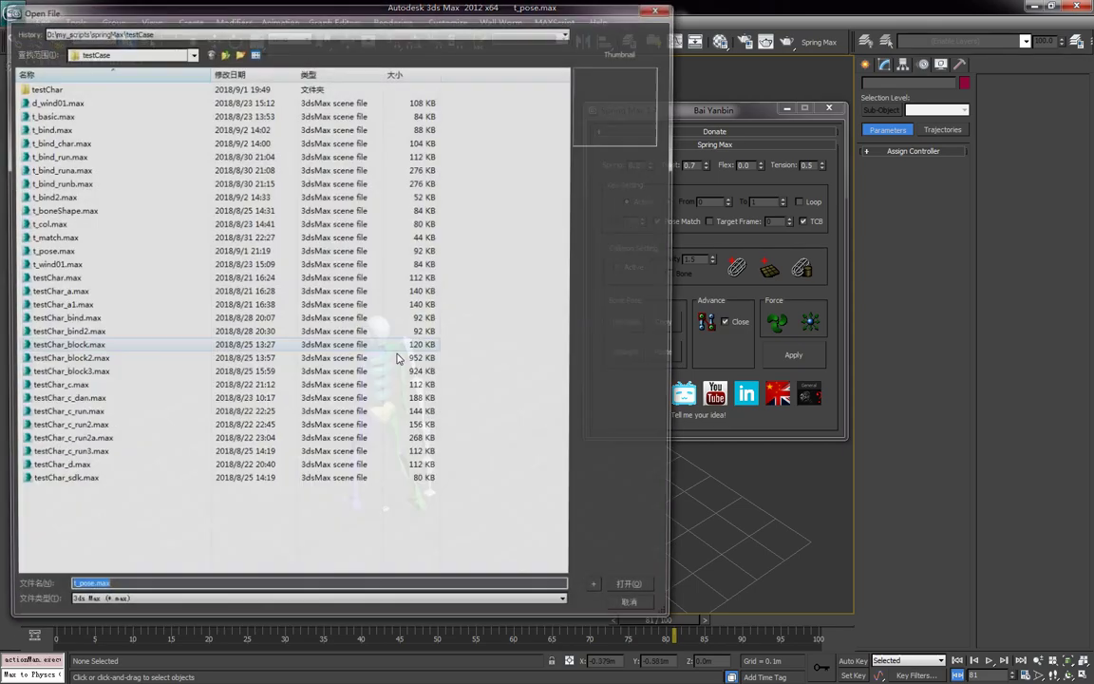
{"action": "left_click", "coordinate": [670, 8]}
{"action": "left_click", "coordinate": [14, 12]}
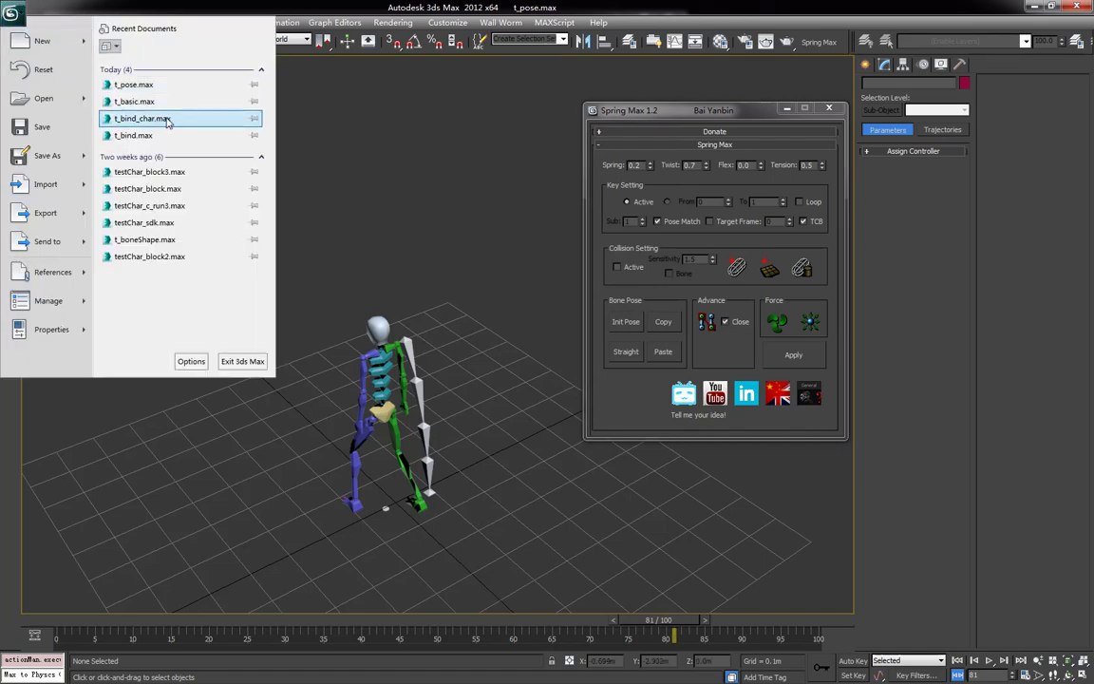
{"action": "left_click", "coordinate": [142, 135]}
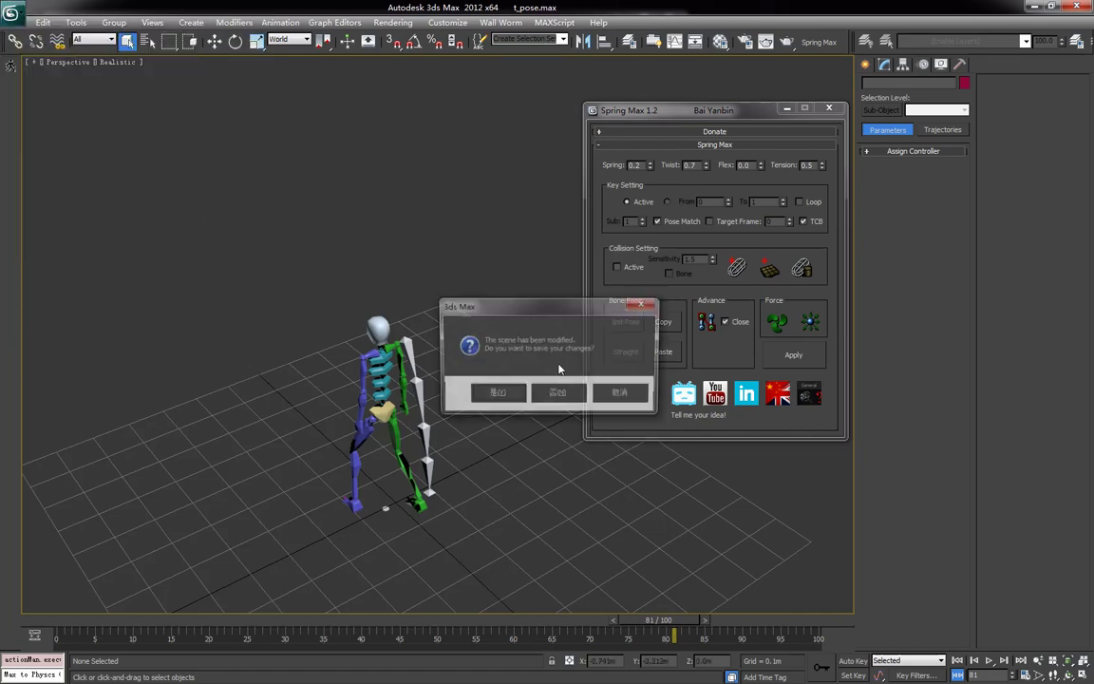
{"action": "left_click", "coordinate": [561, 393]}
Examine the four bone chains and scrub the timeline to frame 34 and back to view their original animation.
{"action": "middle_click_drag", "start_coordinate": [437, 446], "coordinate": [399, 427]}
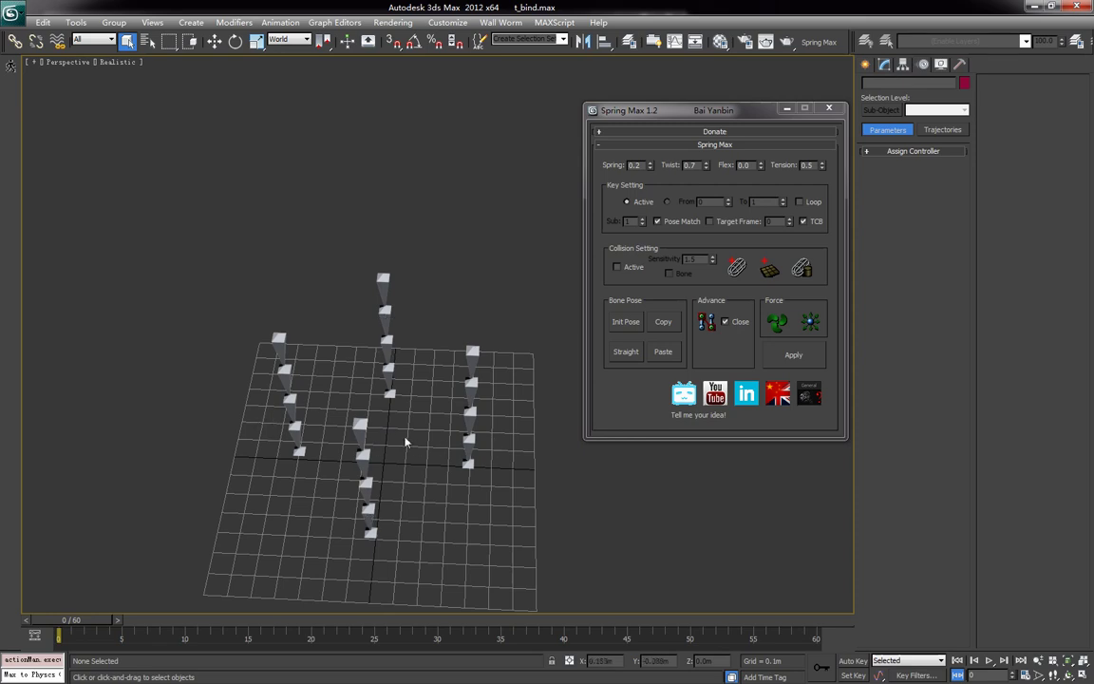
{"action": "middle_click_drag", "start_coordinate": [387, 439], "coordinate": [380, 395], "text": "alt"}
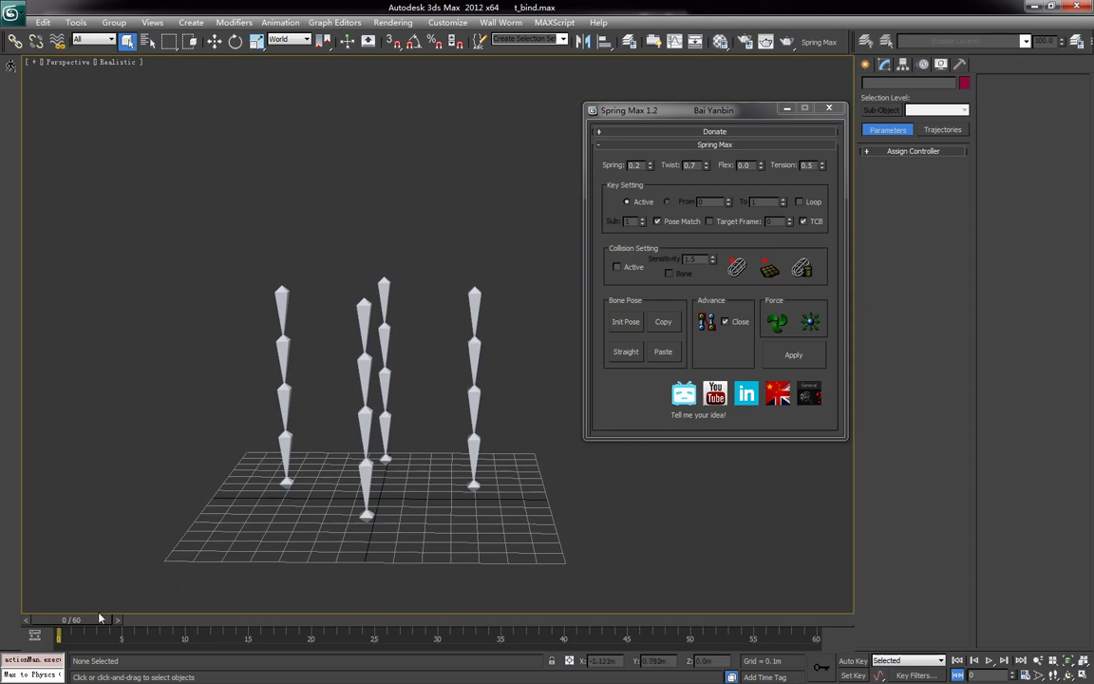
{"action": "left_click_drag", "start_coordinate": [86, 624], "coordinate": [489, 637]}
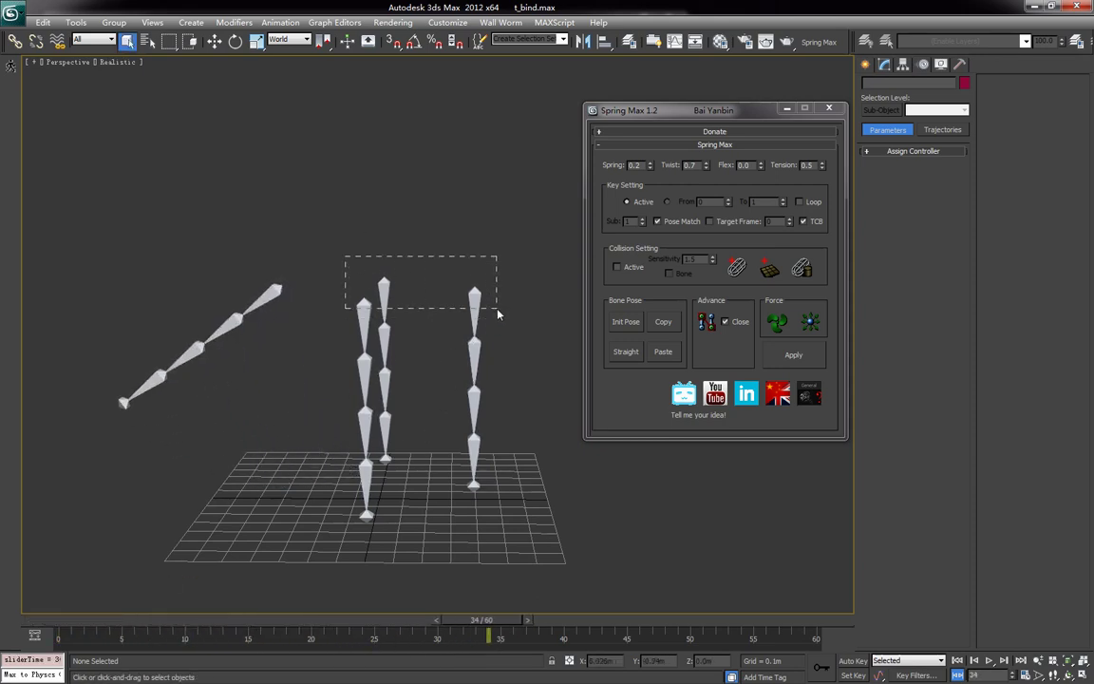
{"action": "left_click_drag", "start_coordinate": [496, 313], "coordinate": [496, 314]}
{"action": "left_click_drag", "start_coordinate": [492, 622], "coordinate": [48, 570]}
Apply Spring Max with Spring 0.2 and Pose Match to all bones, preview the animation and return to the first frame.
{"action": "key", "text": "ctrl+a"}
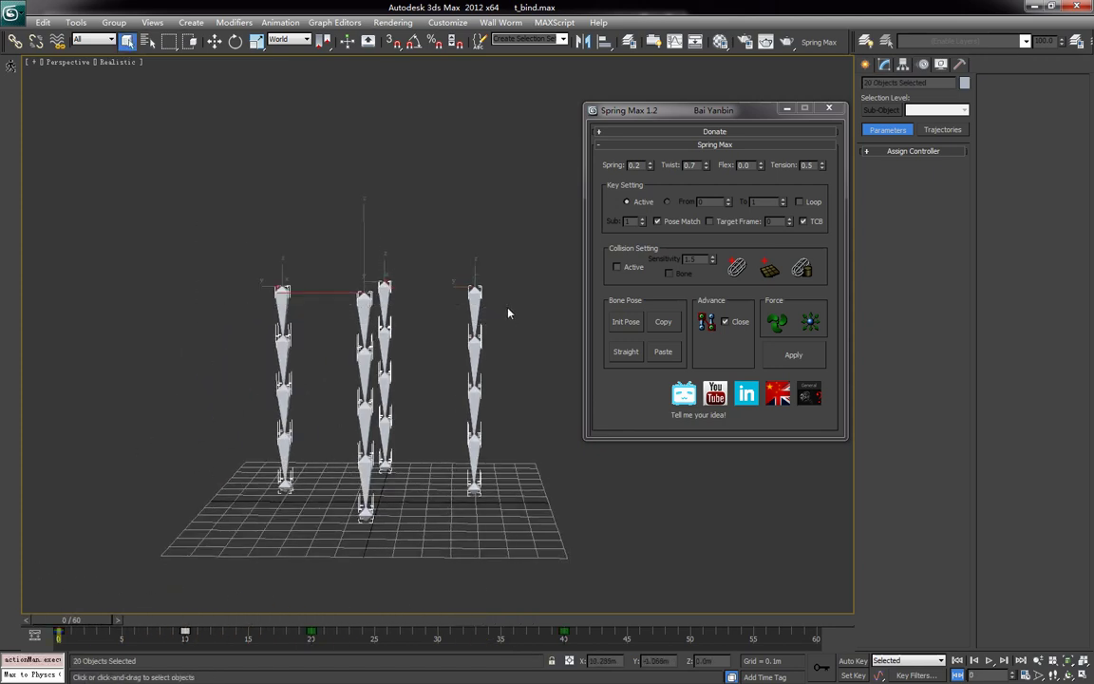
{"action": "left_click", "coordinate": [810, 357]}
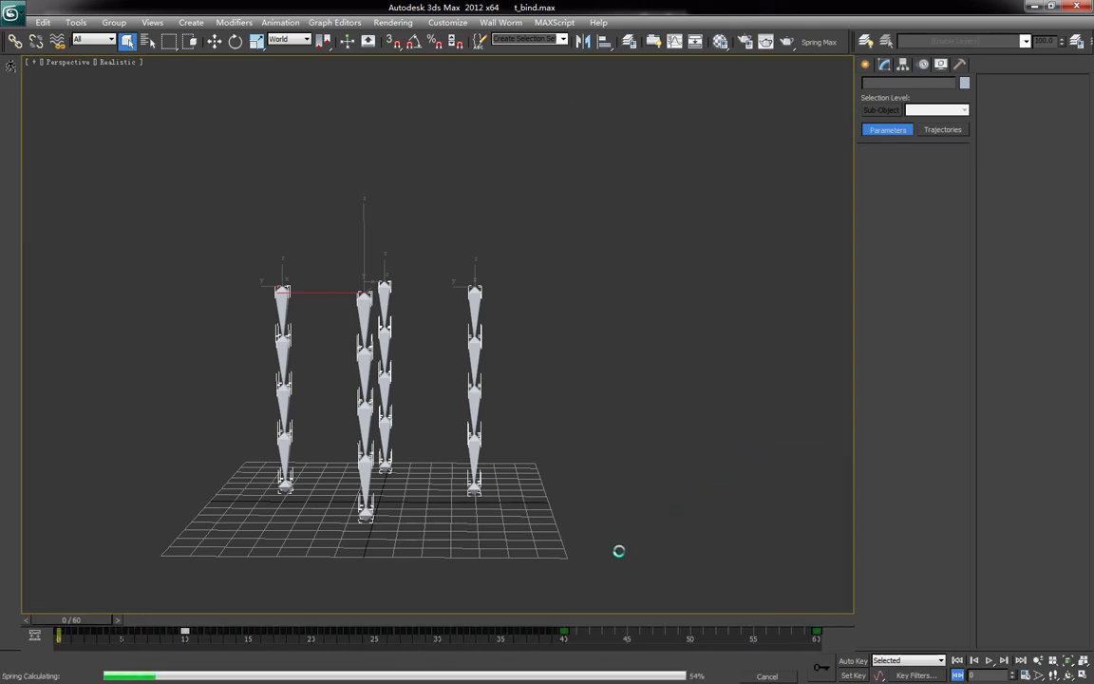
{"action": "left_click", "coordinate": [987, 661]}
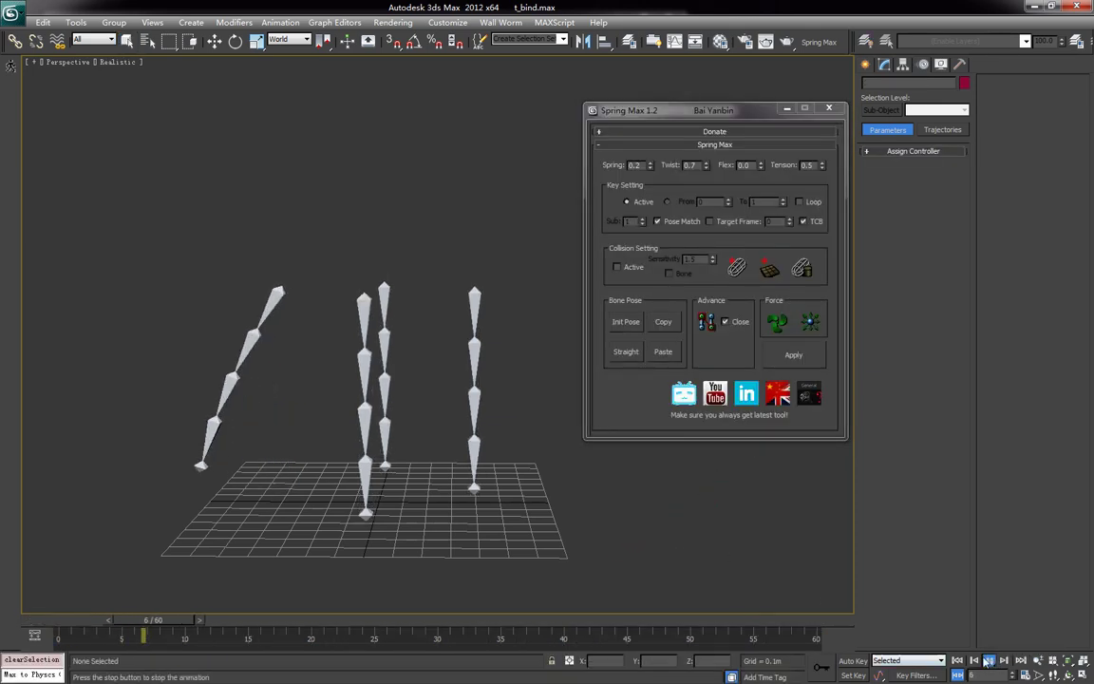
{"action": "left_click", "coordinate": [957, 662]}
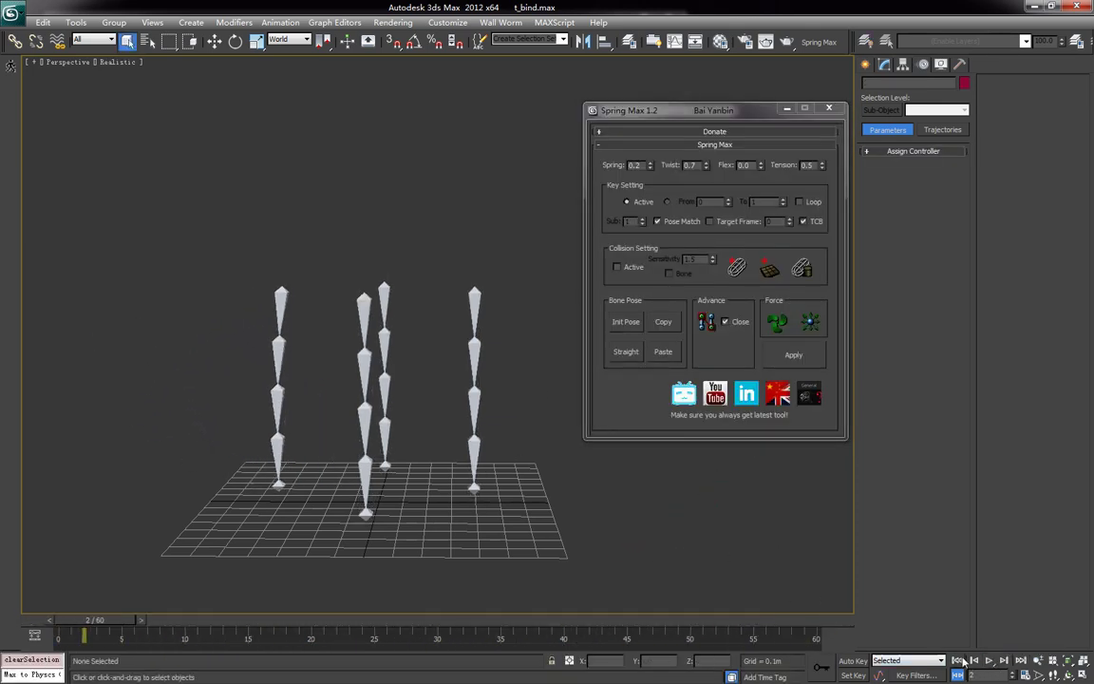
Turn off Pose Match, set Spring to 0.7 and apply Spring Max to all bones of the four chains.
{"action": "left_click", "coordinate": [658, 222]}
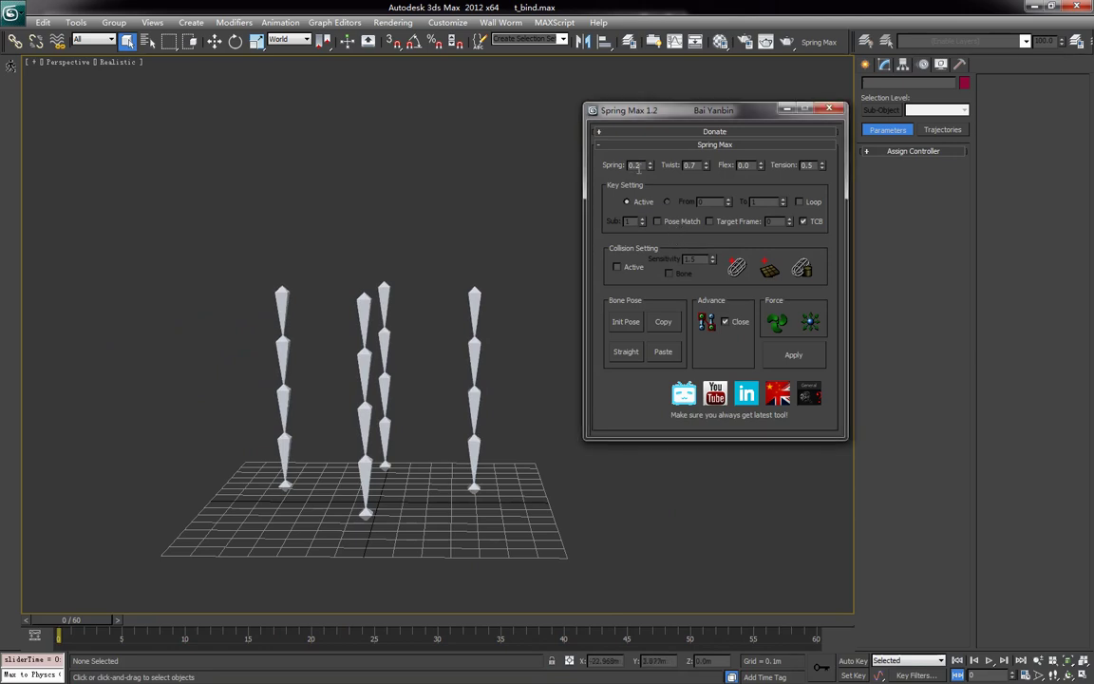
{"action": "type", "text": "0.7"}
{"action": "key", "text": "Return"}
{"action": "middle_click_drag", "start_coordinate": [323, 405], "coordinate": [320, 389]}
{"action": "key", "text": "ctrl+a"}
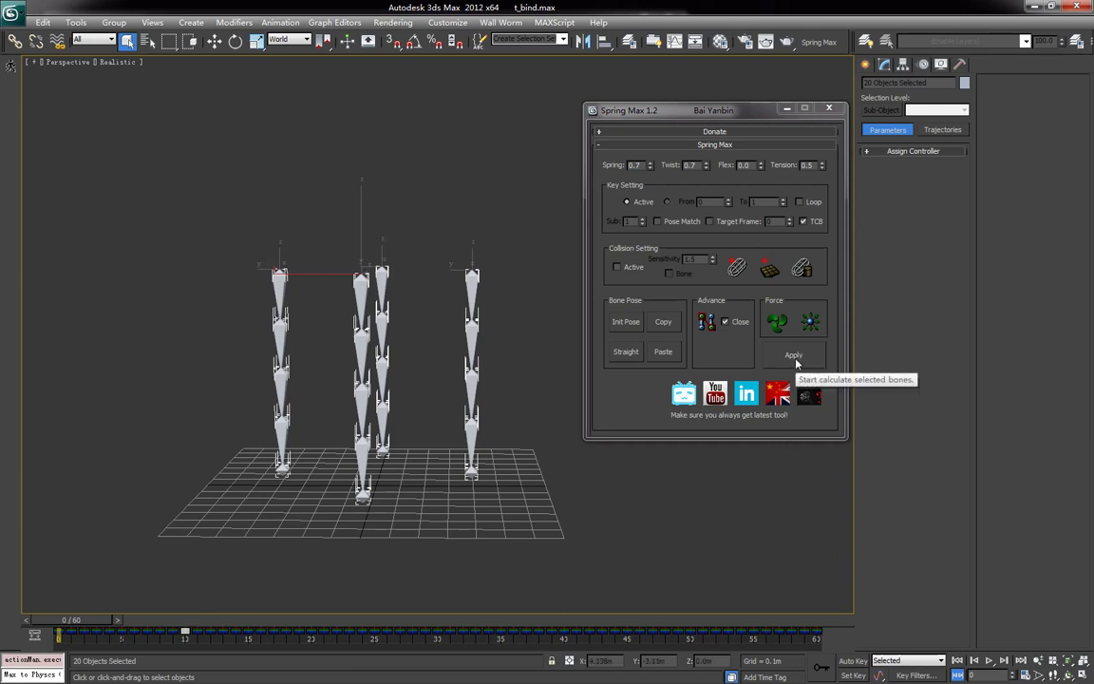
{"action": "left_click", "coordinate": [781, 359]}
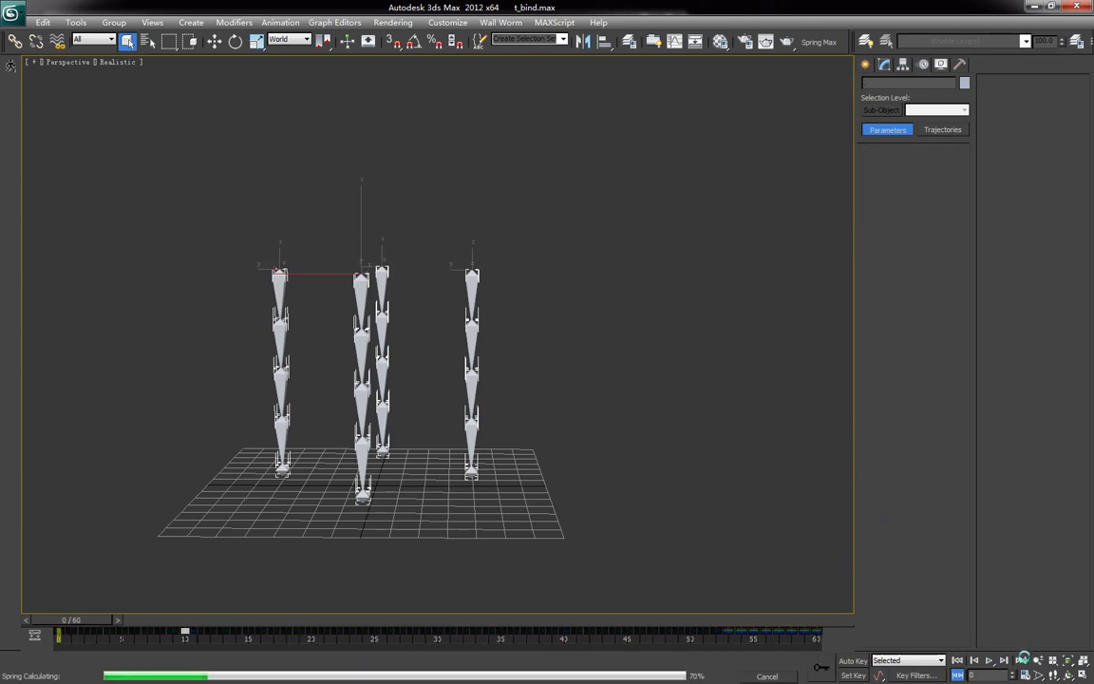
Play the Spring 0.7 animation, scrub to frame 43 to examine the unconnected chains from several angles, and return to frame 0.
{"action": "left_click", "coordinate": [991, 661]}
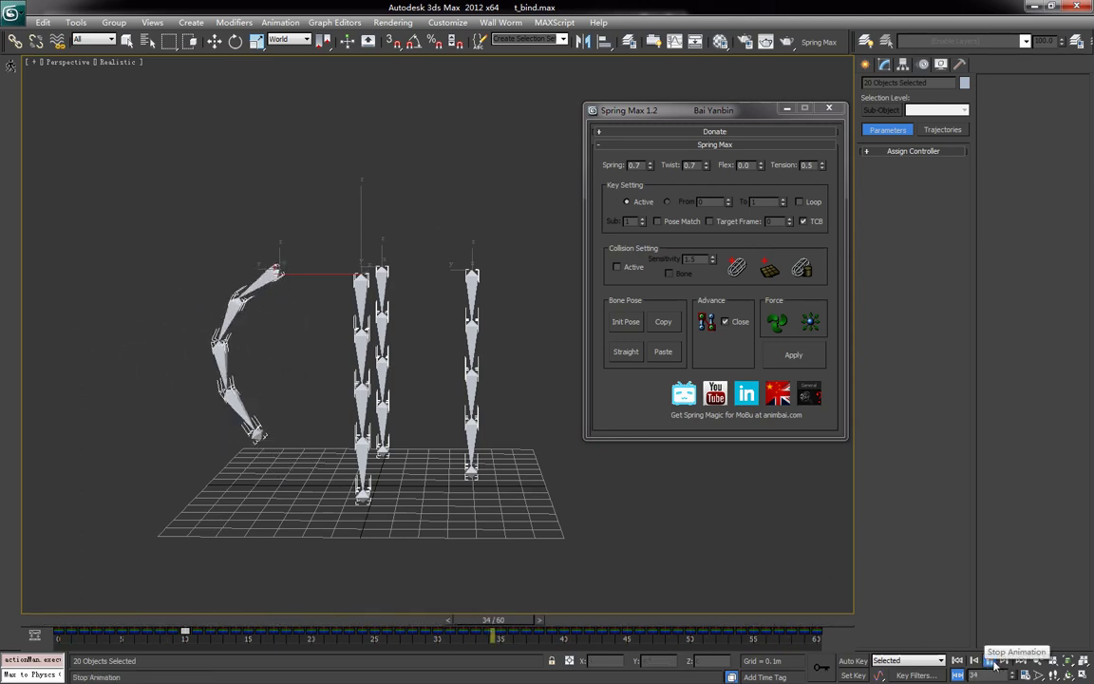
{"action": "left_click", "coordinate": [993, 662]}
{"action": "left_click", "coordinate": [625, 558]}
{"action": "left_click_drag", "start_coordinate": [106, 621], "coordinate": [598, 648]}
{"action": "middle_click_drag", "start_coordinate": [313, 354], "coordinate": [353, 304], "text": "alt"}
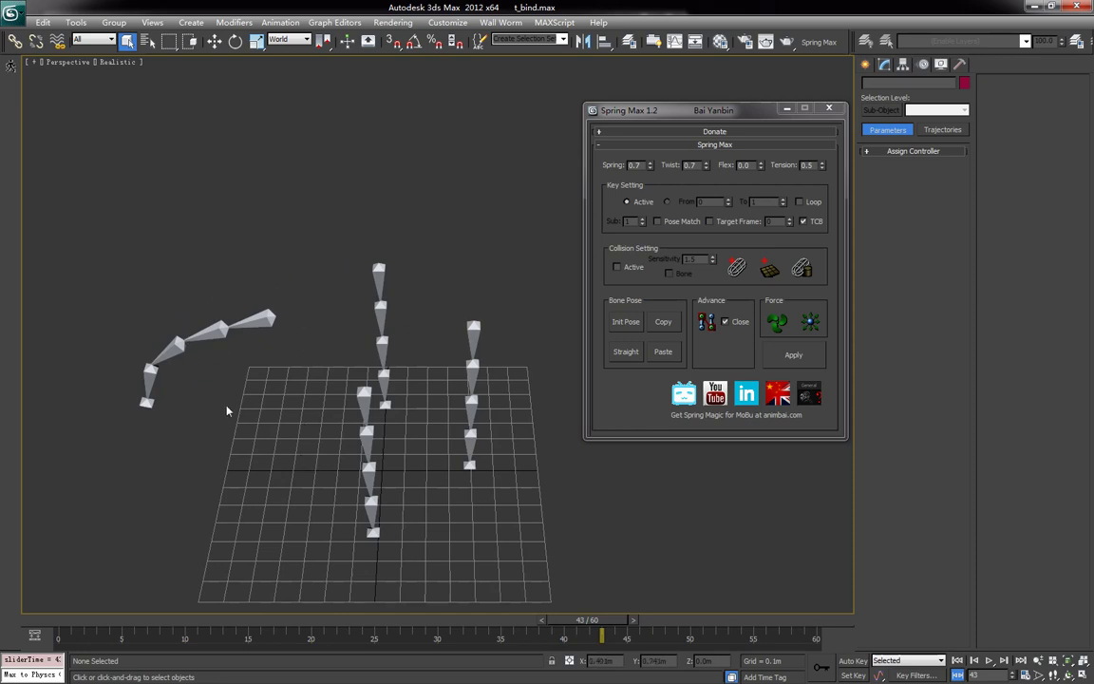
{"action": "middle_click_drag", "start_coordinate": [476, 475], "coordinate": [476, 415], "text": "alt"}
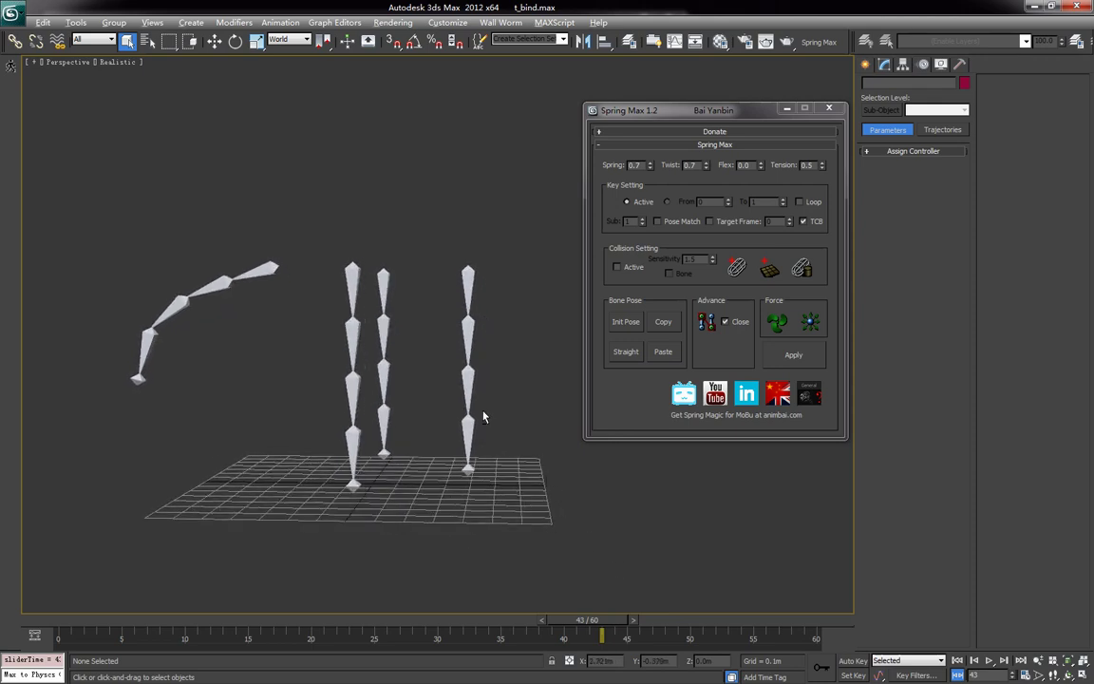
{"action": "middle_click_drag", "start_coordinate": [482, 416], "coordinate": [491, 427], "text": "alt"}
{"action": "left_click_drag", "start_coordinate": [621, 626], "coordinate": [267, 613]}
{"action": "middle_click_drag", "start_coordinate": [476, 462], "coordinate": [462, 454], "text": "alt"}
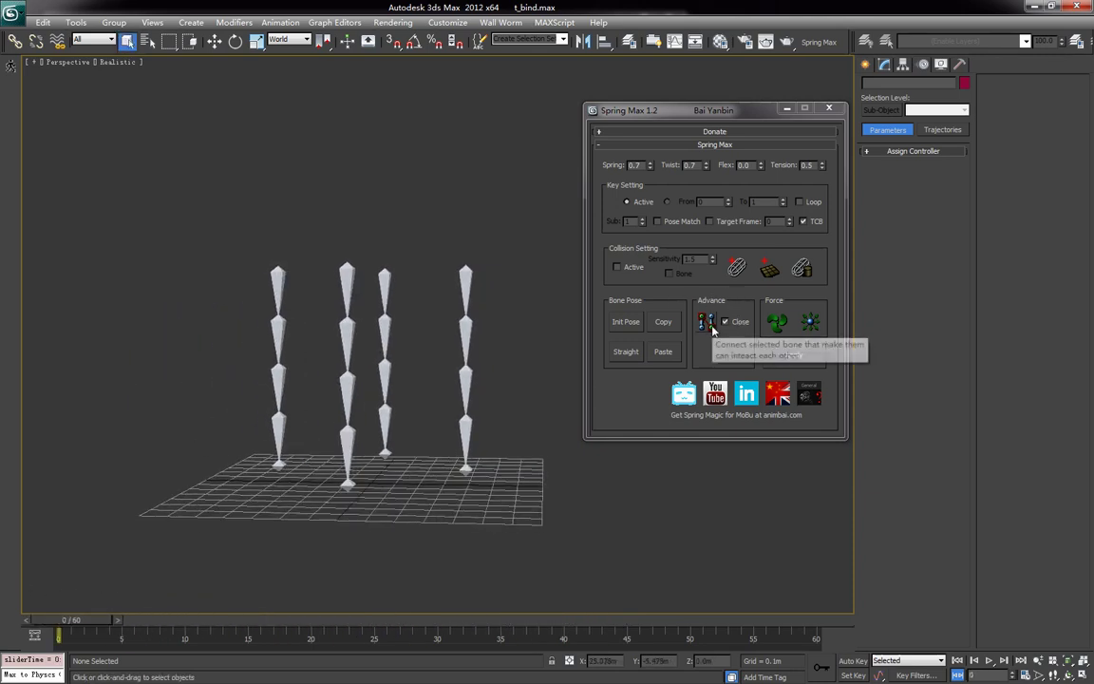
Select the second bone of each of the four chains and connect them in a closed loop.
{"action": "middle_click_drag", "start_coordinate": [369, 408], "coordinate": [411, 390], "text": "alt"}
{"action": "scroll", "coordinate": [245, 395], "scroll_direction": "up", "scroll_amount": 3}
{"action": "left_click", "coordinate": [201, 345]}
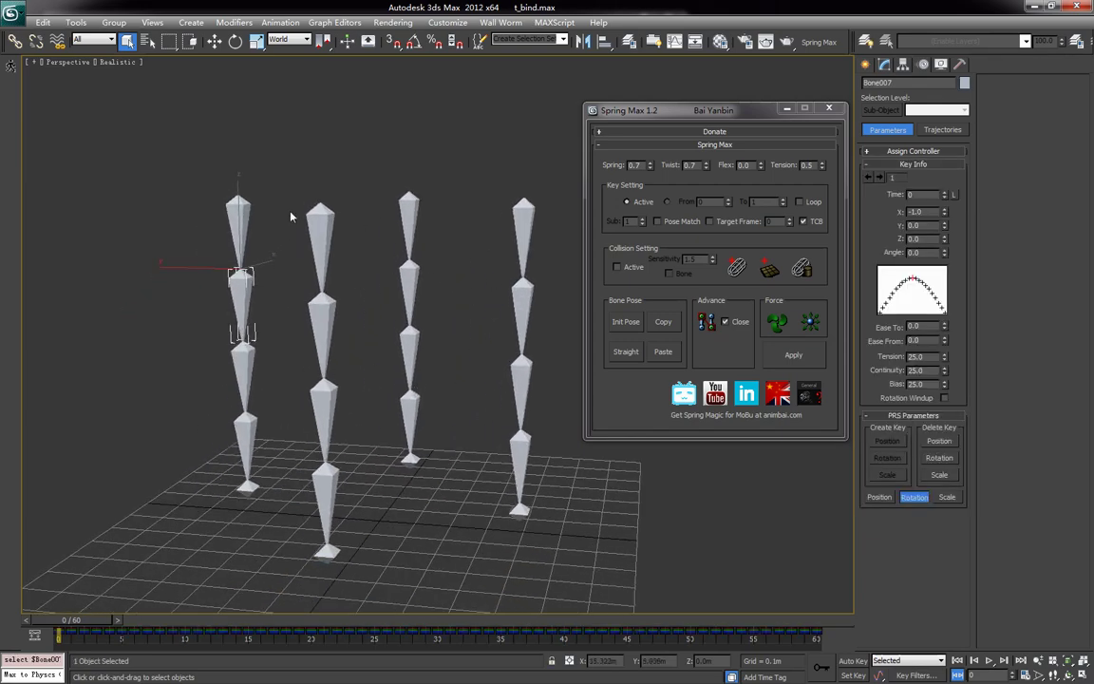
{"action": "middle_click_drag", "start_coordinate": [504, 325], "coordinate": [306, 325], "text": "alt"}
{"action": "left_click", "coordinate": [311, 339], "text": "ctrl"}
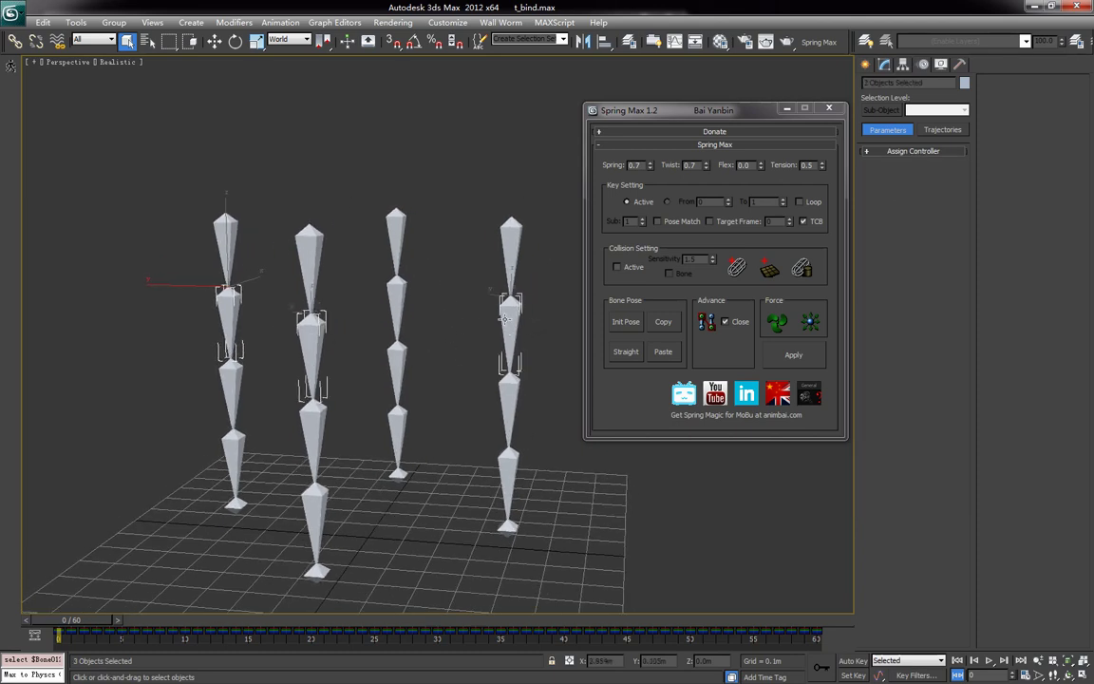
{"action": "left_click", "coordinate": [707, 323]}
Select the third bone of each of the four chains and connect them in a closed loop.
{"action": "middle_click_drag", "start_coordinate": [437, 388], "coordinate": [452, 391], "text": "alt"}
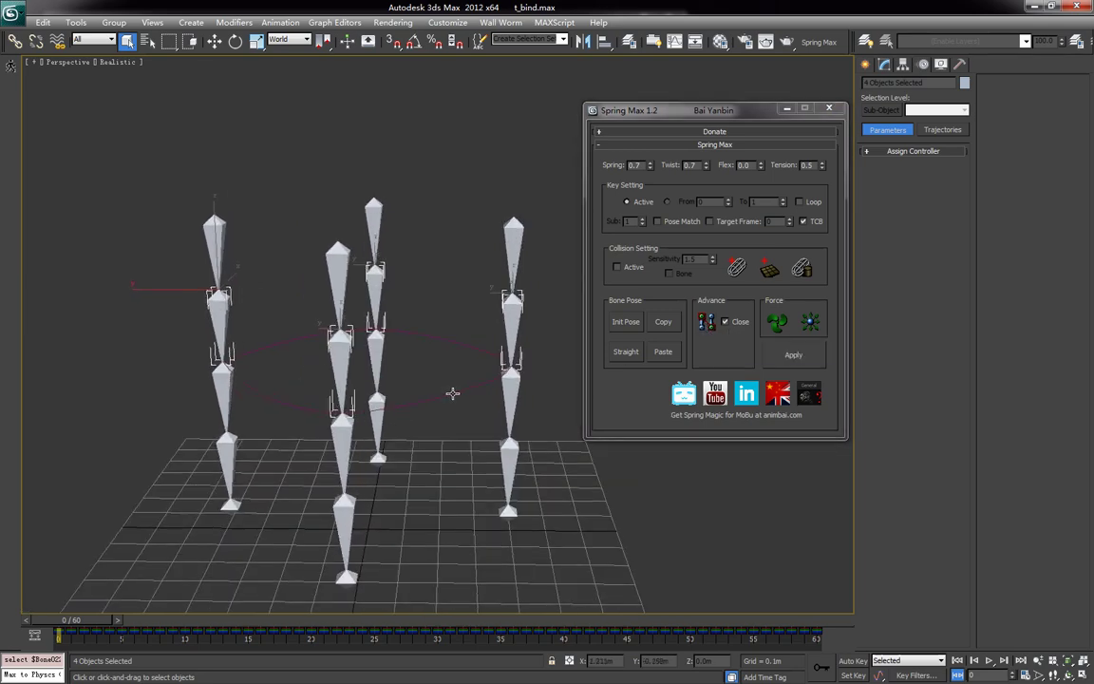
{"action": "left_click_drag", "start_coordinate": [297, 358], "coordinate": [301, 362]}
{"action": "mouse_move", "coordinate": [394, 398]}
{"action": "middle_mouse_down", "text": "alt"}
{"action": "mouse_move", "coordinate": [404, 401]}
{"action": "mouse_move", "coordinate": [391, 398]}
{"action": "middle_mouse_up", "text": "alt"}
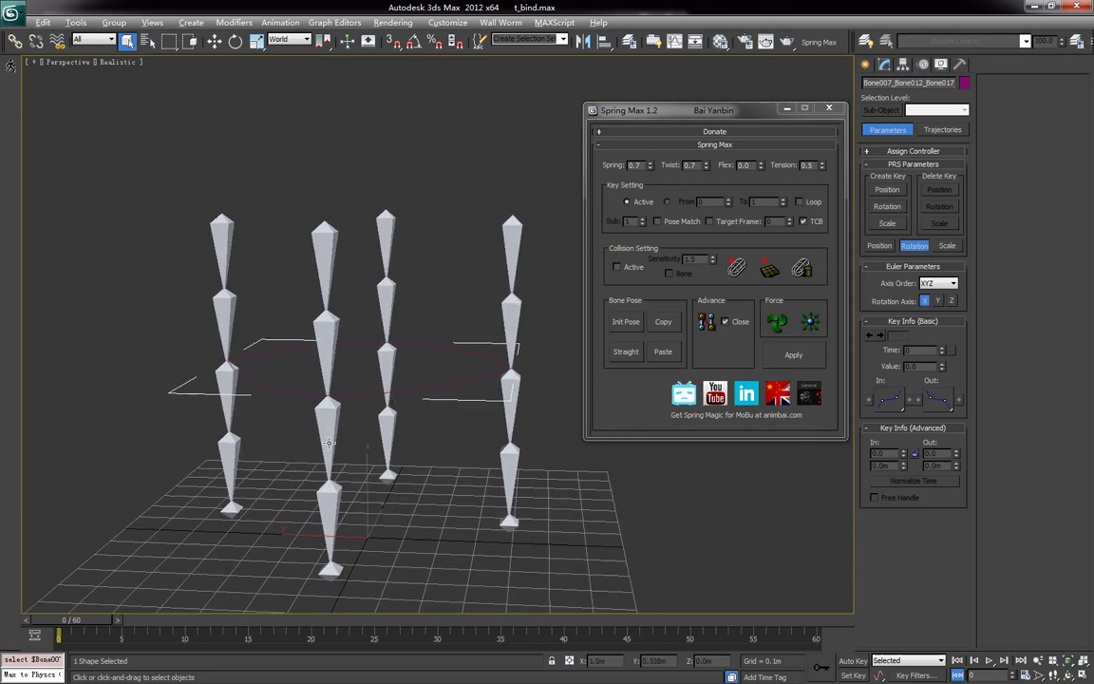
{"action": "middle_click_drag", "start_coordinate": [324, 439], "coordinate": [323, 419], "text": "alt"}
{"action": "mouse_move", "coordinate": [209, 413]}
{"action": "left_mouse_down"}
{"action": "mouse_move", "coordinate": [245, 426]}
{"action": "mouse_move", "coordinate": [340, 428]}
{"action": "left_mouse_up"}
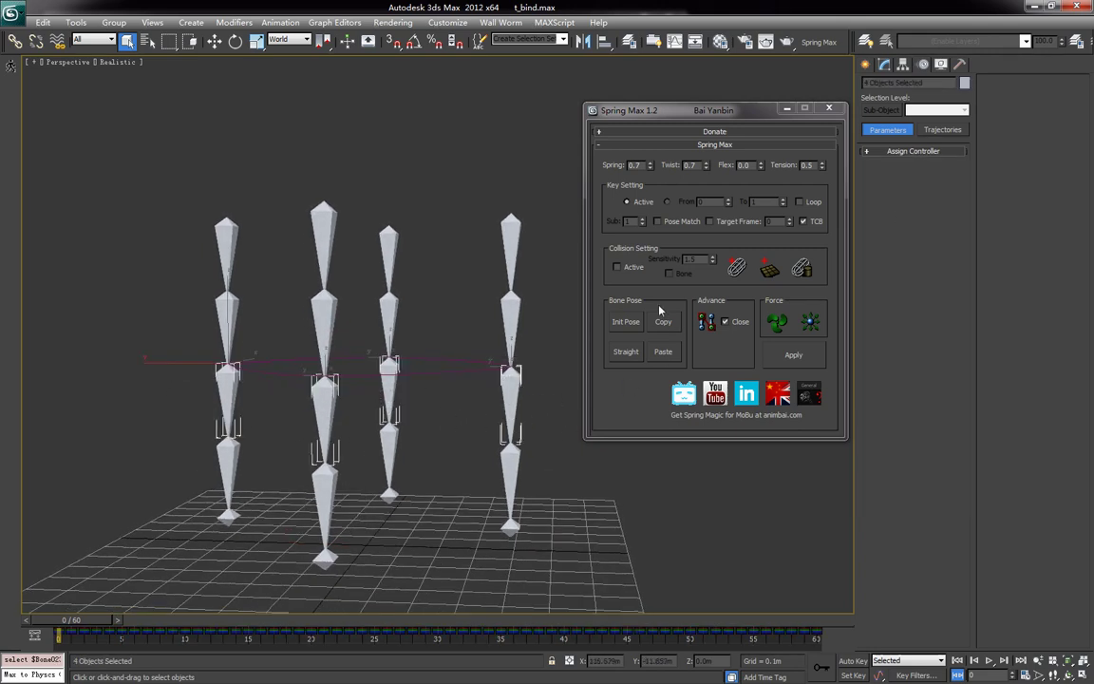
{"action": "left_click", "coordinate": [706, 325]}
Try to connect the fourth bones of the four chains in a loop, and delete the created link shape.
{"action": "middle_click_drag", "start_coordinate": [364, 553], "coordinate": [442, 429]}
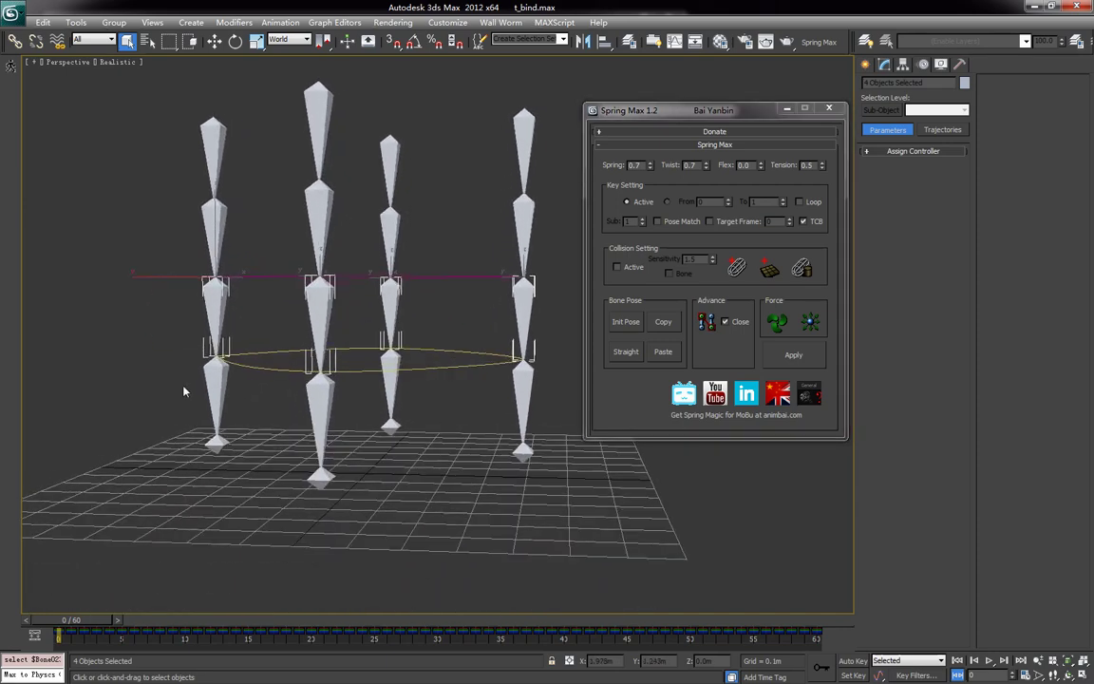
{"action": "left_click_drag", "start_coordinate": [185, 391], "coordinate": [265, 419]}
{"action": "middle_click_drag", "start_coordinate": [342, 419], "coordinate": [335, 424], "text": "alt"}
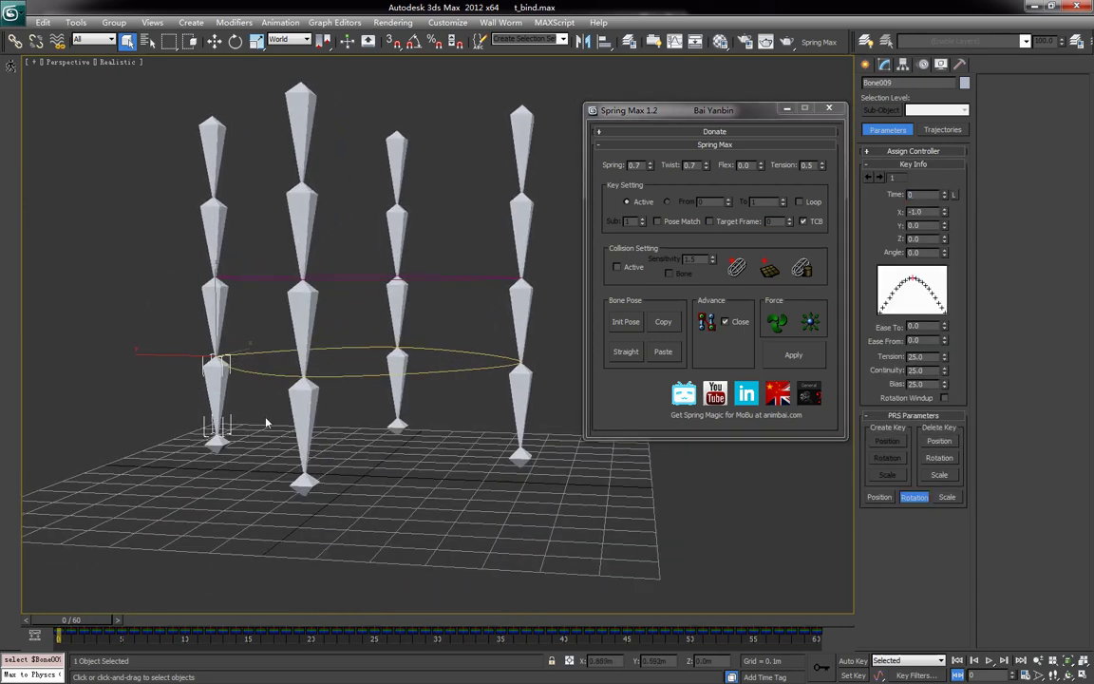
{"action": "left_click", "coordinate": [304, 427], "text": "ctrl"}
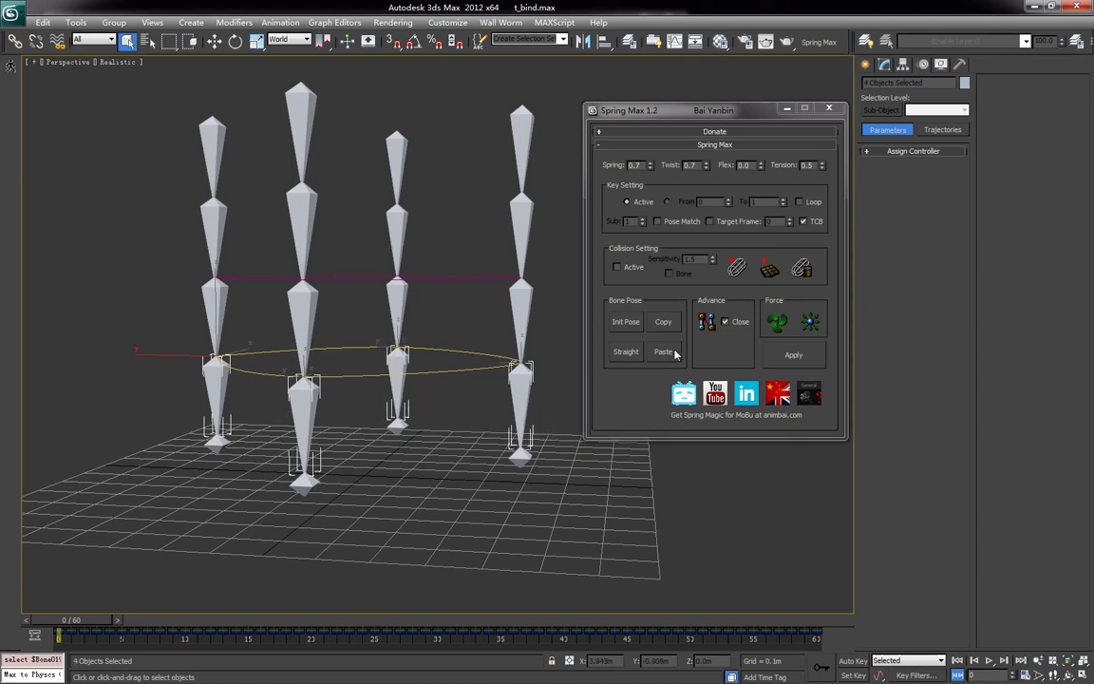
{"action": "left_click", "coordinate": [707, 322]}
{"action": "mouse_move", "coordinate": [385, 422]}
{"action": "middle_mouse_down", "text": "alt"}
{"action": "mouse_move", "coordinate": [364, 484]}
{"action": "mouse_move", "coordinate": [376, 440]}
{"action": "mouse_move", "coordinate": [391, 440]}
{"action": "middle_mouse_up", "text": "alt"}
{"action": "left_click", "coordinate": [372, 444]}
{"action": "key", "text": "Delete"}
Reselect the fourth bone of each of the four chains and connect them in a closed loop.
{"action": "left_click_drag", "start_coordinate": [201, 401], "coordinate": [389, 444]}
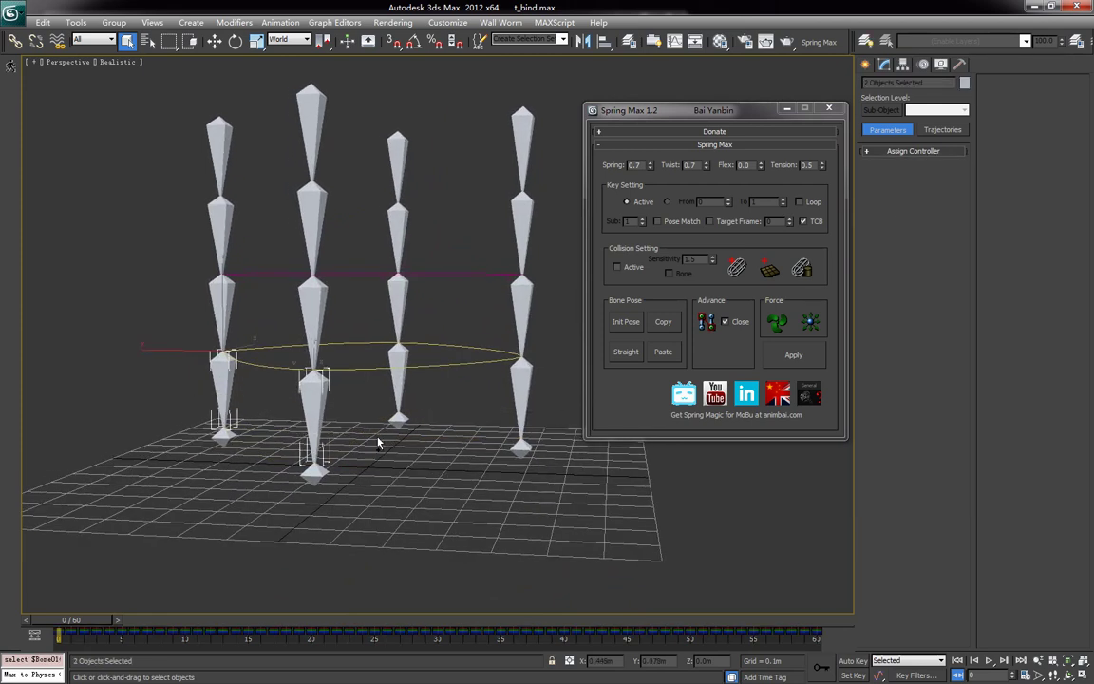
{"action": "left_click", "coordinate": [708, 323]}
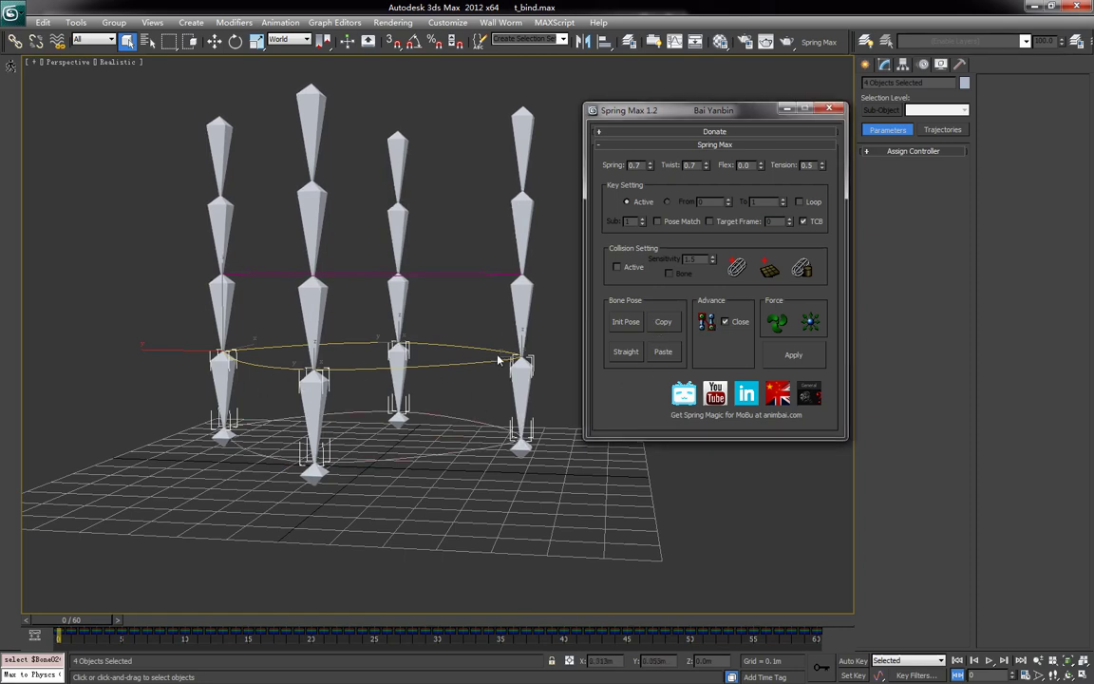
{"action": "middle_click_drag", "start_coordinate": [501, 349], "coordinate": [447, 384], "text": "alt"}
{"action": "middle_click_drag", "start_coordinate": [335, 441], "coordinate": [384, 461], "text": "alt"}
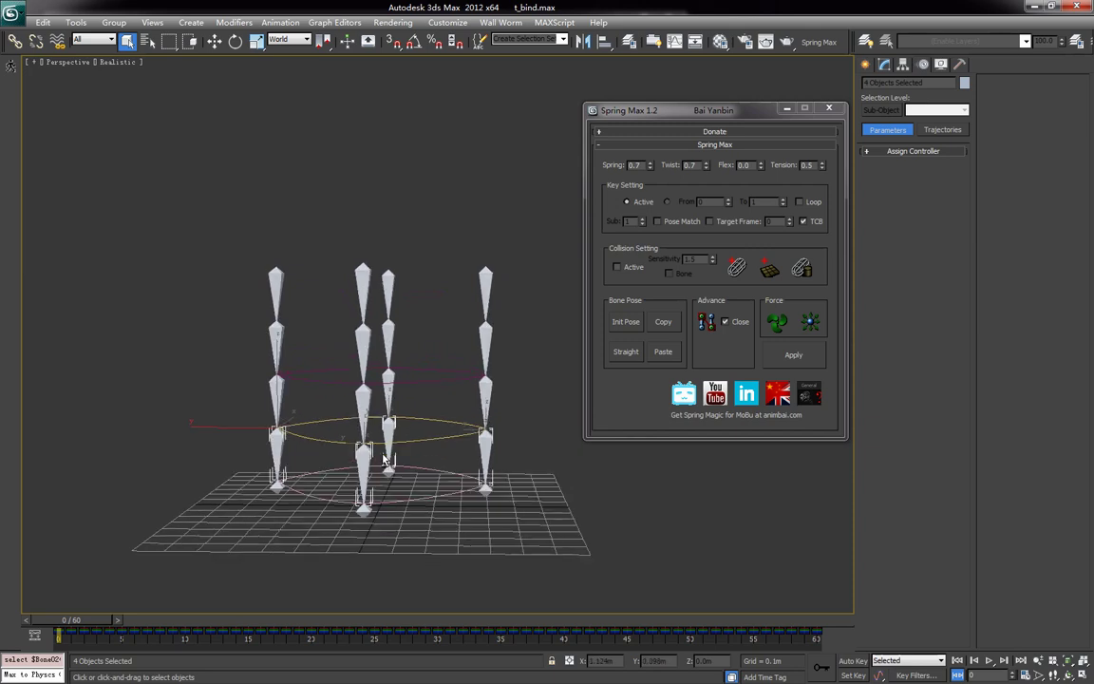
Select the four root bones with all their child bones and apply Spring Max with Spring 0.7 to the connected chains.
{"action": "left_click_drag", "start_coordinate": [520, 291], "coordinate": [522, 290]}
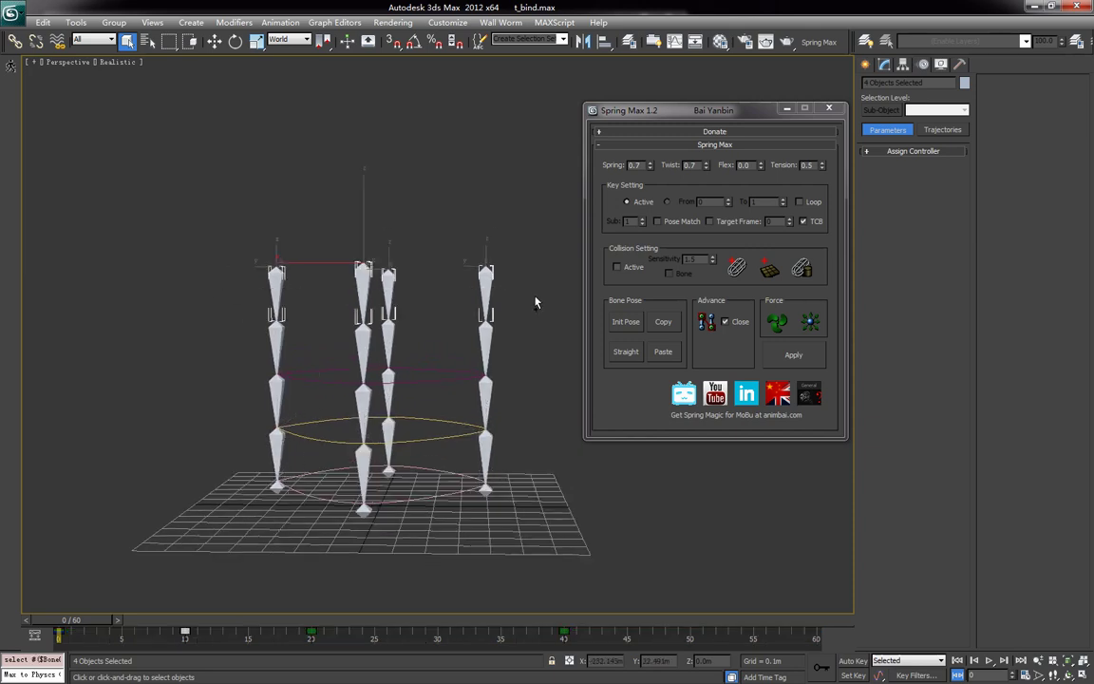
{"action": "left_click", "coordinate": [794, 355]}
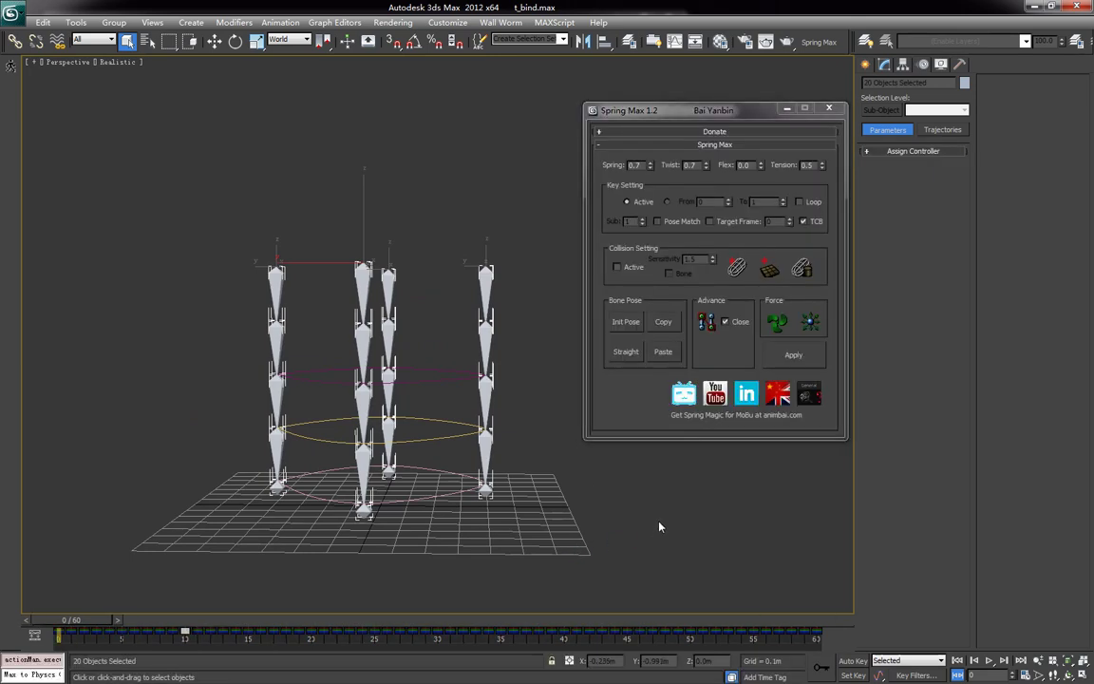
{"action": "left_click", "coordinate": [660, 526]}
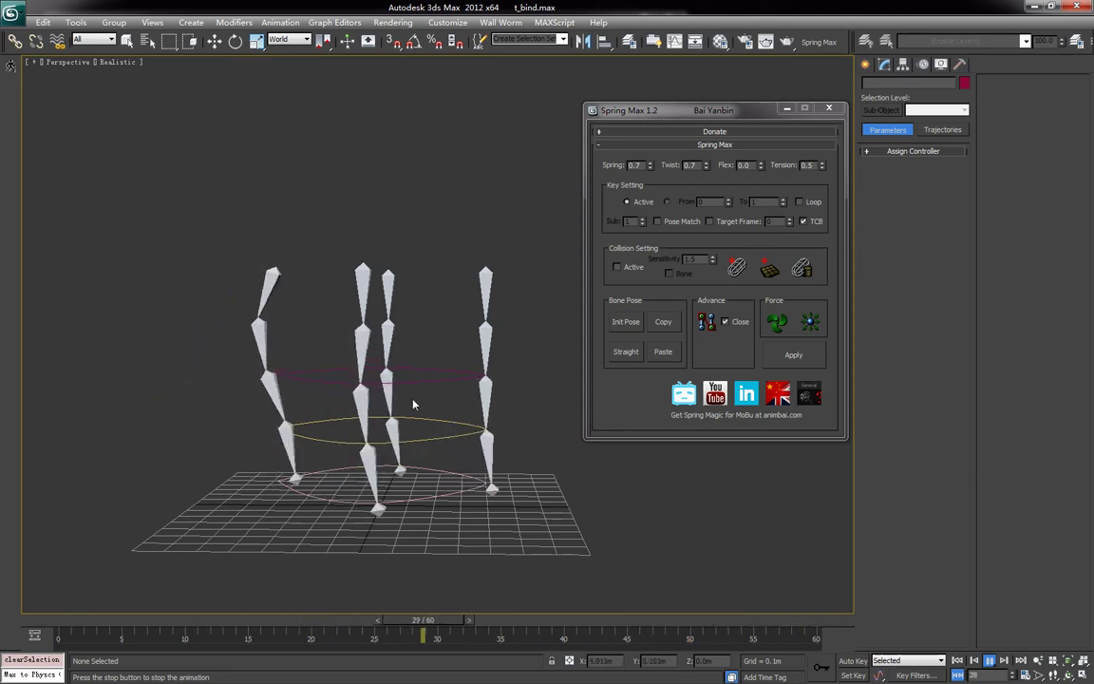
Examine the connected chains' playing animation from several angles, stop the playback and inspect individual frames.
{"action": "middle_click_drag", "start_coordinate": [338, 396], "coordinate": [382, 412], "text": "alt"}
{"action": "middle_click_drag", "start_coordinate": [387, 466], "coordinate": [369, 469], "text": "alt"}
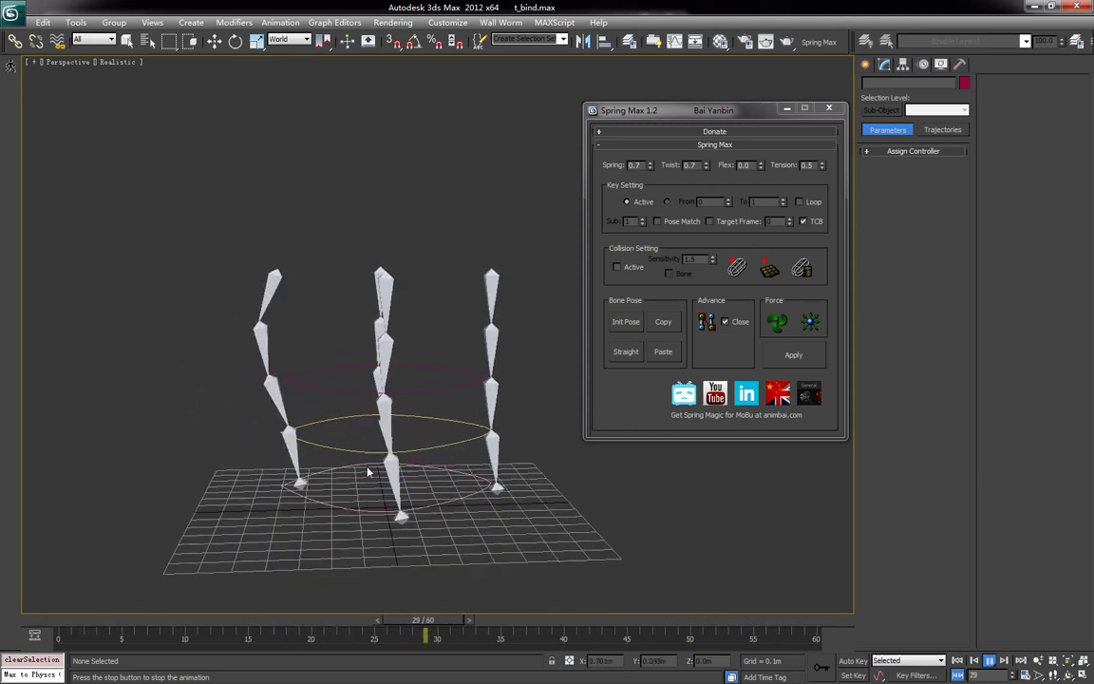
{"action": "middle_click_drag", "start_coordinate": [503, 447], "coordinate": [401, 378], "text": "alt"}
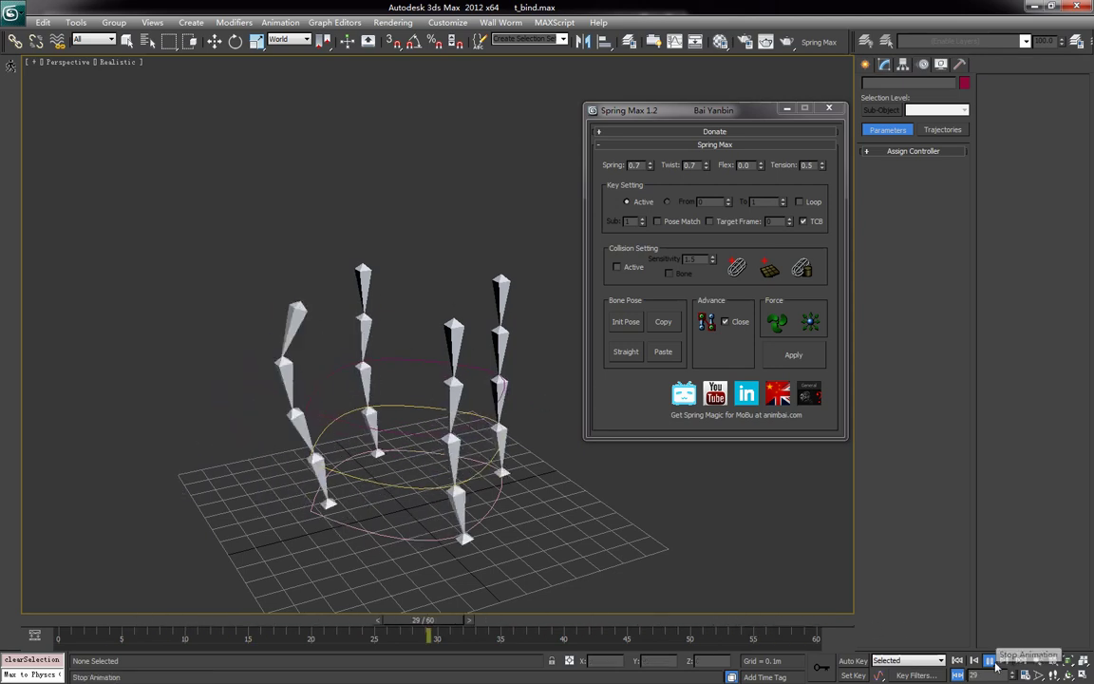
{"action": "key", "text": "slash"}
{"action": "middle_click_drag", "start_coordinate": [594, 486], "coordinate": [566, 509], "text": "alt"}
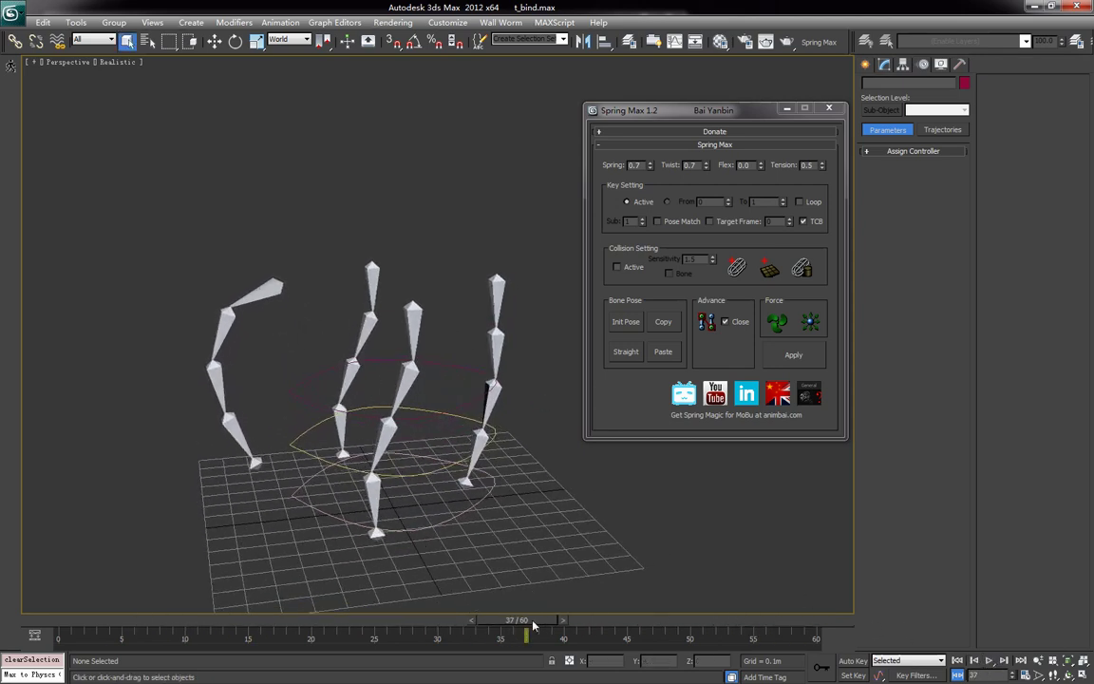
Return to frame 0, add a Spring Max collision body and enlarge the capsule to about 0.176 m radius and 0.55 m height.
{"action": "left_click_drag", "start_coordinate": [534, 625], "coordinate": [121, 596]}
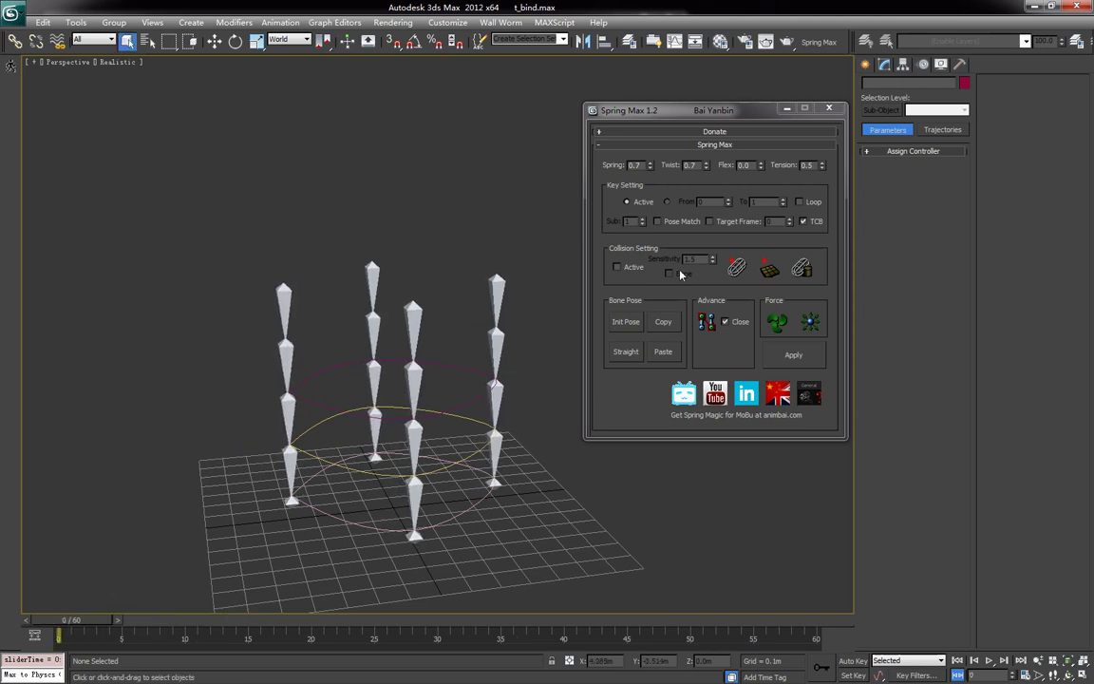
{"action": "middle_click_drag", "start_coordinate": [533, 543], "coordinate": [521, 490], "text": "alt"}
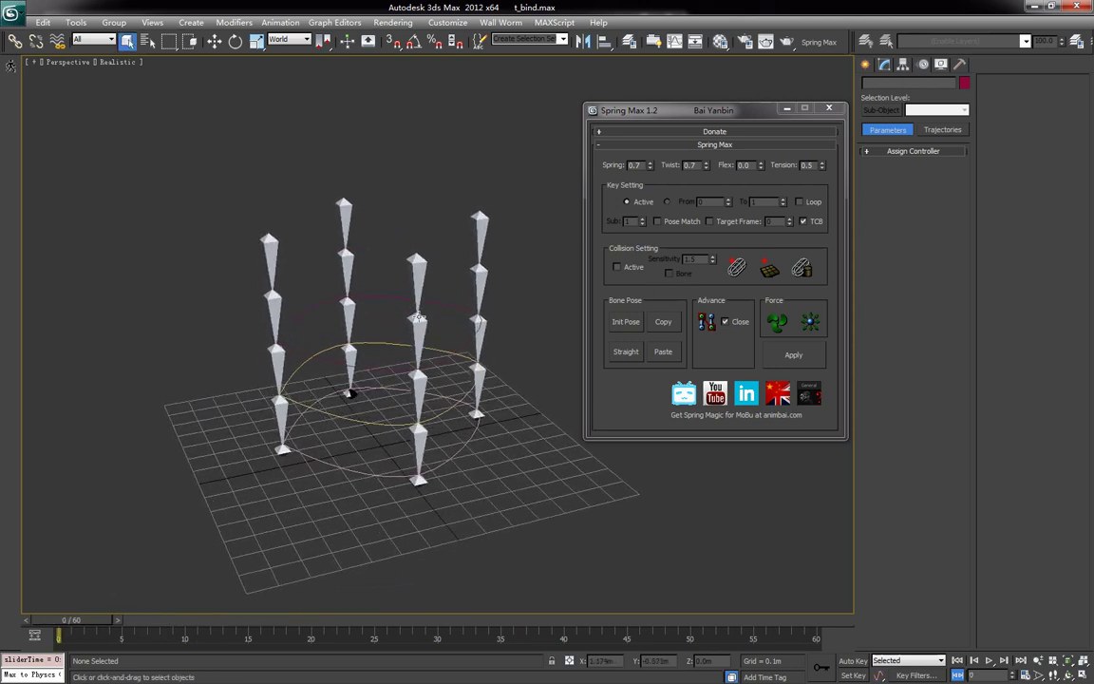
{"action": "left_click", "coordinate": [769, 271]}
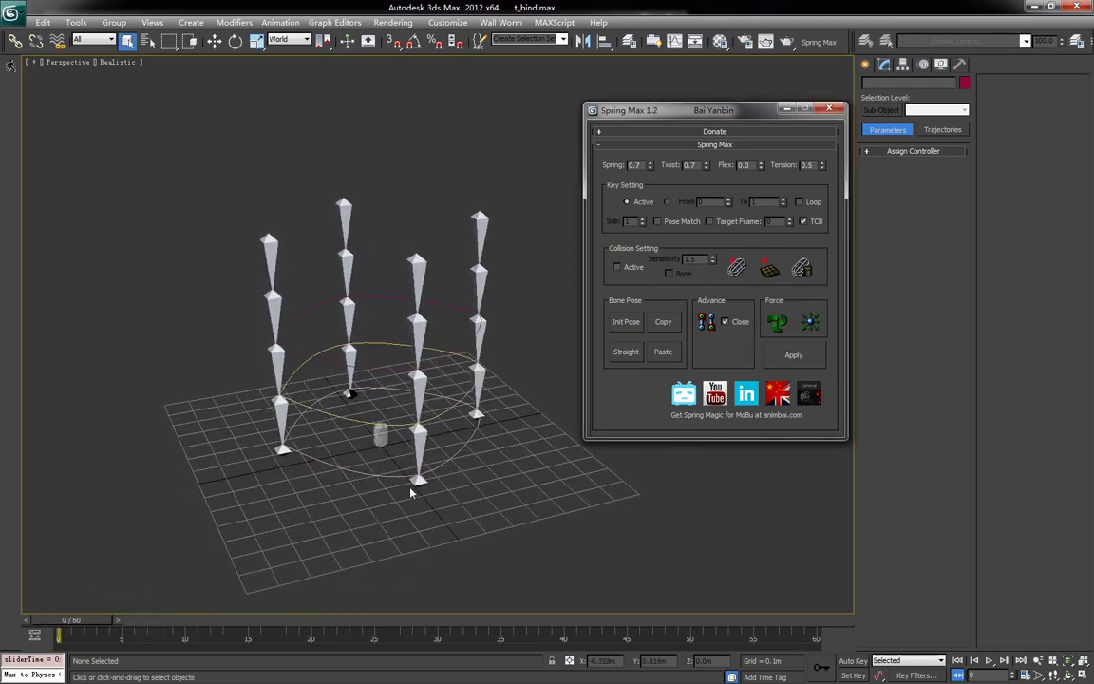
{"action": "left_click", "coordinate": [380, 437]}
{"action": "left_click", "coordinate": [884, 65]}
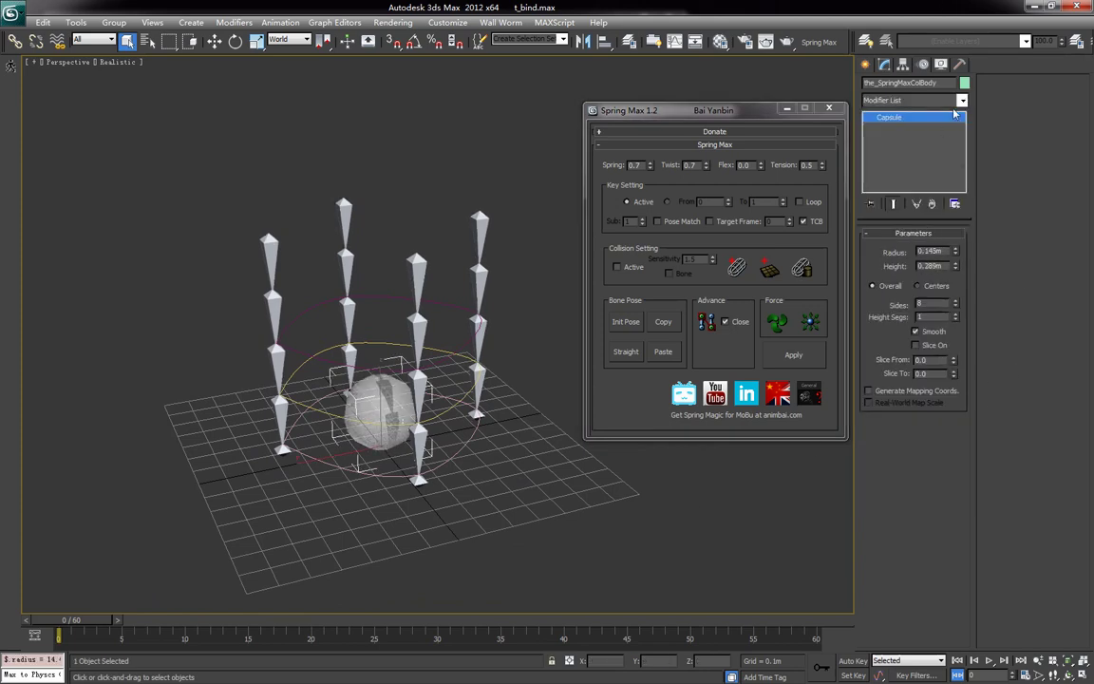
{"action": "mouse_move", "coordinate": [954, 254]}
{"action": "left_mouse_down"}
{"action": "mouse_move", "coordinate": [955, 221]}
{"action": "mouse_move", "coordinate": [955, 242]}
{"action": "left_mouse_up"}
Move the capsule collision body off the centre of the grid so that it sits between two chains near their lower bones.
{"action": "middle_click_drag", "start_coordinate": [393, 433], "coordinate": [403, 484], "text": "alt"}
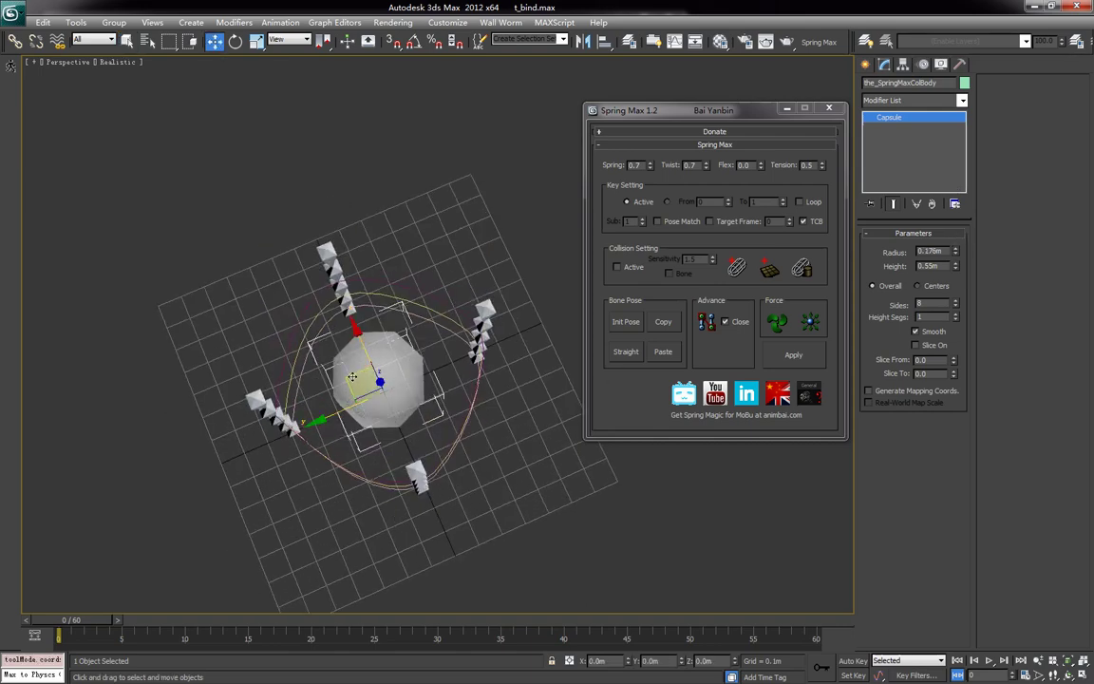
{"action": "left_click_drag", "start_coordinate": [351, 377], "coordinate": [350, 535]}
{"action": "middle_click_drag", "start_coordinate": [362, 542], "coordinate": [346, 532], "text": "alt"}
{"action": "key", "text": "w"}
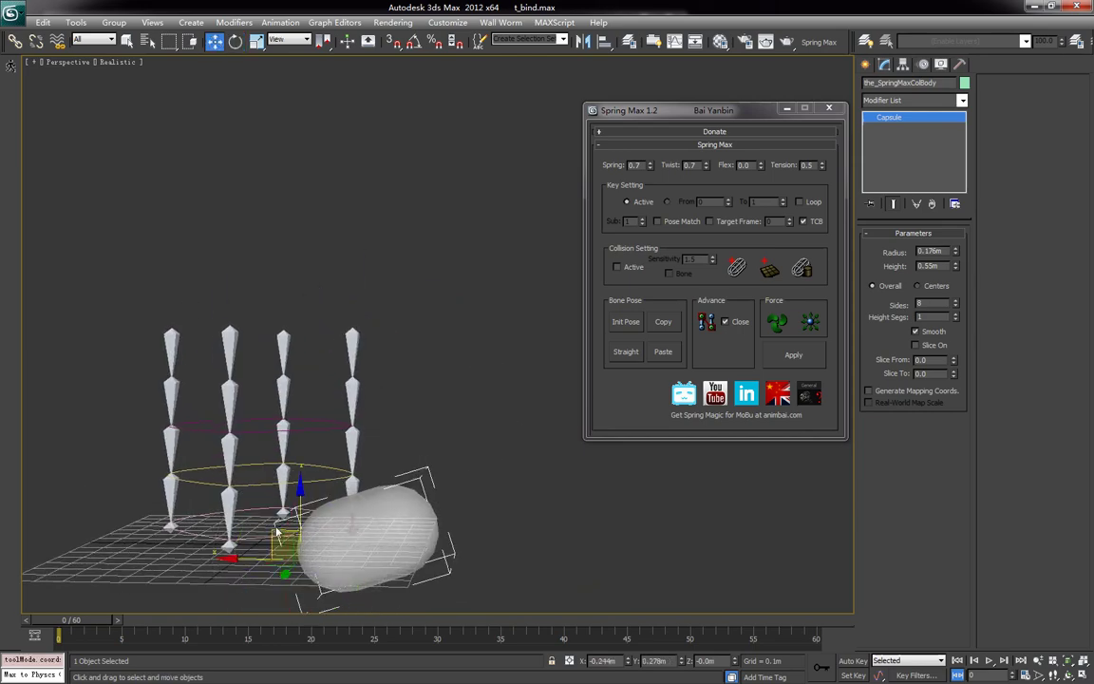
{"action": "left_click_drag", "start_coordinate": [275, 529], "coordinate": [253, 483]}
{"action": "middle_click_drag", "start_coordinate": [456, 540], "coordinate": [268, 526], "text": "alt"}
{"action": "left_click_drag", "start_coordinate": [281, 514], "coordinate": [296, 514]}
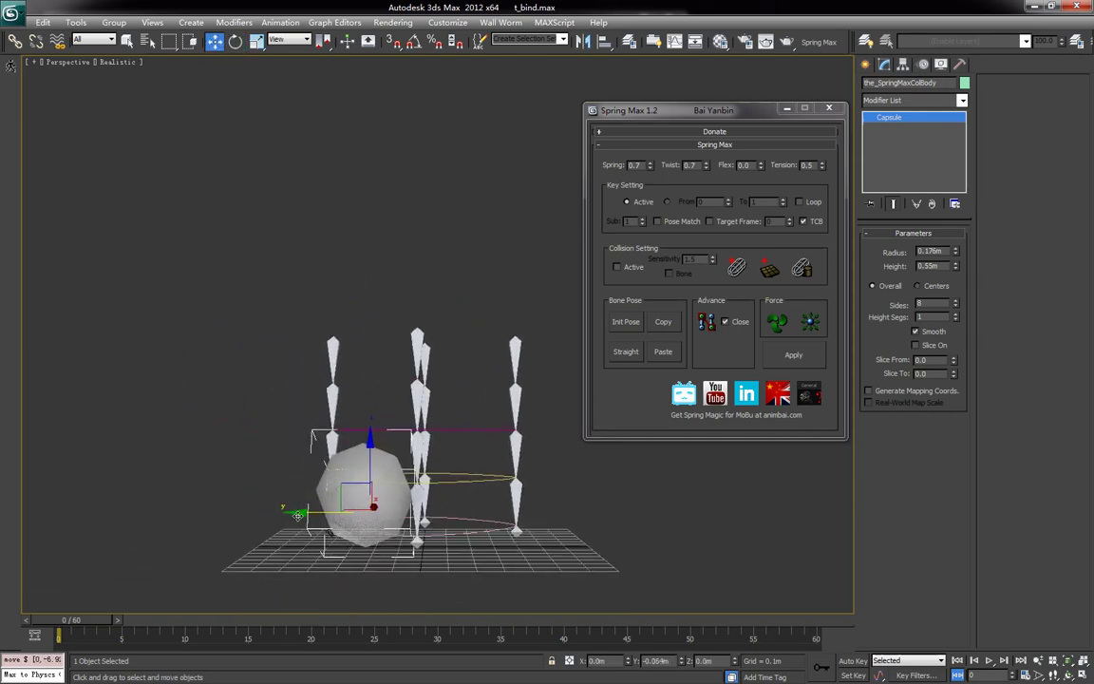
{"action": "middle_click_drag", "start_coordinate": [295, 514], "coordinate": [487, 565], "text": "alt"}
{"action": "left_click", "coordinate": [486, 565]}
Scrub the animation to frames 31 and 40 and examine from several angles how the chains move relative to the collision body.
{"action": "left_click_drag", "start_coordinate": [76, 623], "coordinate": [457, 649]}
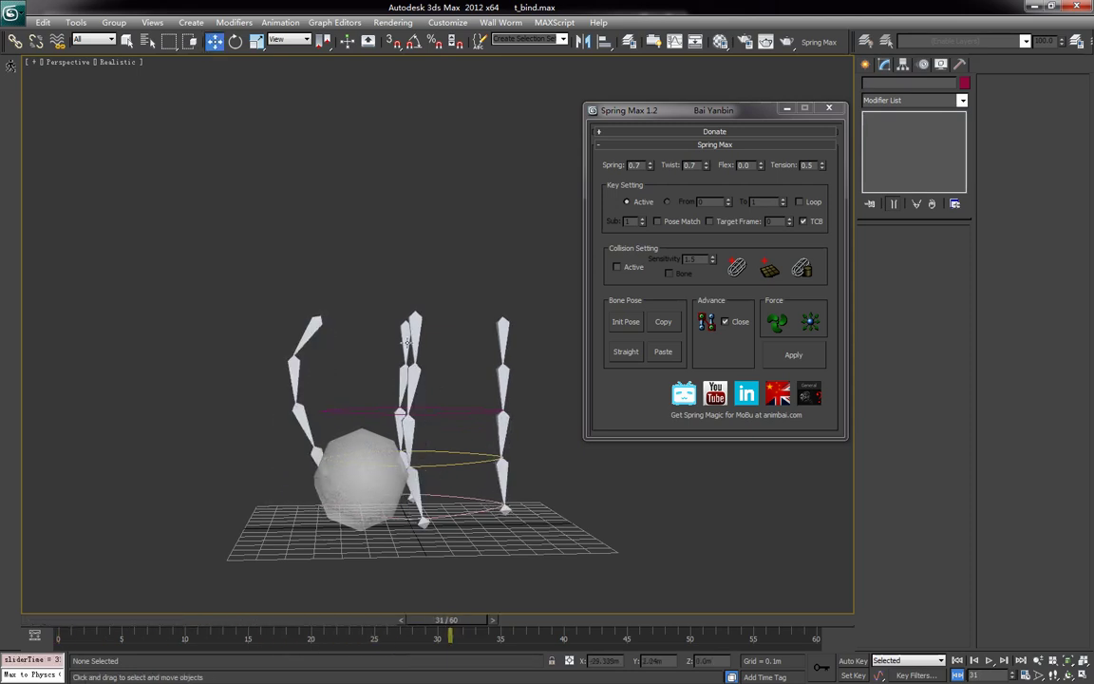
{"action": "middle_click_drag", "start_coordinate": [414, 345], "coordinate": [451, 350], "text": "alt"}
{"action": "middle_click_drag", "start_coordinate": [368, 364], "coordinate": [361, 455], "text": "alt"}
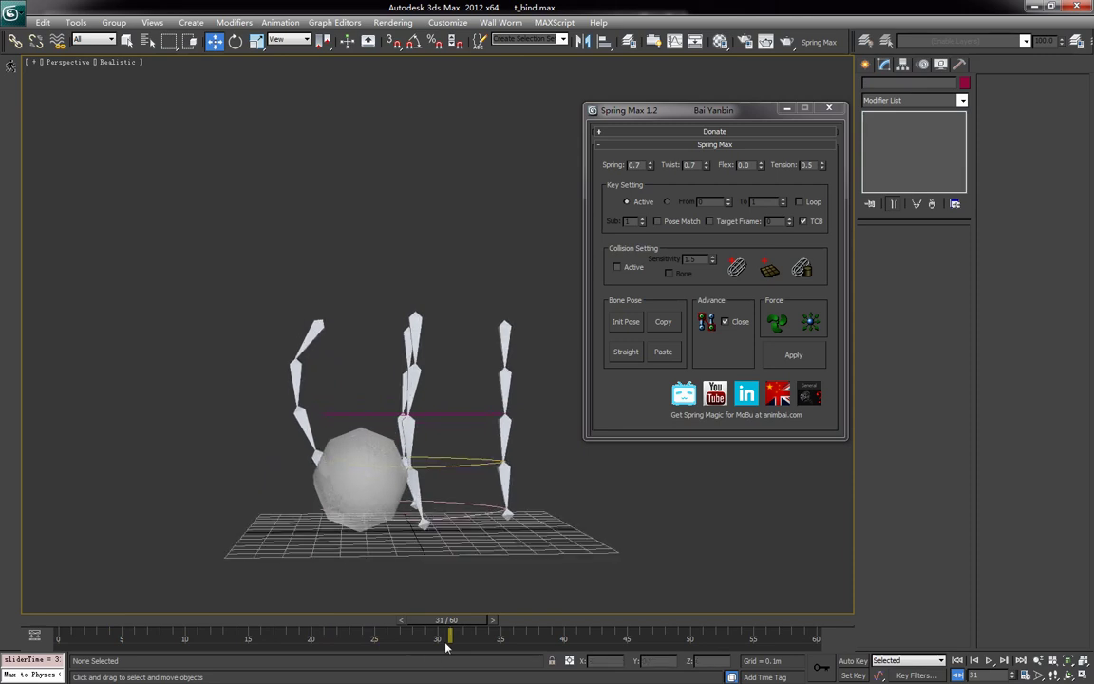
{"action": "left_click_drag", "start_coordinate": [464, 625], "coordinate": [570, 631]}
{"action": "middle_click_drag", "start_coordinate": [498, 505], "coordinate": [375, 417], "text": "alt"}
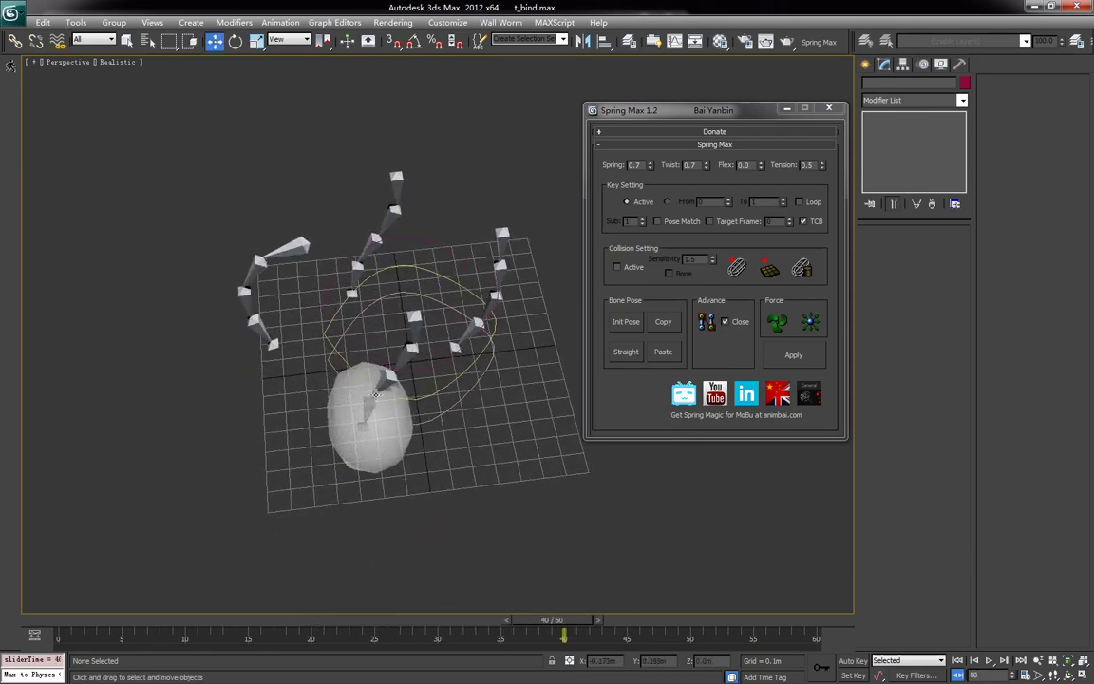
{"action": "middle_click_drag", "start_coordinate": [410, 351], "coordinate": [375, 446], "text": "alt"}
Return to frame 0, select all bones of the four chains, activate collision and apply Spring Max.
{"action": "left_click_drag", "start_coordinate": [565, 620], "coordinate": [69, 608]}
{"action": "key", "text": "ctrl+Page_Down"}
{"action": "middle_click_drag", "start_coordinate": [539, 515], "coordinate": [528, 547]}
{"action": "left_click", "coordinate": [617, 268]}
{"action": "left_click", "coordinate": [810, 360]}
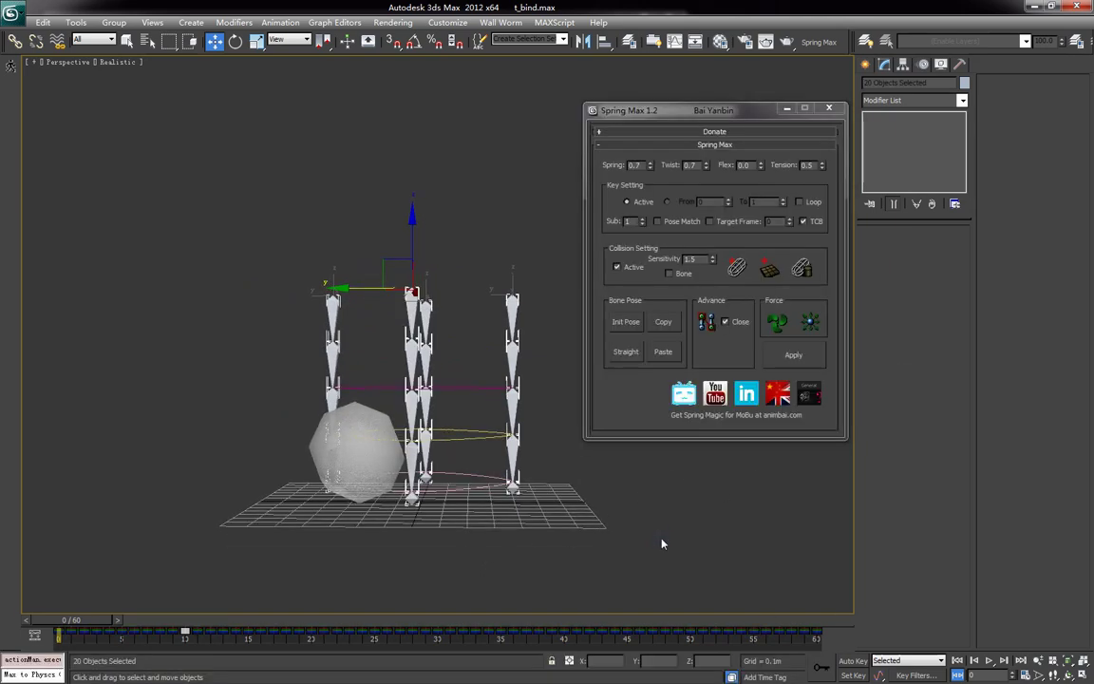
Play the animation, examine the chains' collision with the capsule from several angles, and go back to the first frame.
{"action": "left_click", "coordinate": [662, 540]}
{"action": "middle_click_drag", "start_coordinate": [561, 508], "coordinate": [579, 521], "text": "alt"}
{"action": "left_click", "coordinate": [988, 661]}
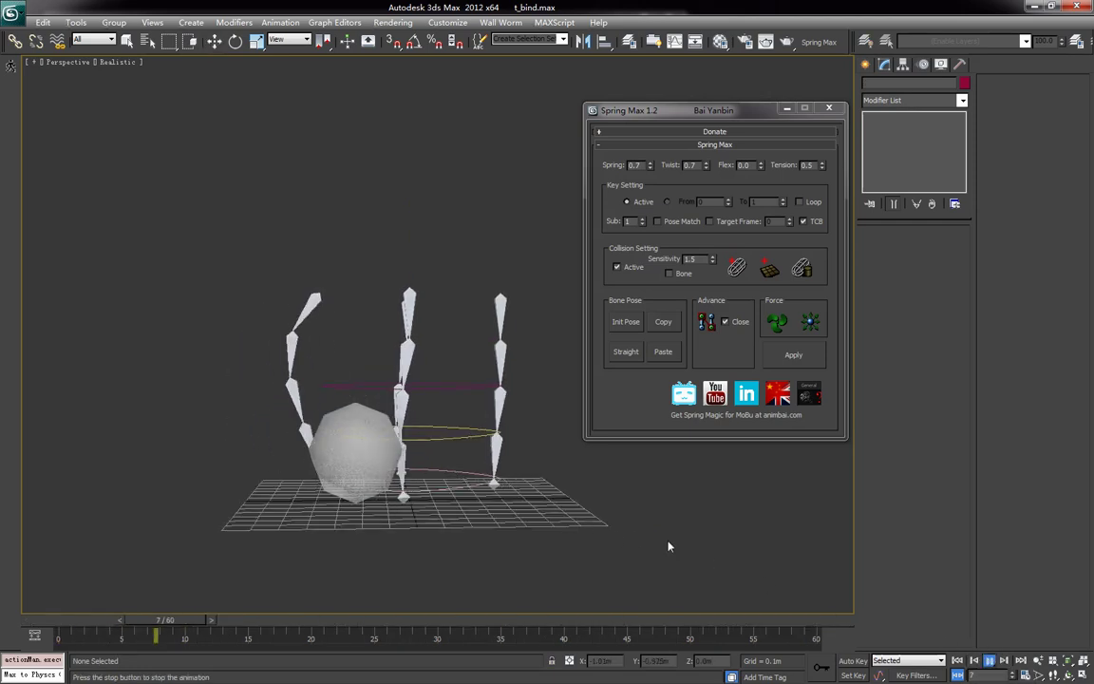
{"action": "middle_click_drag", "start_coordinate": [536, 516], "coordinate": [520, 542], "text": "alt"}
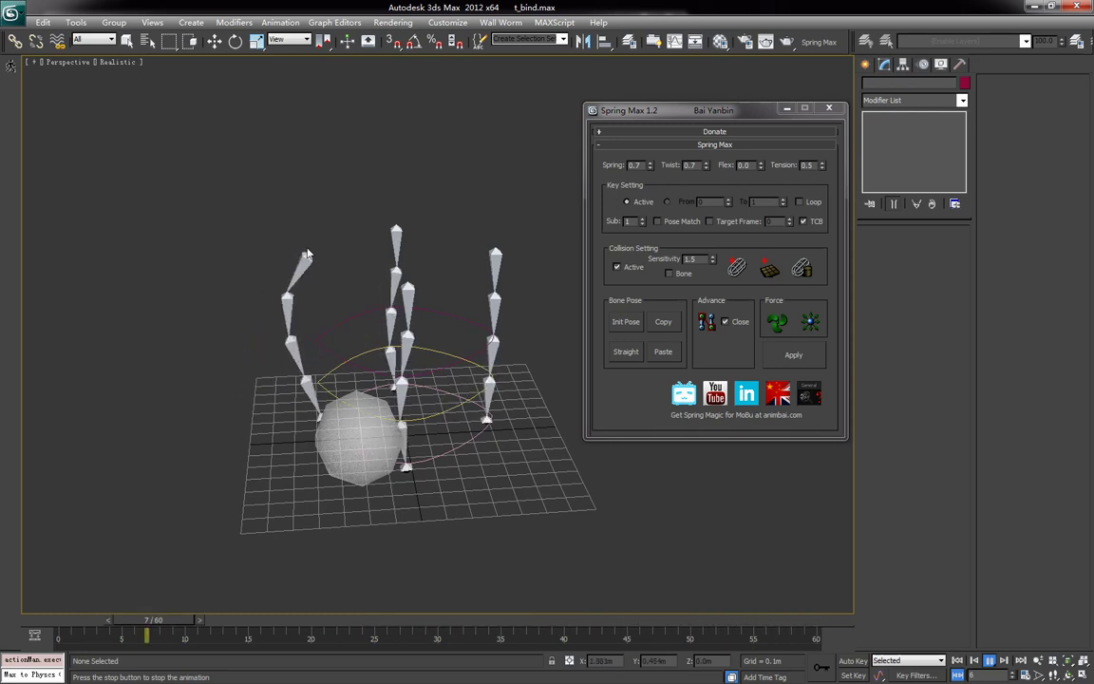
{"action": "middle_click_drag", "start_coordinate": [373, 428], "coordinate": [388, 397], "text": "alt"}
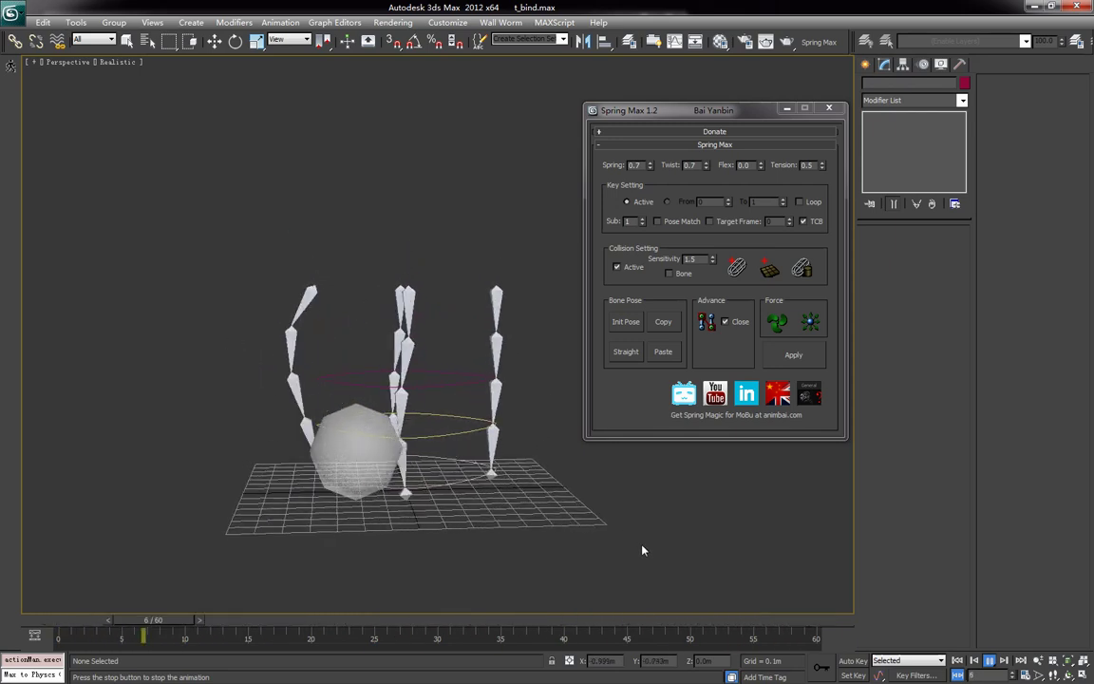
{"action": "left_click", "coordinate": [989, 660]}
{"action": "left_click", "coordinate": [957, 660]}
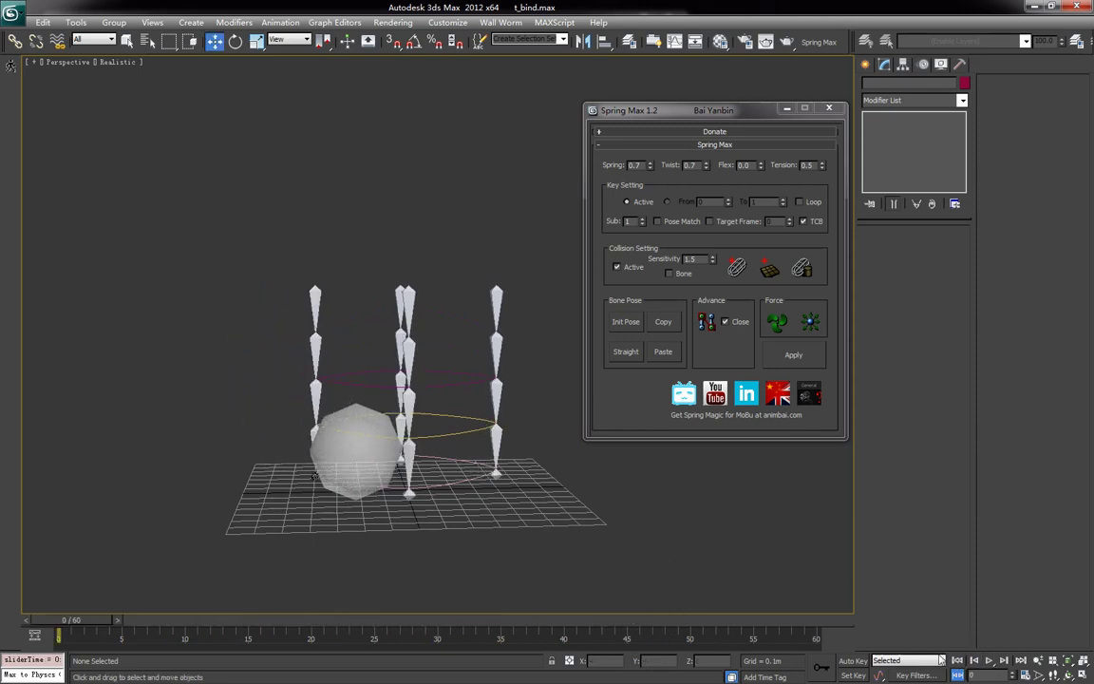
Select the child bones of the four chains, delete their animation keys and scrub the timeline to check the result.
{"action": "middle_click_drag", "start_coordinate": [425, 438], "coordinate": [381, 416], "text": "alt"}
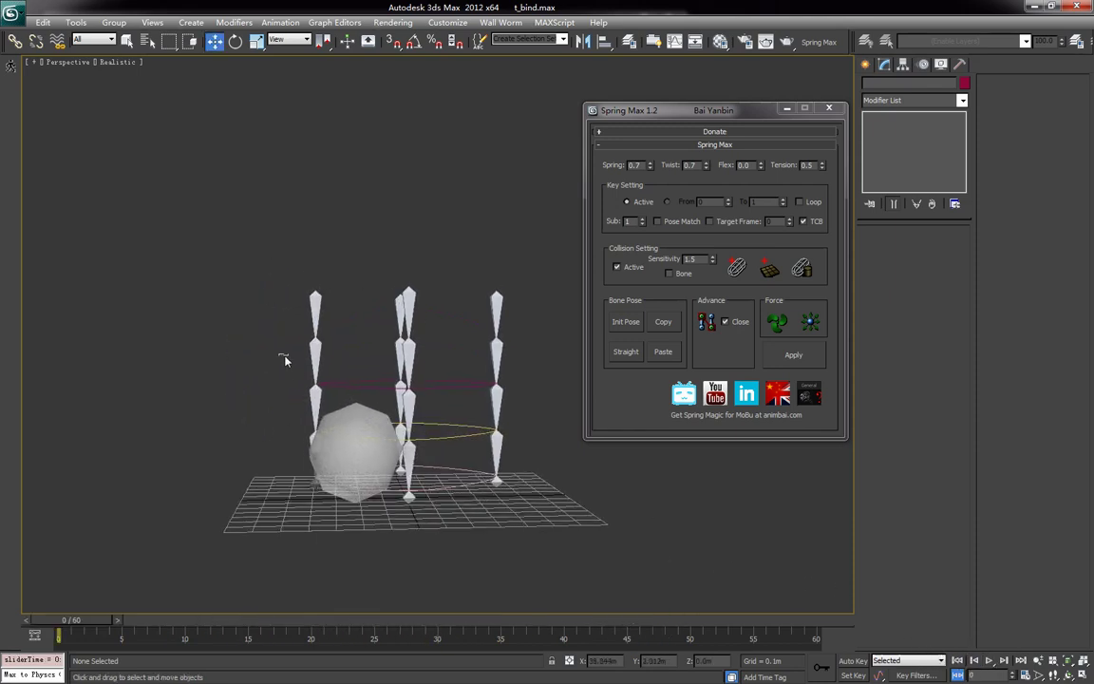
{"action": "left_click_drag", "start_coordinate": [507, 366], "coordinate": [506, 367]}
{"action": "middle_click_drag", "start_coordinate": [501, 532], "coordinate": [497, 522]}
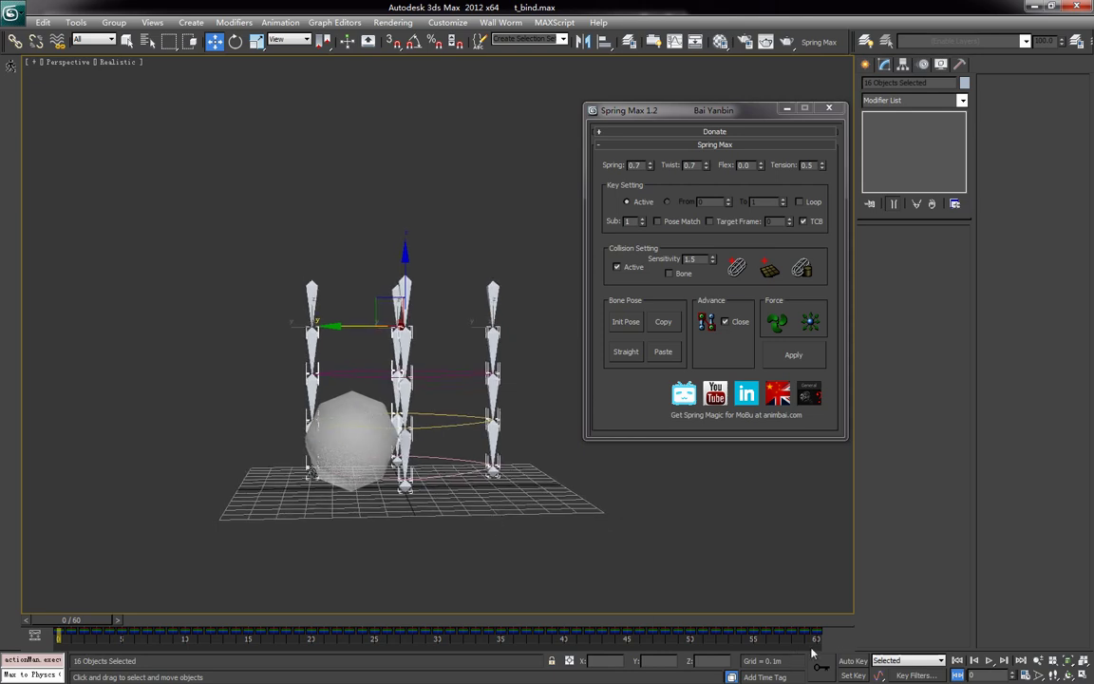
{"action": "key", "text": "Delete"}
{"action": "left_click_drag", "start_coordinate": [67, 639], "coordinate": [223, 635]}
{"action": "left_click_drag", "start_coordinate": [93, 626], "coordinate": [317, 641]}
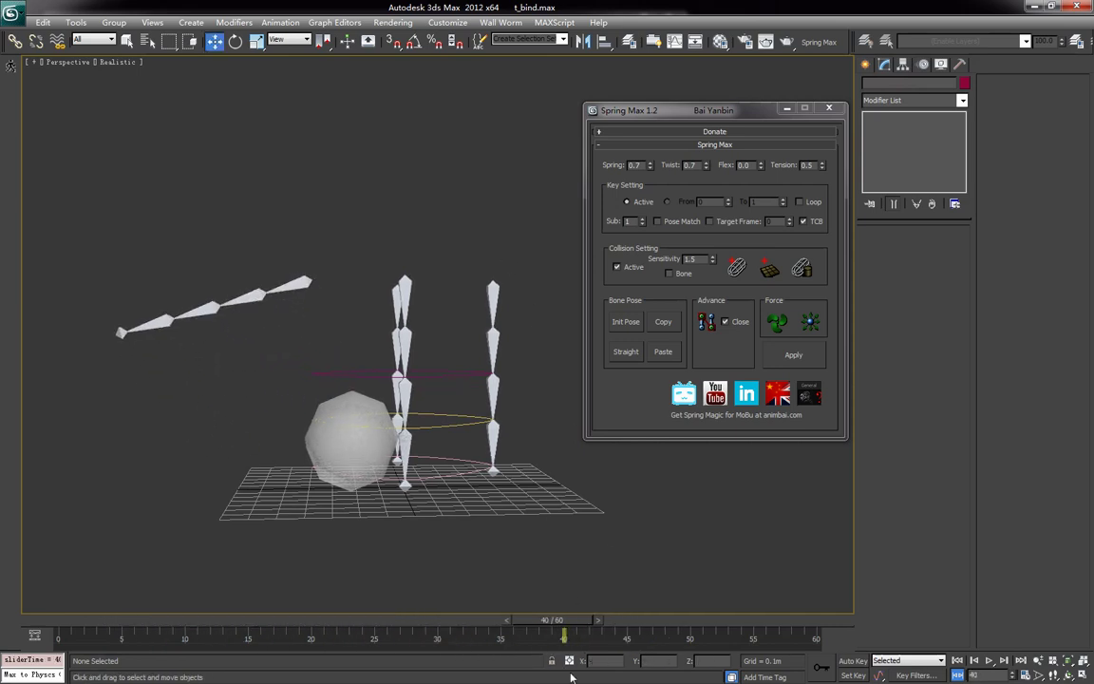
Select the rear chain's root bone and, with Auto Key on, rotate it at frame 50 to swing the chain outwards.
{"action": "middle_click_drag", "start_coordinate": [399, 307], "coordinate": [410, 314], "text": "alt"}
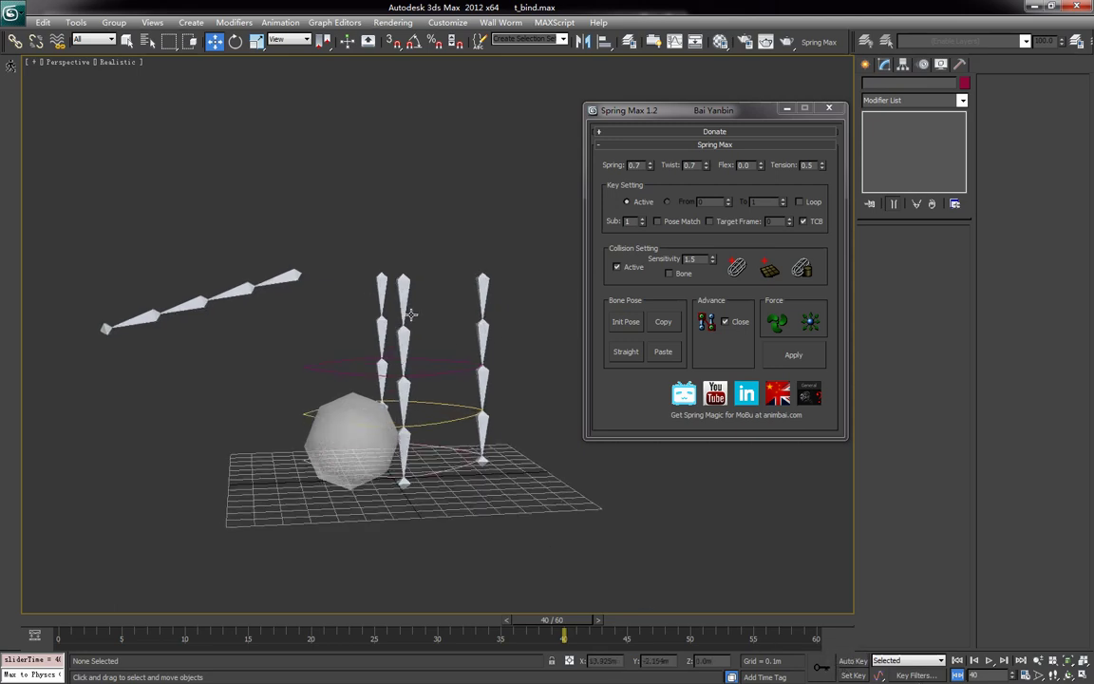
{"action": "left_click", "coordinate": [381, 279]}
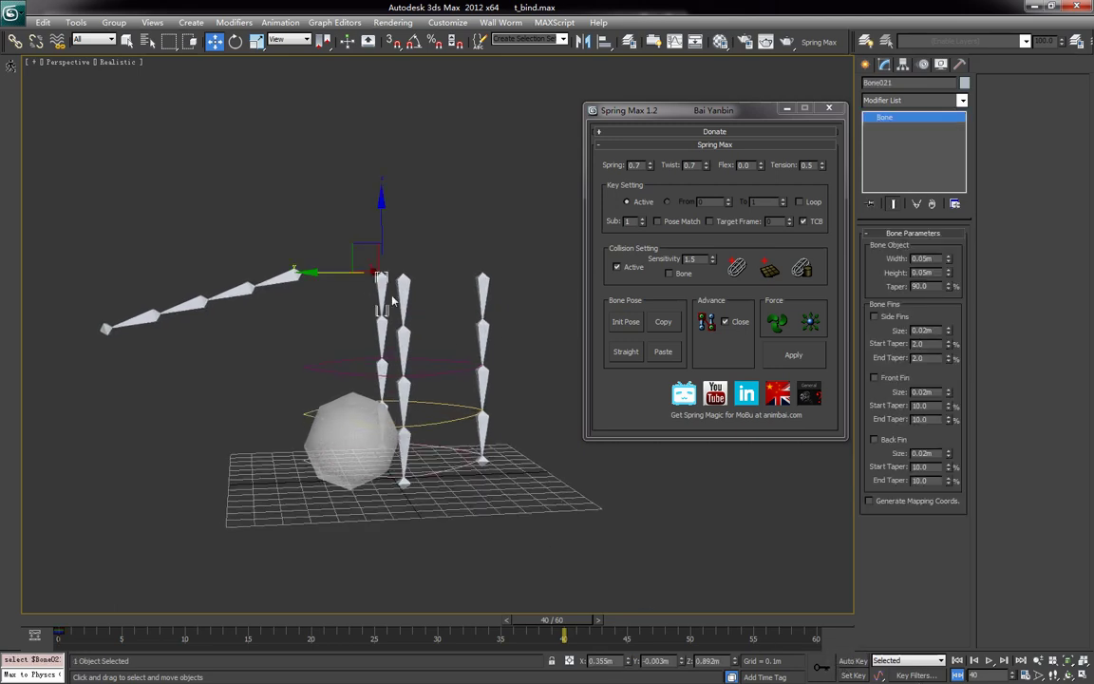
{"action": "left_click", "coordinate": [851, 660]}
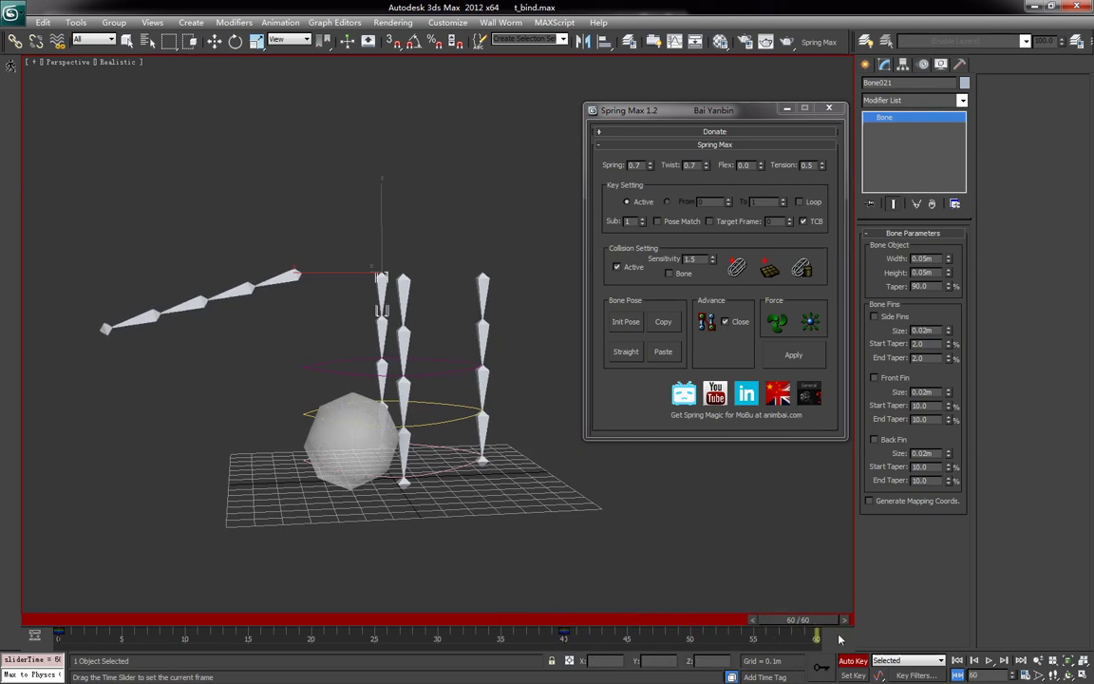
{"action": "key", "text": "w"}
{"action": "middle_click_drag", "start_coordinate": [370, 408], "coordinate": [399, 415], "text": "alt"}
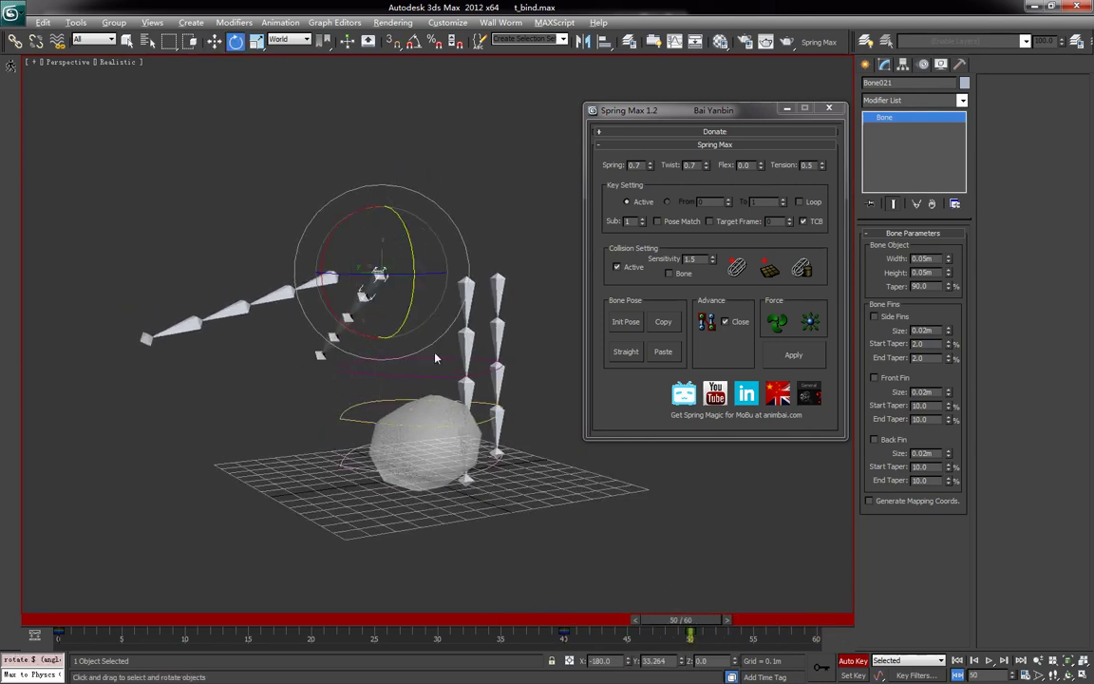
{"action": "middle_click_drag", "start_coordinate": [442, 361], "coordinate": [426, 364], "text": "alt"}
Return to frame 0, select all bones of the four chains and apply Spring Max with Spring 0.7 and collision active.
{"action": "left_click_drag", "start_coordinate": [703, 627], "coordinate": [13, 581]}
{"action": "left_click_drag", "start_coordinate": [222, 229], "coordinate": [297, 256]}
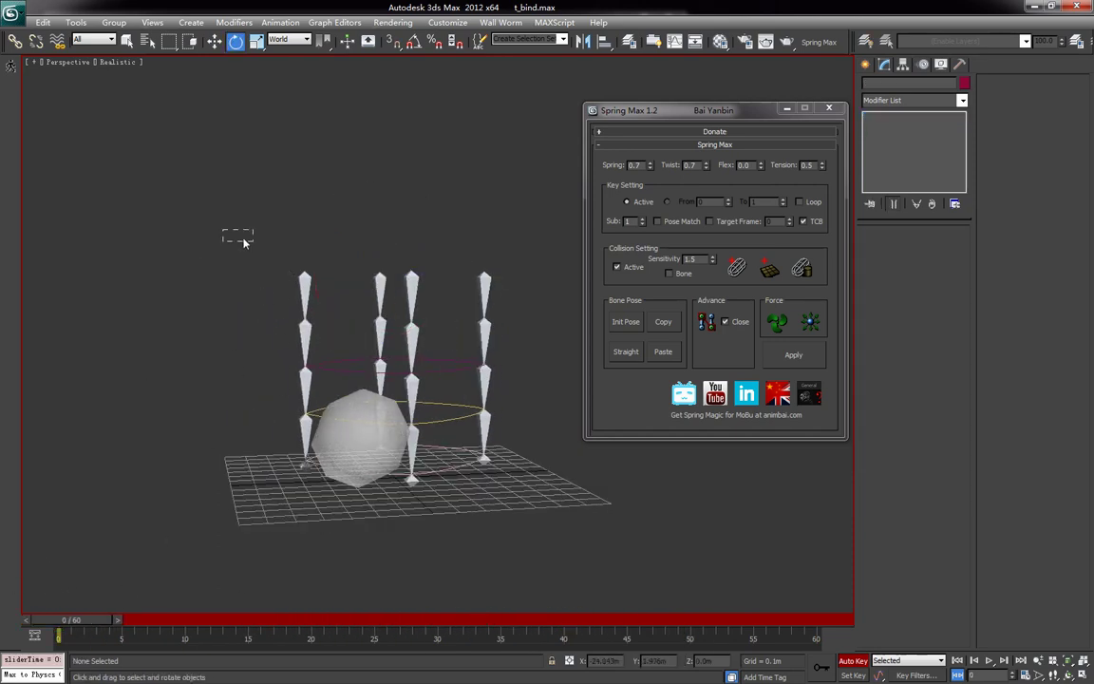
{"action": "key", "text": "ctrl+Page_Down"}
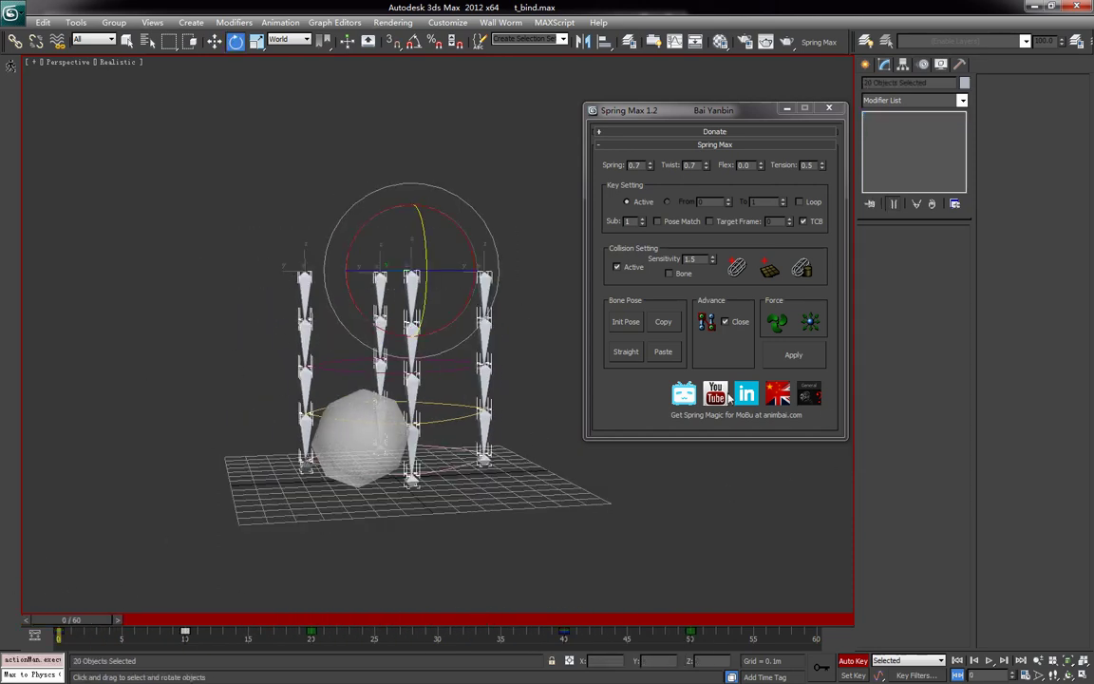
{"action": "left_click", "coordinate": [798, 363]}
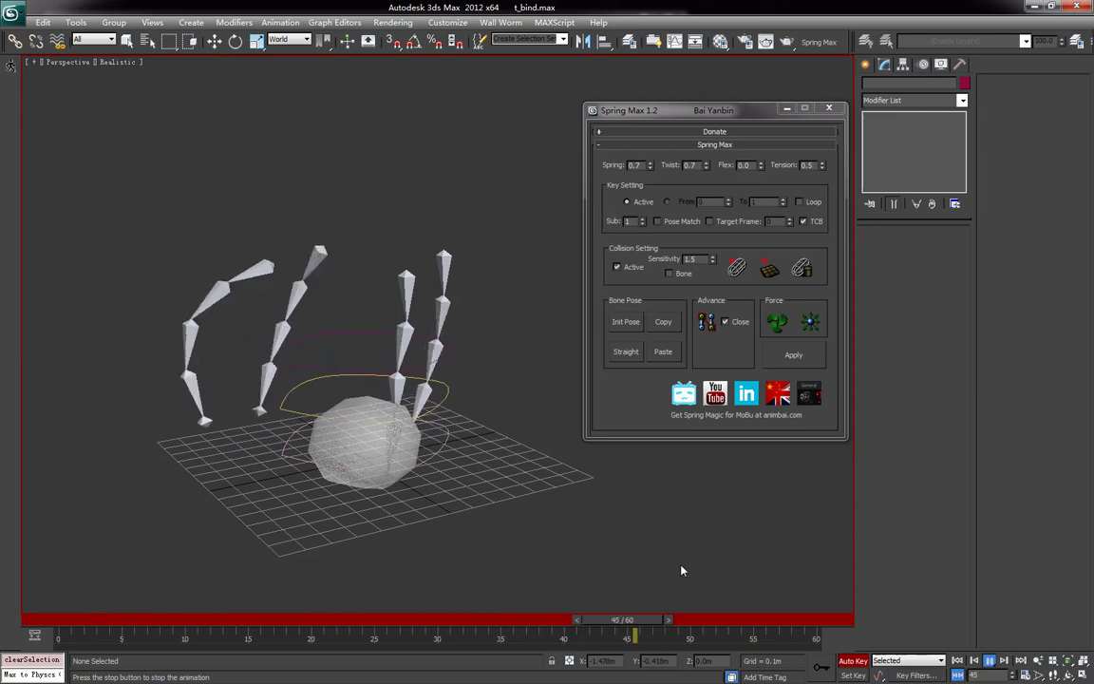
Examine the playing animation of the chains around the collision body from several angles, and stop the playback.
{"action": "middle_click_drag", "start_coordinate": [394, 429], "coordinate": [502, 424], "text": "alt"}
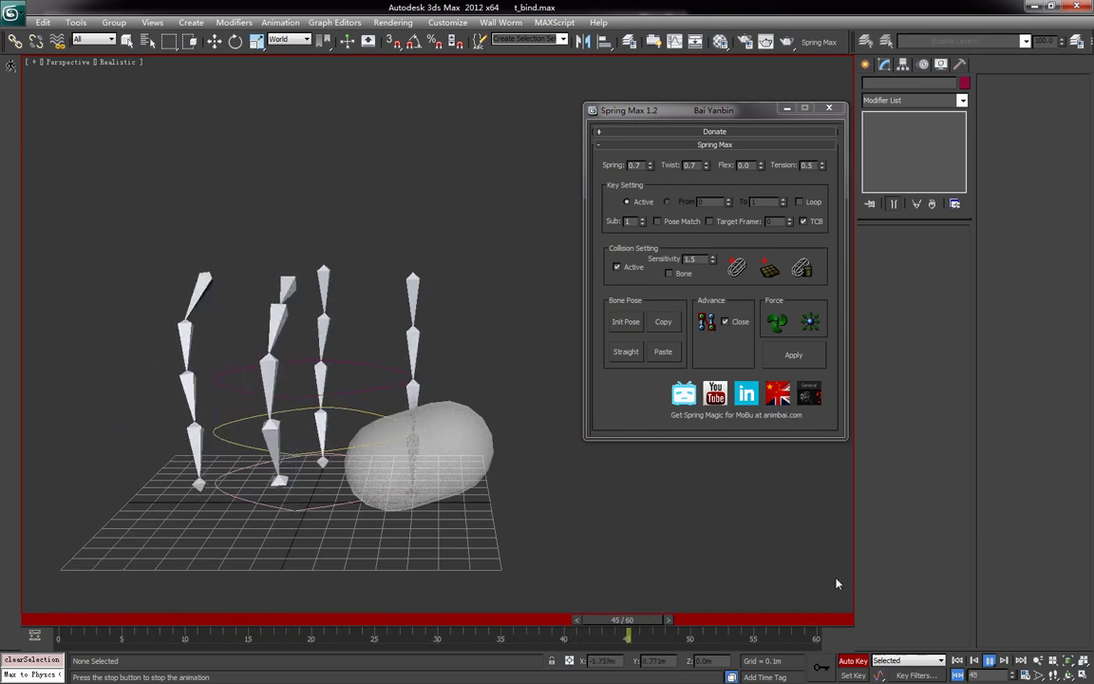
{"action": "middle_click_drag", "start_coordinate": [472, 453], "coordinate": [369, 464], "text": "alt"}
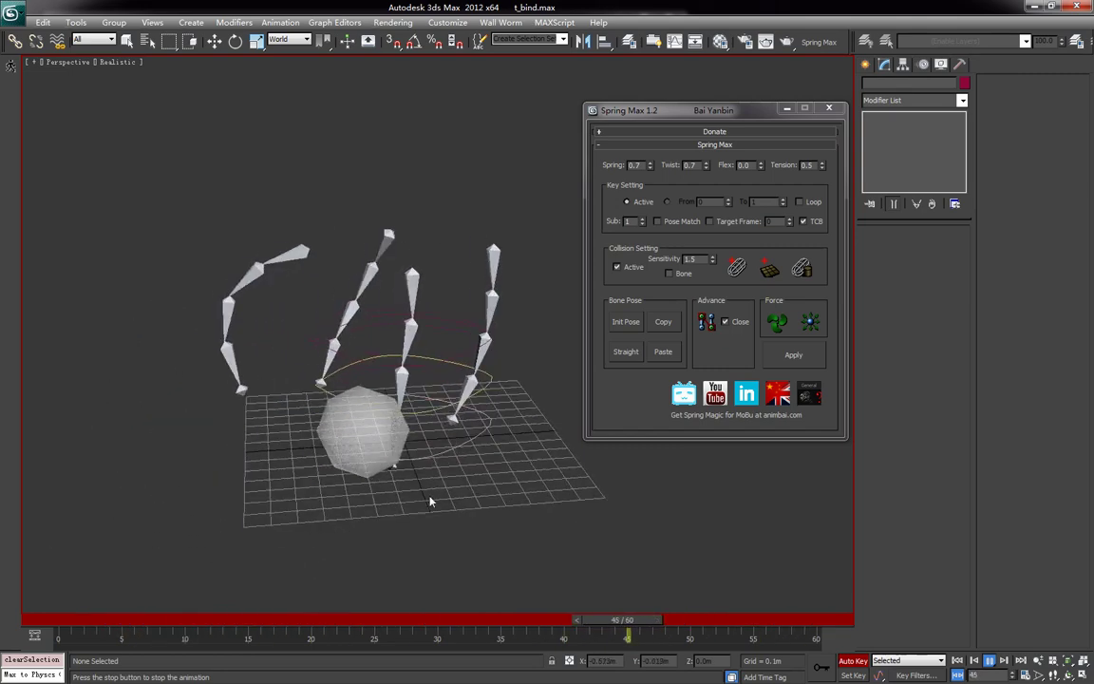
{"action": "left_click", "coordinate": [990, 662]}
{"action": "key", "text": "e"}
Open the recent scene t_bind_char.max without saving the changes to the current scene.
{"action": "left_click", "coordinate": [9, 15]}
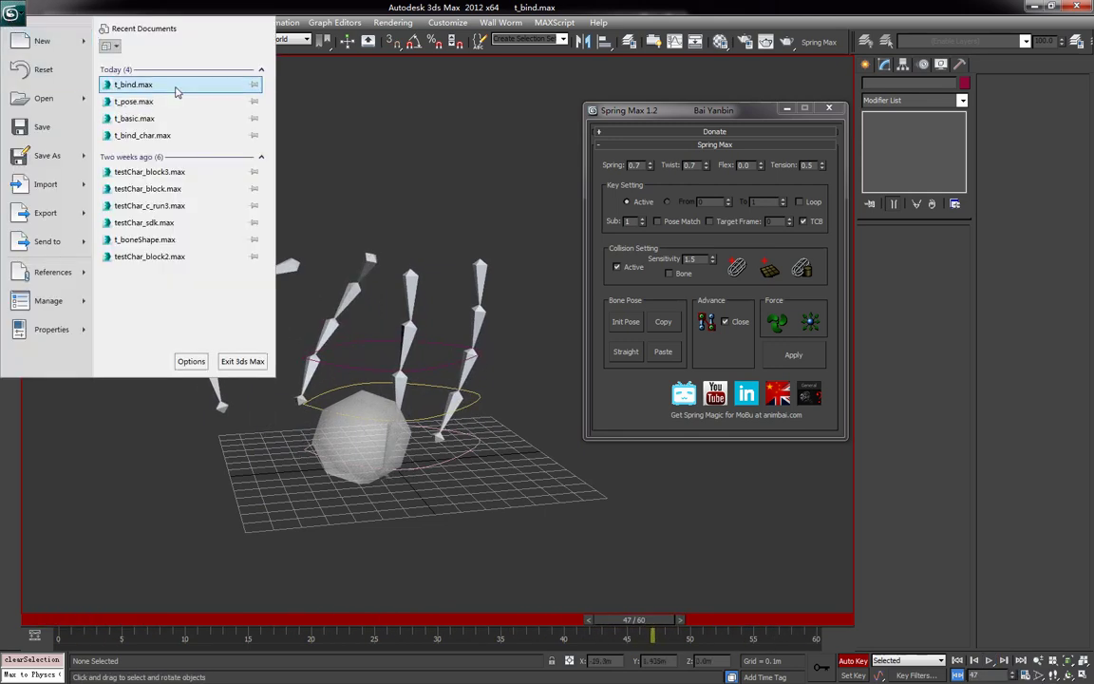
{"action": "left_click", "coordinate": [157, 135]}
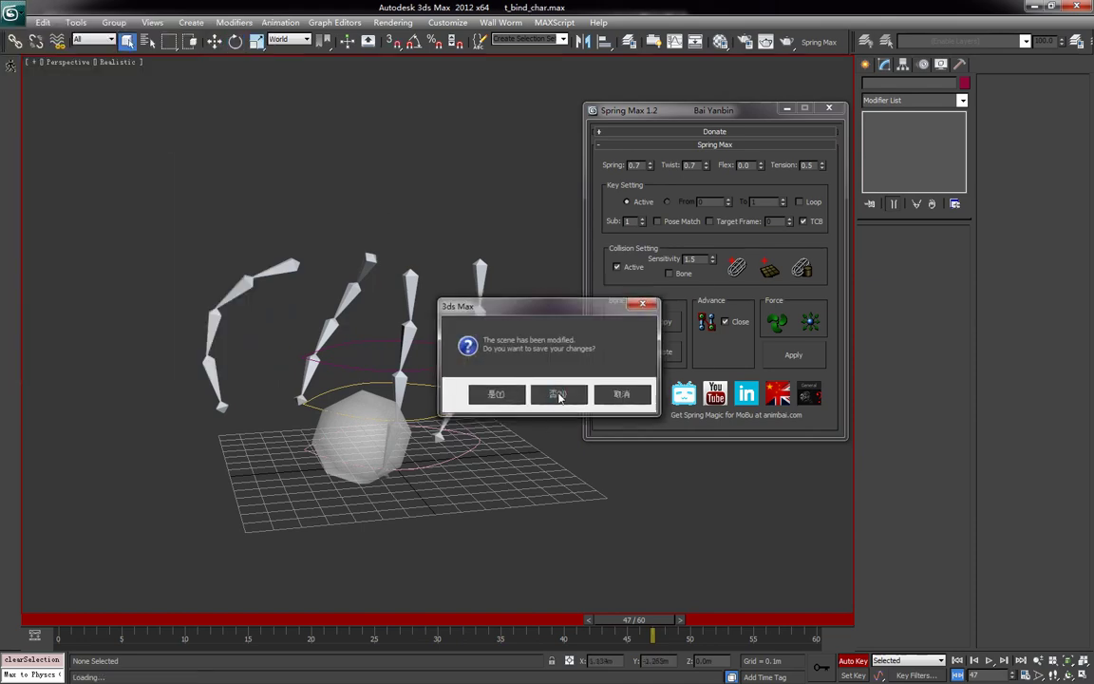
{"action": "left_click", "coordinate": [559, 397]}
{"action": "left_click", "coordinate": [620, 451]}
Select the character's cape mesh, scrub the arm animation to frame 88, and examine the cape and its bone chains.
{"action": "mouse_move", "coordinate": [456, 465]}
{"action": "middle_mouse_down"}
{"action": "mouse_move", "coordinate": [471, 485]}
{"action": "mouse_move", "coordinate": [420, 440]}
{"action": "mouse_move", "coordinate": [592, 471]}
{"action": "mouse_move", "coordinate": [454, 475]}
{"action": "mouse_move", "coordinate": [464, 462]}
{"action": "mouse_move", "coordinate": [455, 446]}
{"action": "middle_mouse_up"}
{"action": "left_click", "coordinate": [470, 477]}
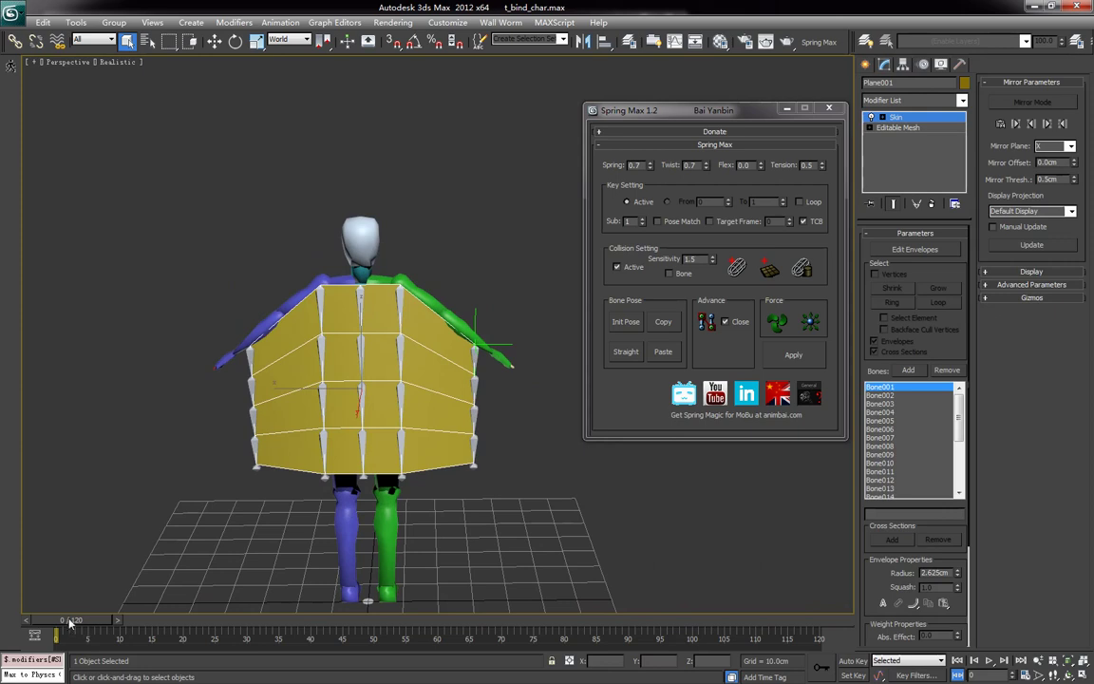
{"action": "left_click_drag", "start_coordinate": [92, 622], "coordinate": [220, 637]}
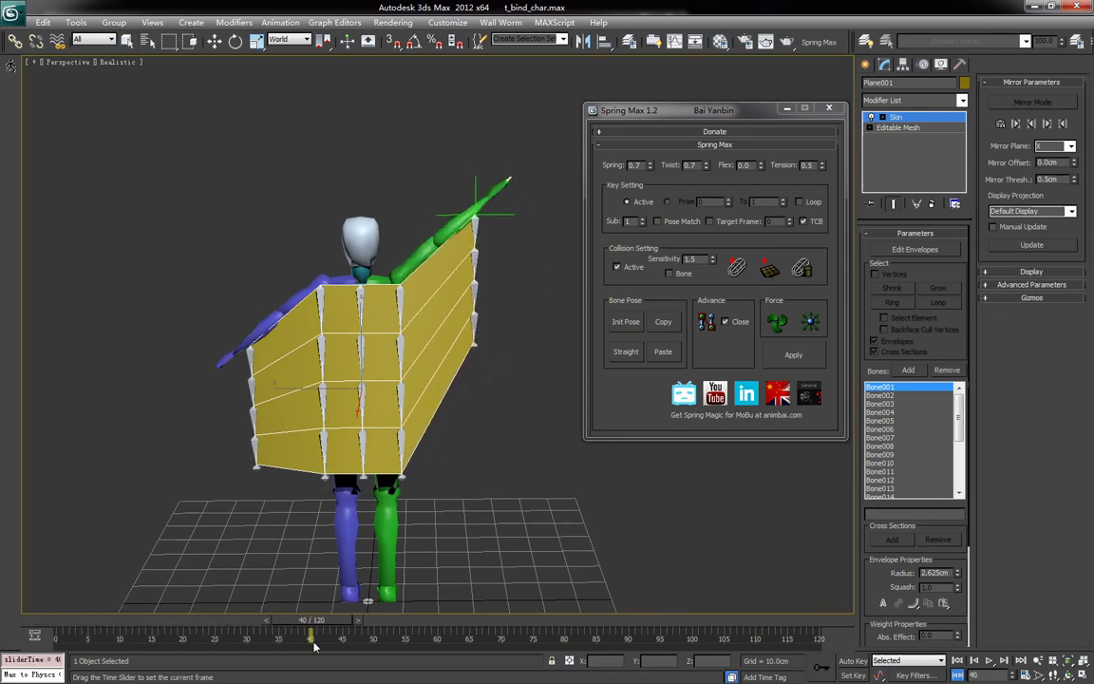
{"action": "left_click_drag", "start_coordinate": [324, 649], "coordinate": [615, 637]}
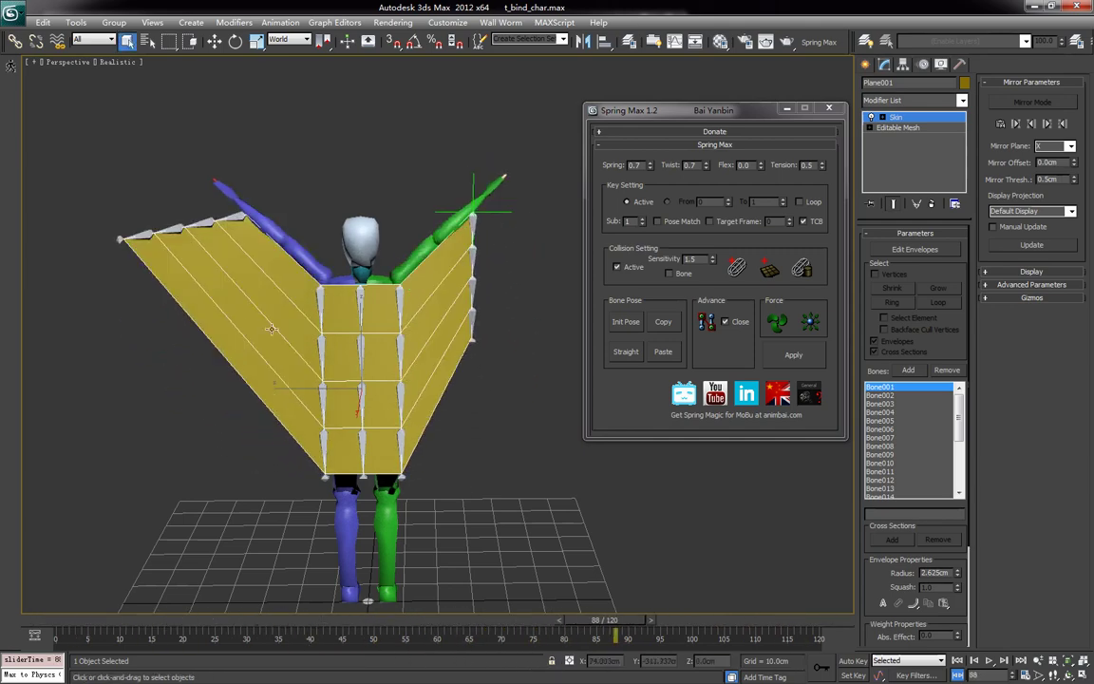
{"action": "middle_click_drag", "start_coordinate": [241, 316], "coordinate": [221, 242], "text": "alt"}
{"action": "middle_click_drag", "start_coordinate": [241, 288], "coordinate": [248, 266], "text": "alt"}
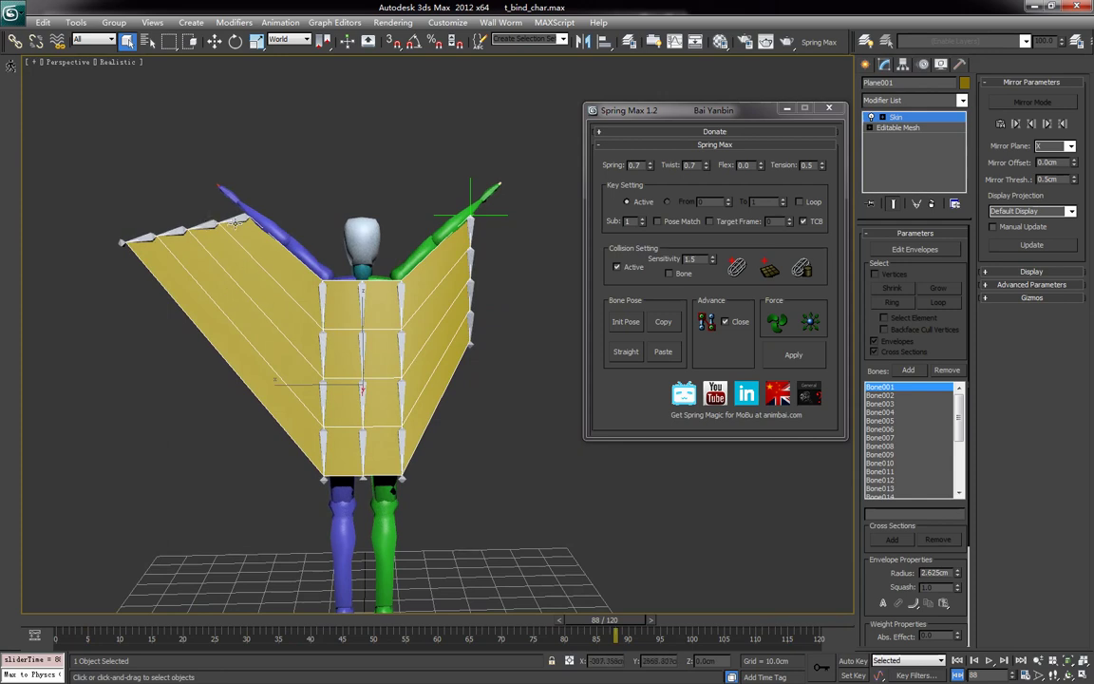
{"action": "left_click", "coordinate": [170, 238]}
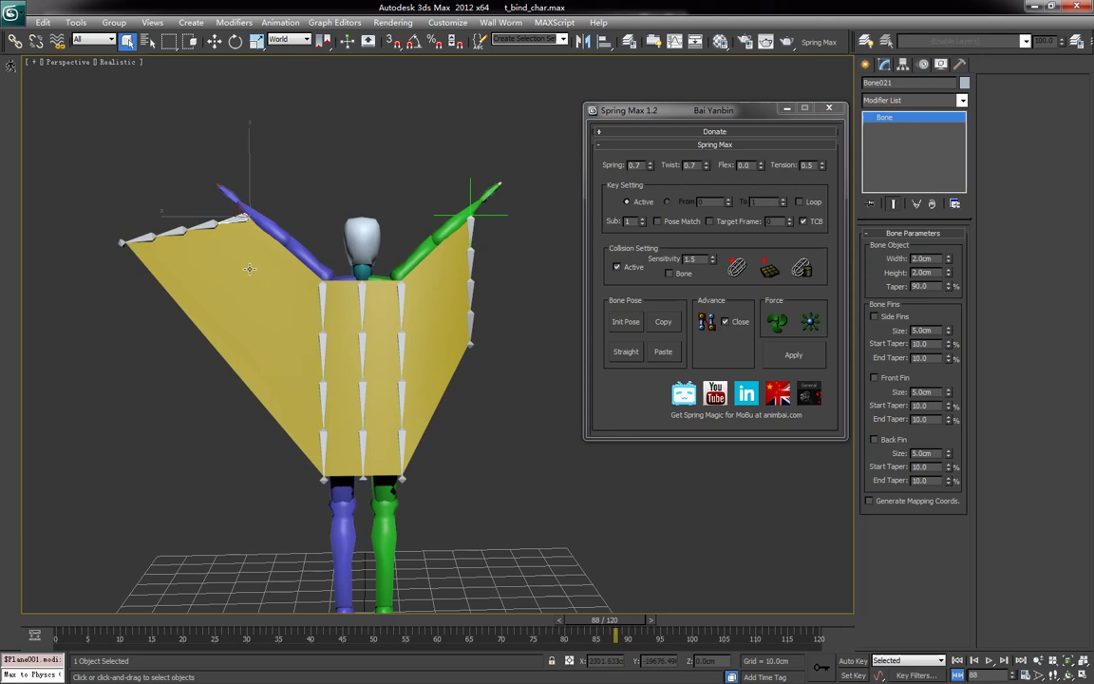
{"action": "left_click", "coordinate": [259, 344]}
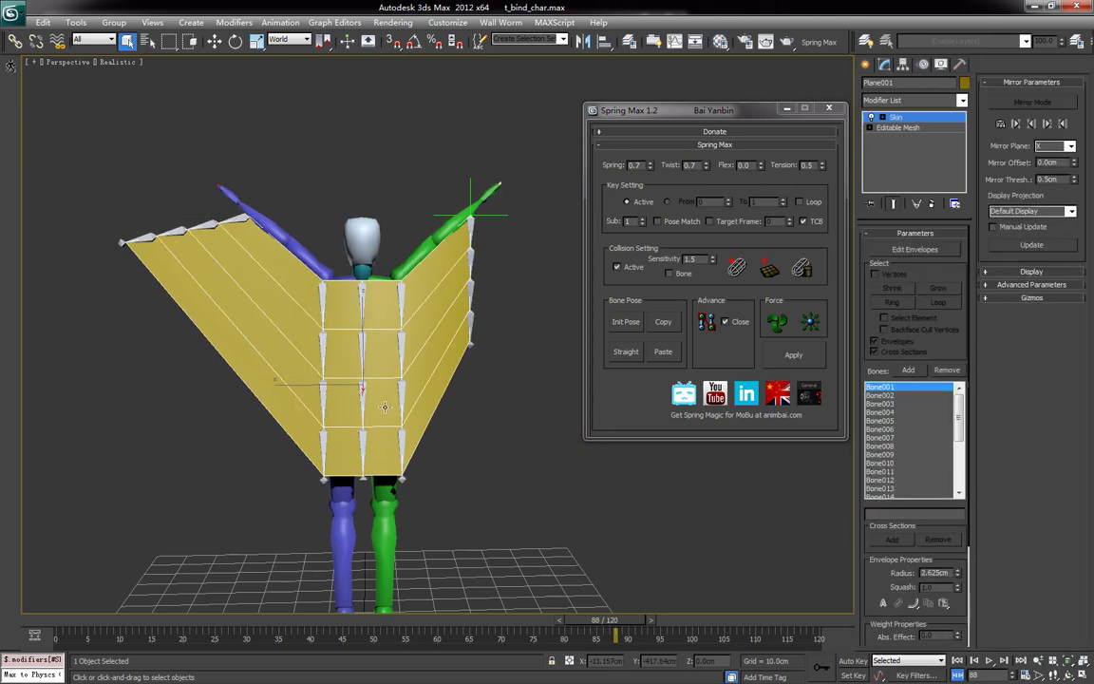
Return the animation to frame 0 and show the character and cape bones in wireframe with nothing selected.
{"action": "mouse_move", "coordinate": [600, 622]}
{"action": "left_mouse_down"}
{"action": "mouse_move", "coordinate": [521, 619]}
{"action": "mouse_move", "coordinate": [582, 616]}
{"action": "left_mouse_up"}
{"action": "left_click_drag", "start_coordinate": [613, 626], "coordinate": [92, 627]}
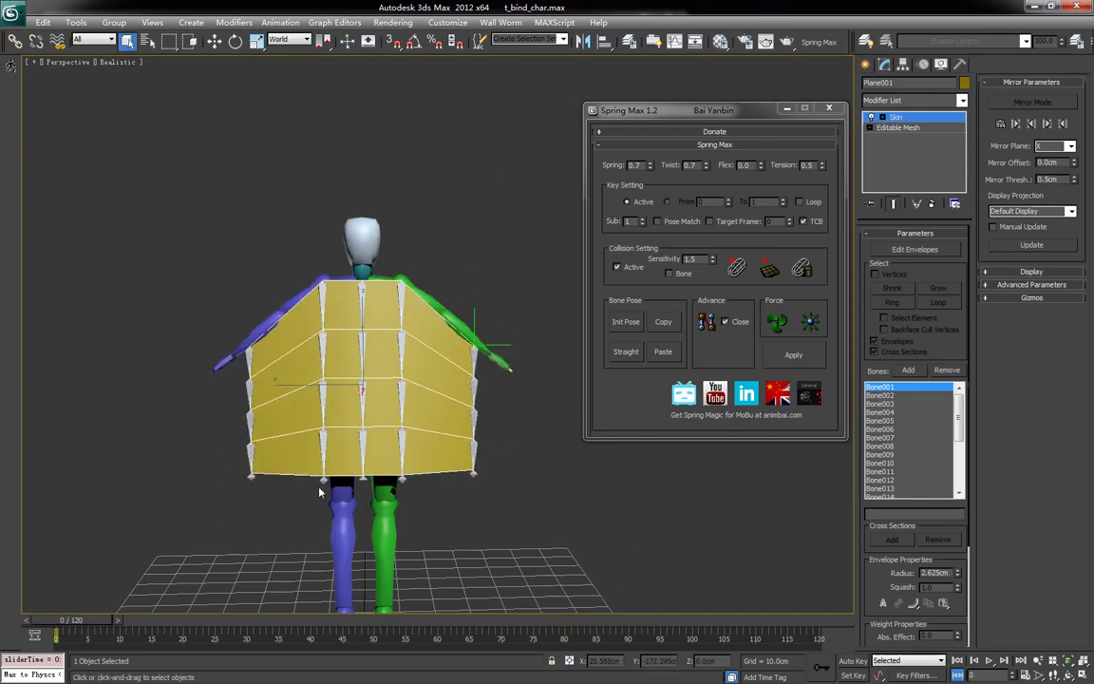
{"action": "scroll", "coordinate": [346, 426], "scroll_direction": "up", "scroll_amount": 5}
{"action": "middle_click_drag", "start_coordinate": [345, 425], "coordinate": [406, 368]}
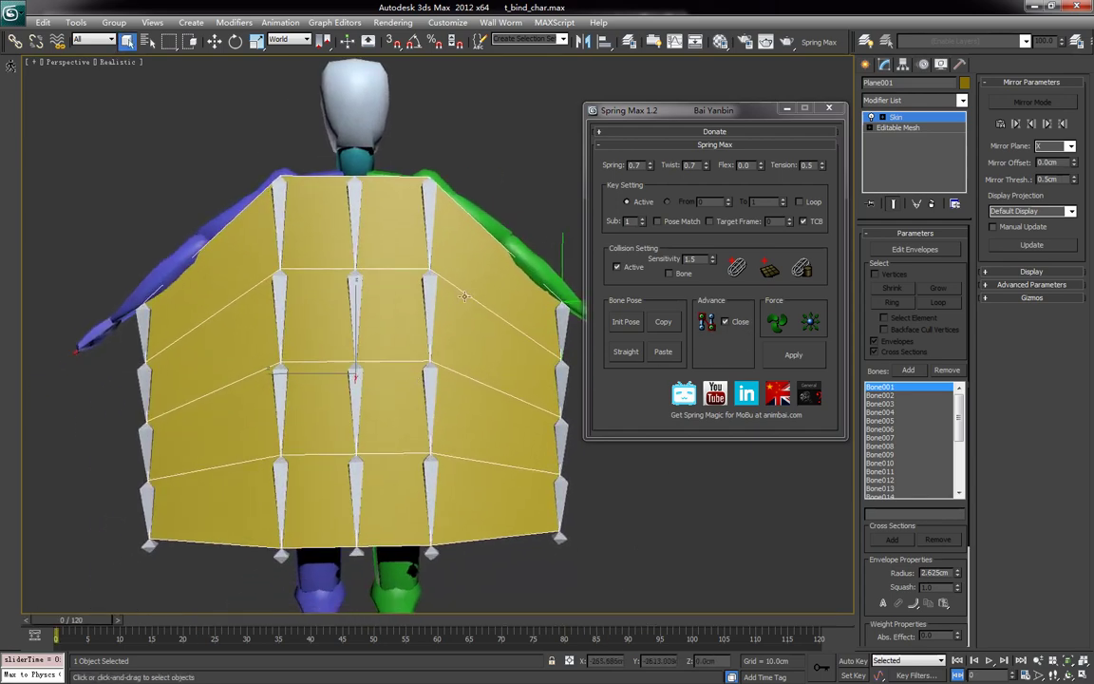
{"action": "middle_click_drag", "start_coordinate": [466, 264], "coordinate": [429, 312]}
{"action": "key", "text": "F3"}
{"action": "left_click", "coordinate": [539, 438]}
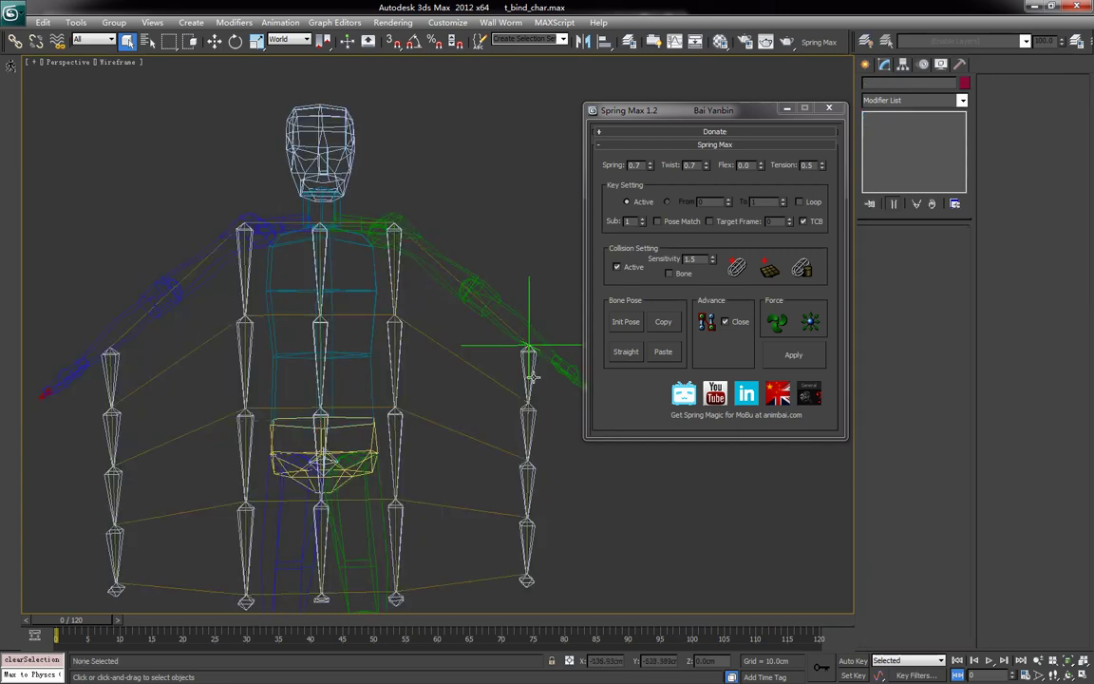
Try connecting the top bones of the five cape chains with Close enabled, and delete the closed connection curve.
{"action": "left_click", "coordinate": [477, 333]}
{"action": "left_click", "coordinate": [399, 268], "text": "ctrl"}
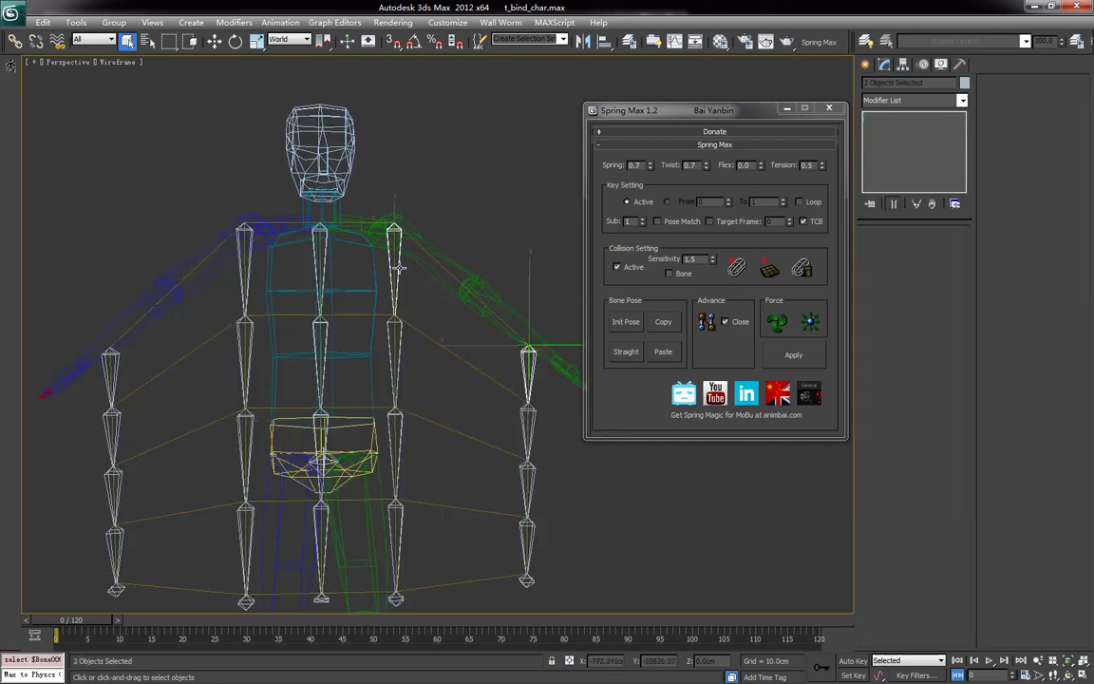
{"action": "left_click", "coordinate": [325, 258], "text": "ctrl"}
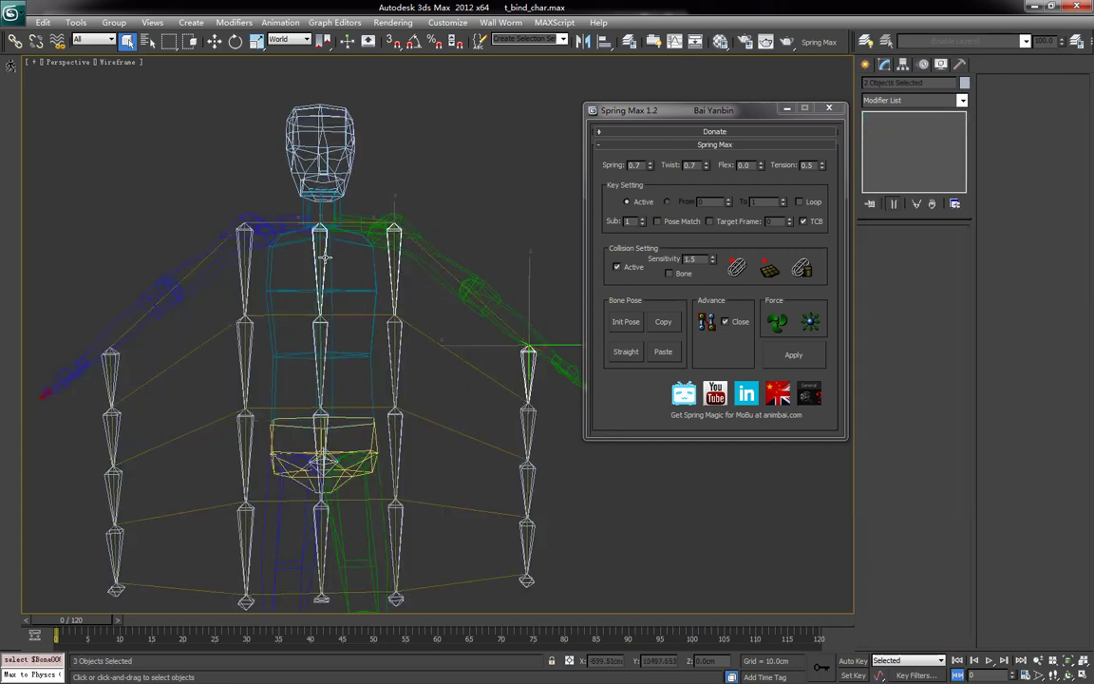
{"action": "left_click", "coordinate": [249, 268], "text": "ctrl"}
{"action": "left_click", "coordinate": [116, 362], "text": "ctrl"}
{"action": "middle_click_drag", "start_coordinate": [236, 354], "coordinate": [322, 395], "text": "alt"}
{"action": "left_click", "coordinate": [713, 324]}
{"action": "left_click", "coordinate": [708, 323]}
{"action": "middle_click_drag", "start_coordinate": [521, 433], "coordinate": [440, 400], "text": "alt"}
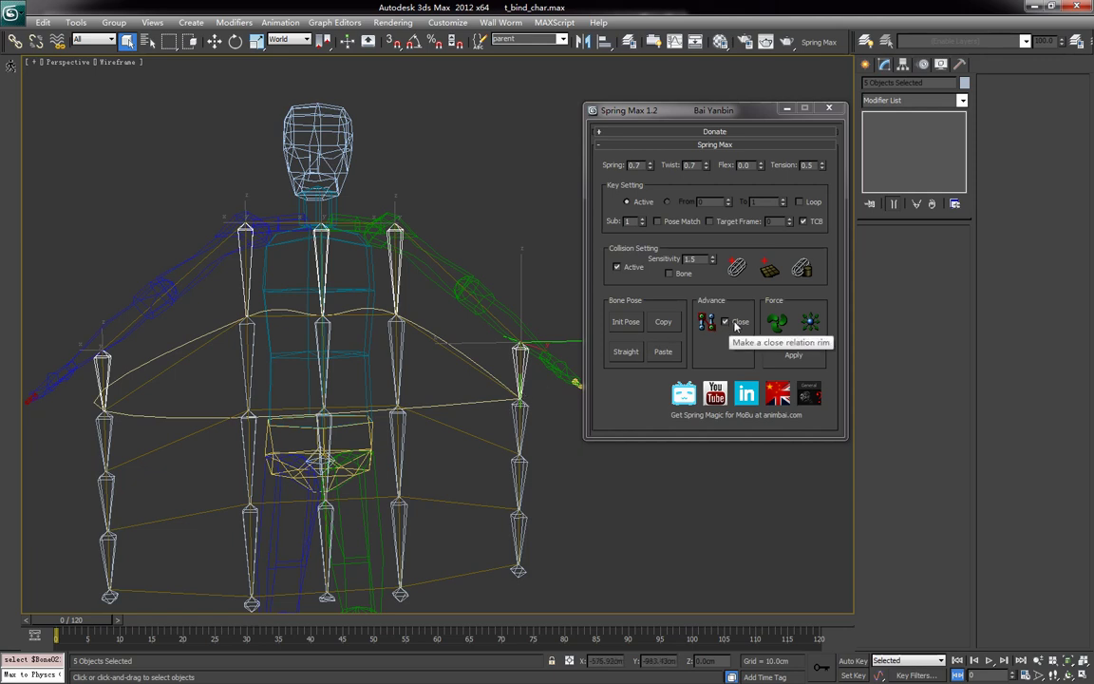
{"action": "left_click", "coordinate": [476, 400]}
{"action": "key", "text": "Delete"}
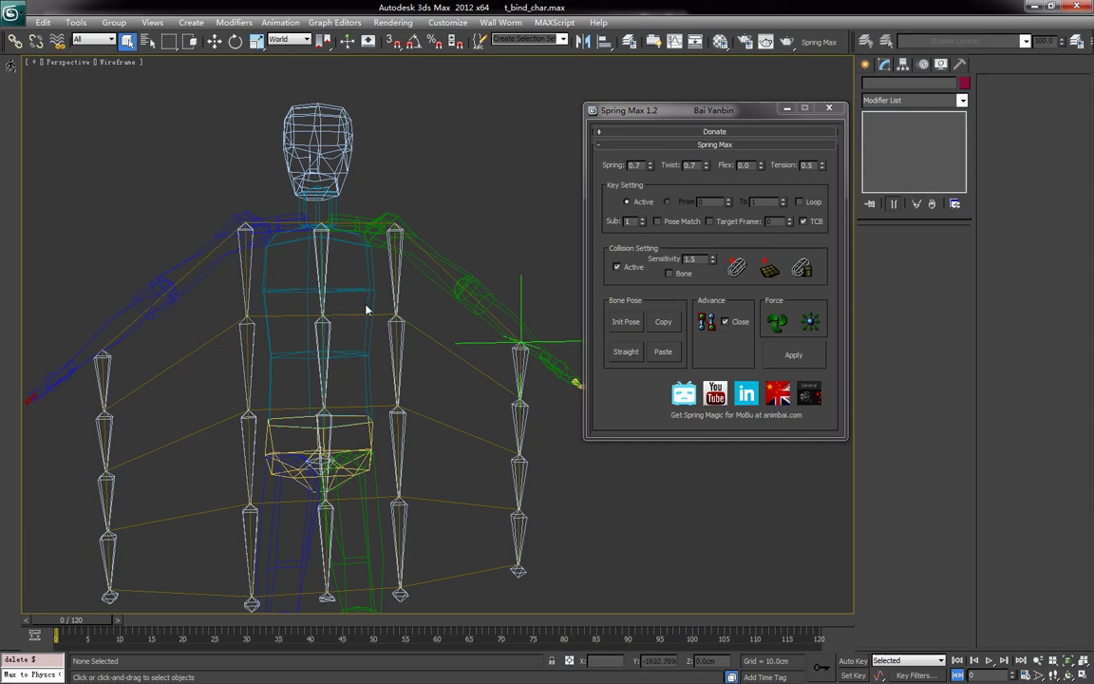
Turn off Close and connect the top bones of the five cape chains as an open row.
{"action": "left_click", "coordinate": [736, 324]}
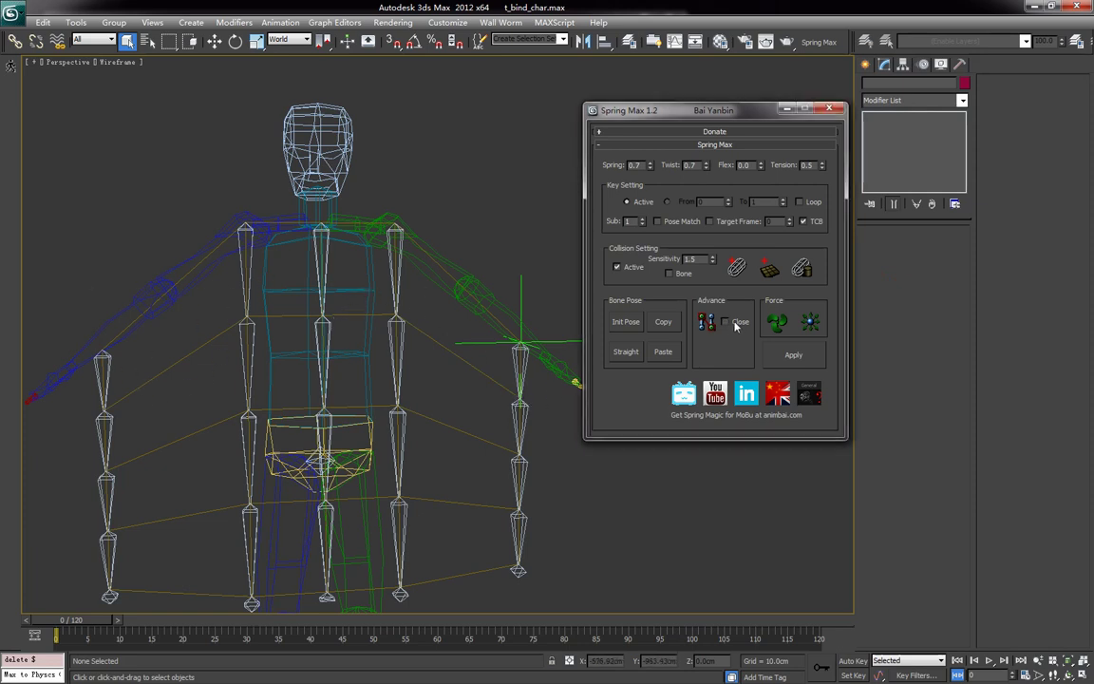
{"action": "left_click", "coordinate": [522, 365]}
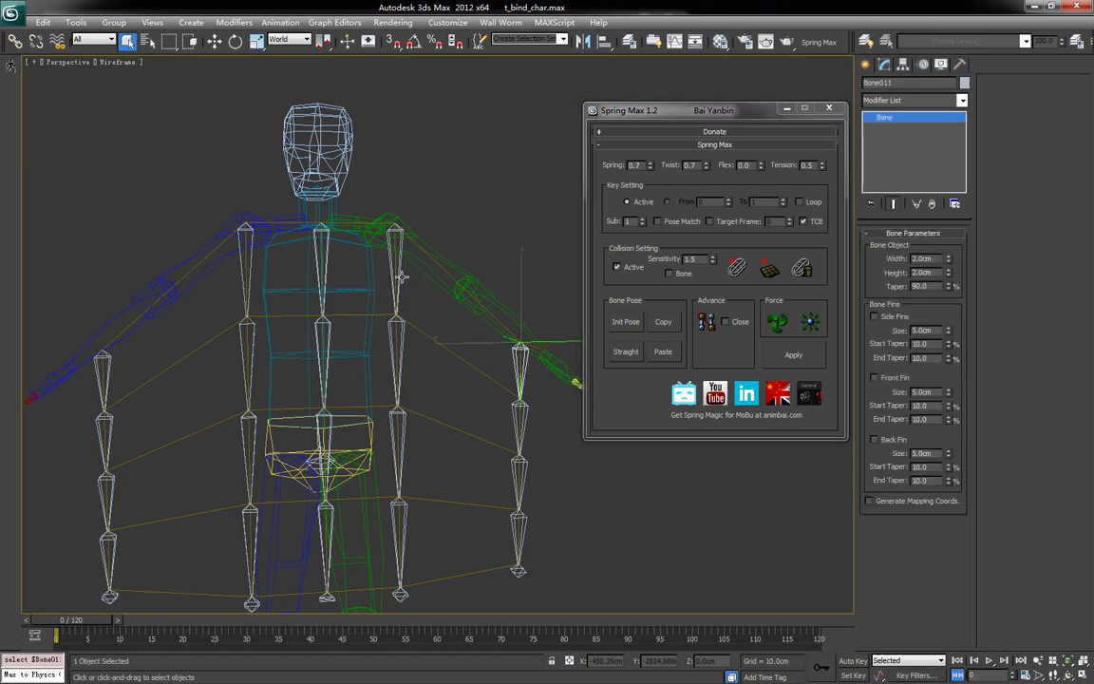
{"action": "left_click", "coordinate": [400, 276], "text": "ctrl"}
{"action": "left_click", "coordinate": [327, 267], "text": "ctrl"}
{"action": "left_click", "coordinate": [246, 276], "text": "ctrl"}
{"action": "left_click", "coordinate": [110, 370], "text": "ctrl"}
{"action": "left_click", "coordinate": [707, 324]}
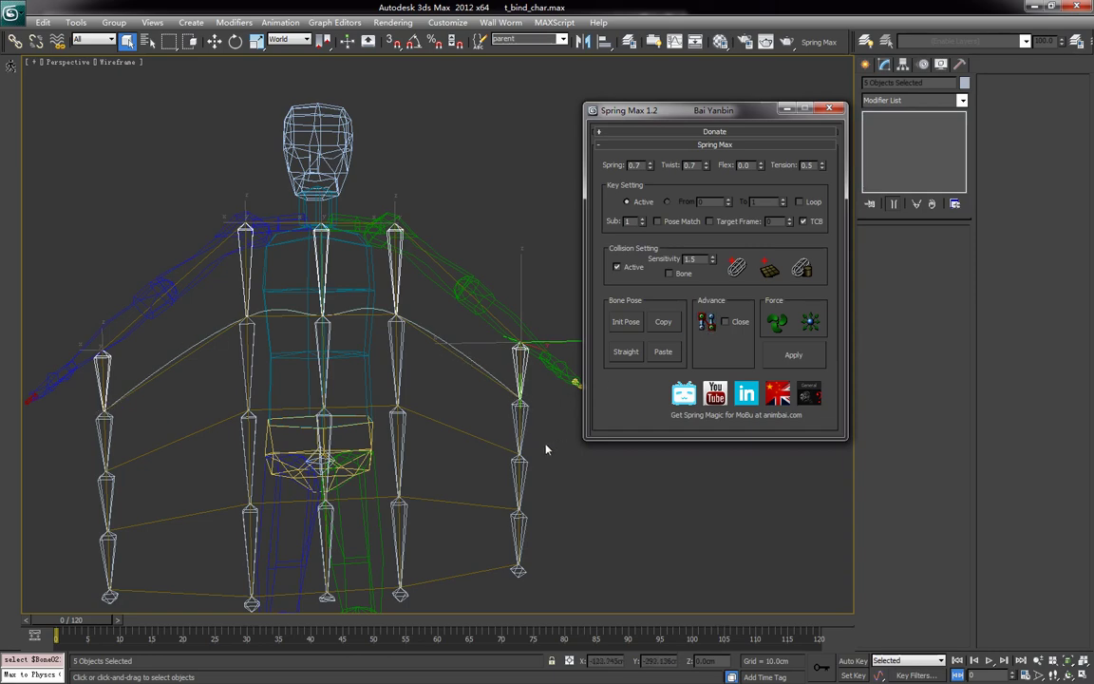
Connect the second-row bones of the five cape chains as an open row.
{"action": "middle_click_drag", "start_coordinate": [509, 452], "coordinate": [510, 312]}
{"action": "left_click", "coordinate": [510, 312]}
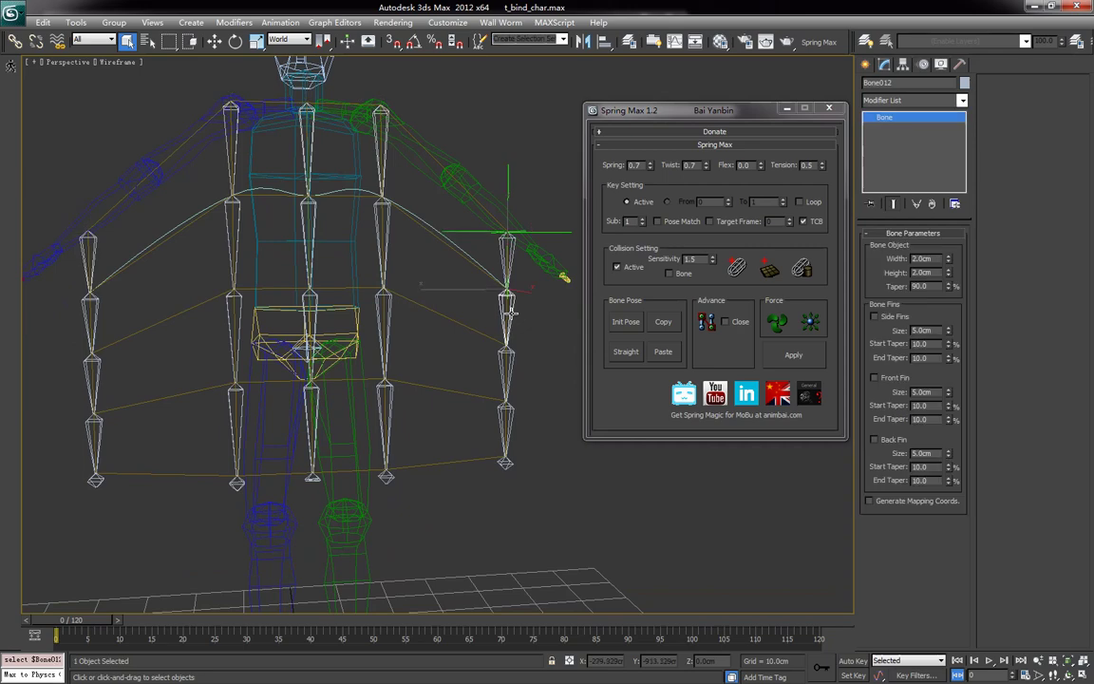
{"action": "left_click", "coordinate": [387, 249], "text": "ctrl"}
{"action": "left_click", "coordinate": [308, 242], "text": "ctrl"}
{"action": "left_click", "coordinate": [237, 251], "text": "ctrl"}
{"action": "left_click", "coordinate": [93, 313], "text": "ctrl"}
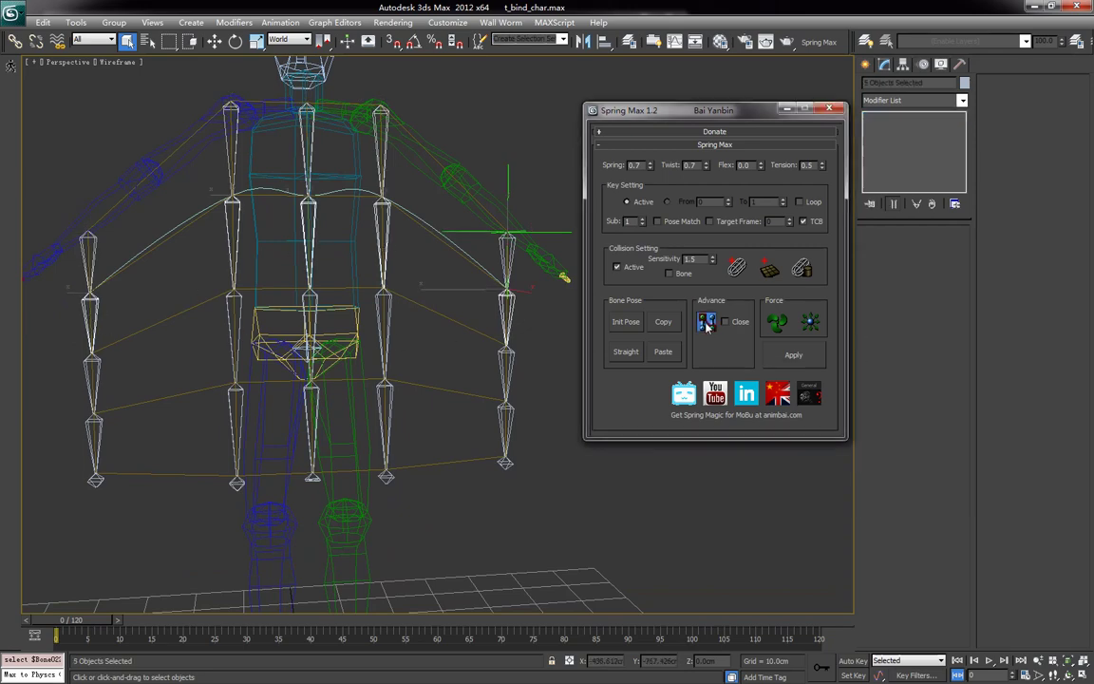
Connect the third-row bones of the five cape chains as an open row.
{"action": "middle_click_drag", "start_coordinate": [328, 432], "coordinate": [341, 365]}
{"action": "left_click", "coordinate": [523, 301]}
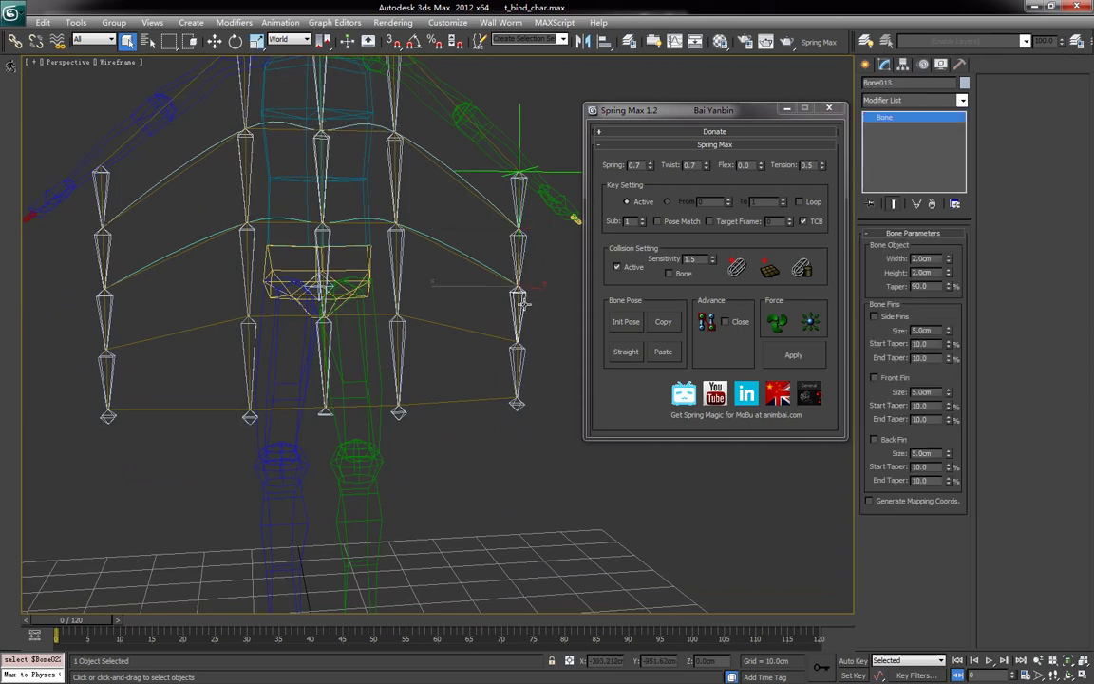
{"action": "left_click", "coordinate": [399, 264], "text": "ctrl"}
{"action": "left_click", "coordinate": [327, 240], "text": "ctrl"}
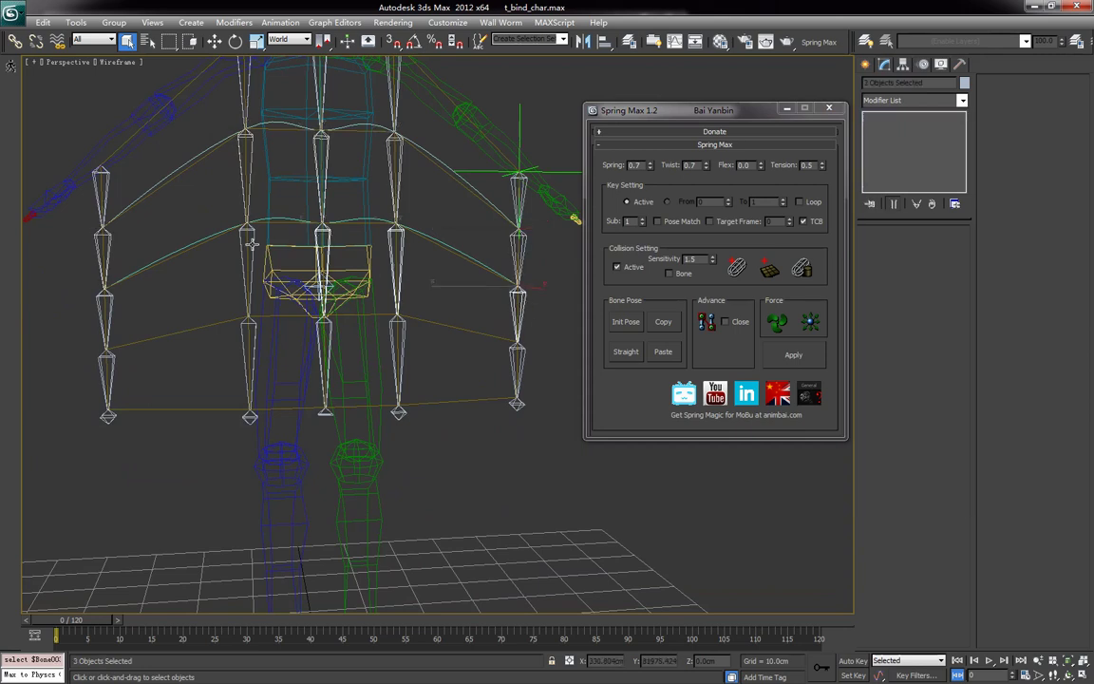
{"action": "left_click", "coordinate": [245, 242], "text": "ctrl"}
{"action": "left_click", "coordinate": [109, 306], "text": "ctrl"}
{"action": "left_click", "coordinate": [706, 324]}
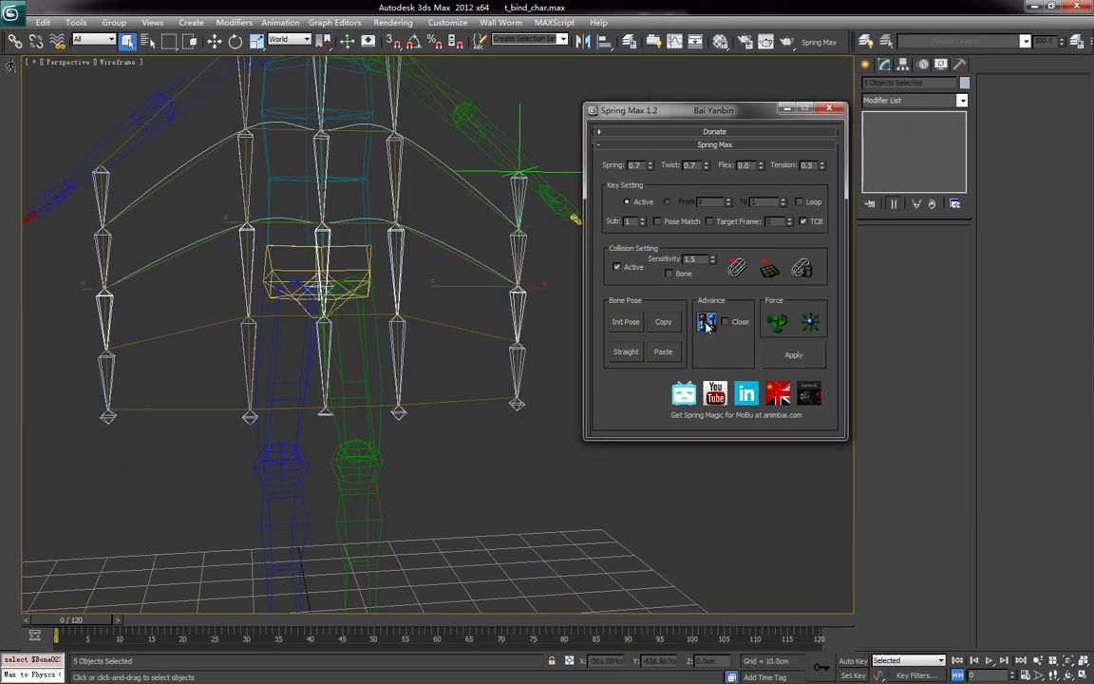
Connect the fourth-row bones of the five cape chains as an open row and restore the shaded display.
{"action": "left_click", "coordinate": [524, 373]}
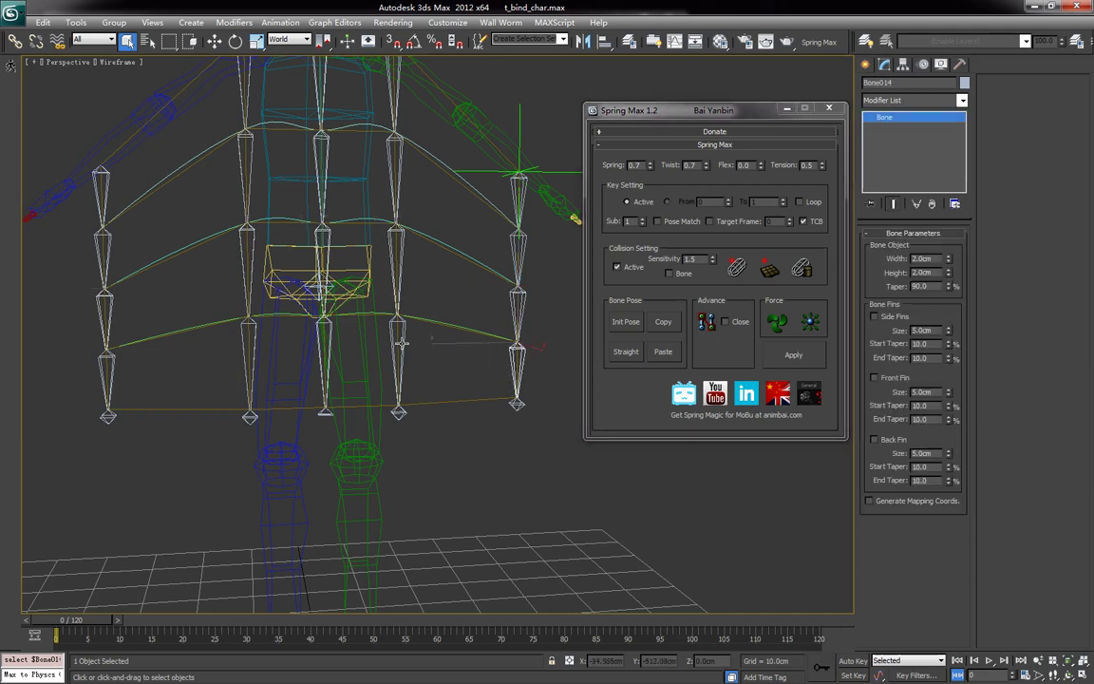
{"action": "left_click", "coordinate": [401, 344], "text": "ctrl"}
{"action": "left_click", "coordinate": [328, 345], "text": "ctrl"}
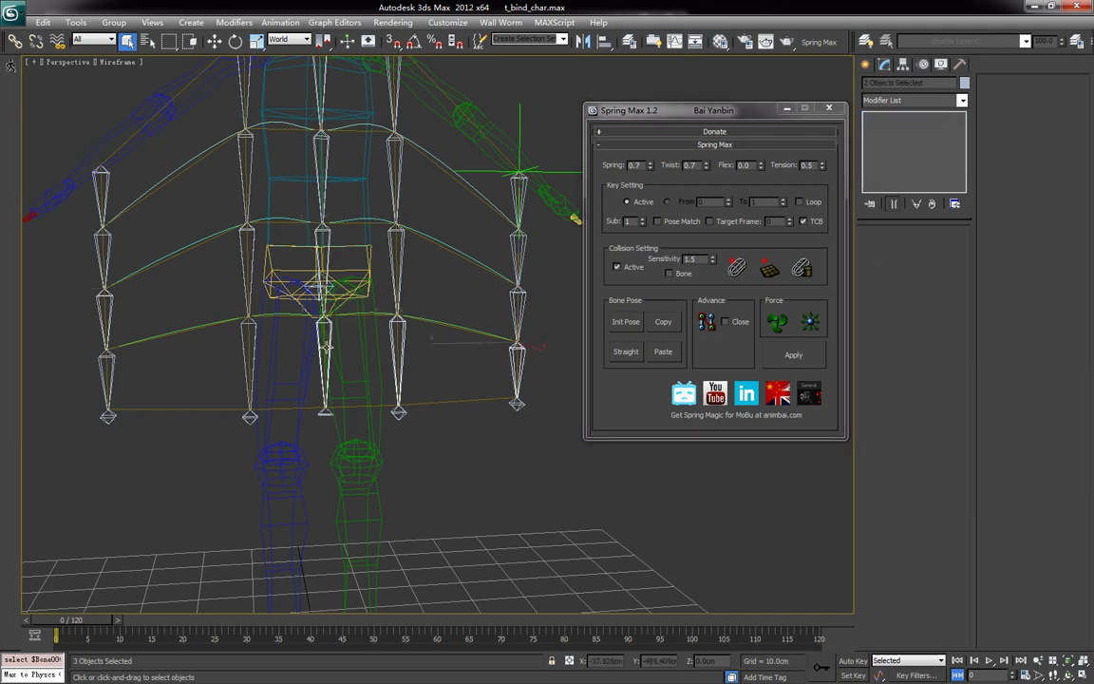
{"action": "left_click", "coordinate": [253, 344], "text": "ctrl"}
{"action": "left_click", "coordinate": [112, 377], "text": "ctrl"}
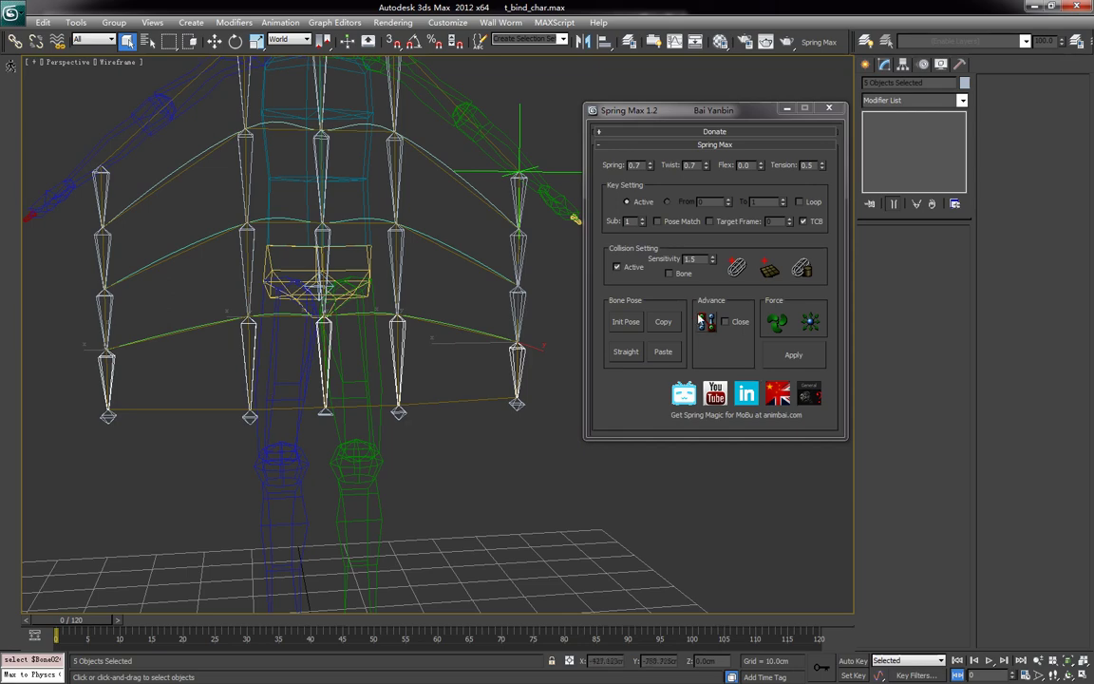
{"action": "scroll", "coordinate": [256, 370], "scroll_direction": "down", "scroll_amount": 6}
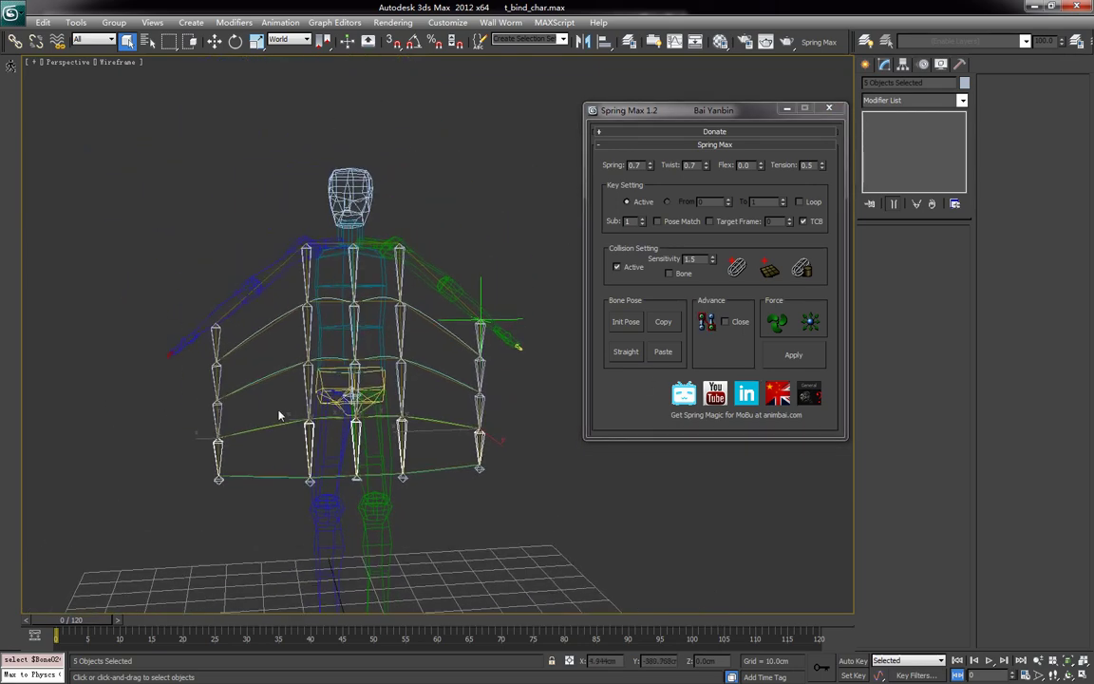
{"action": "key", "text": "F3"}
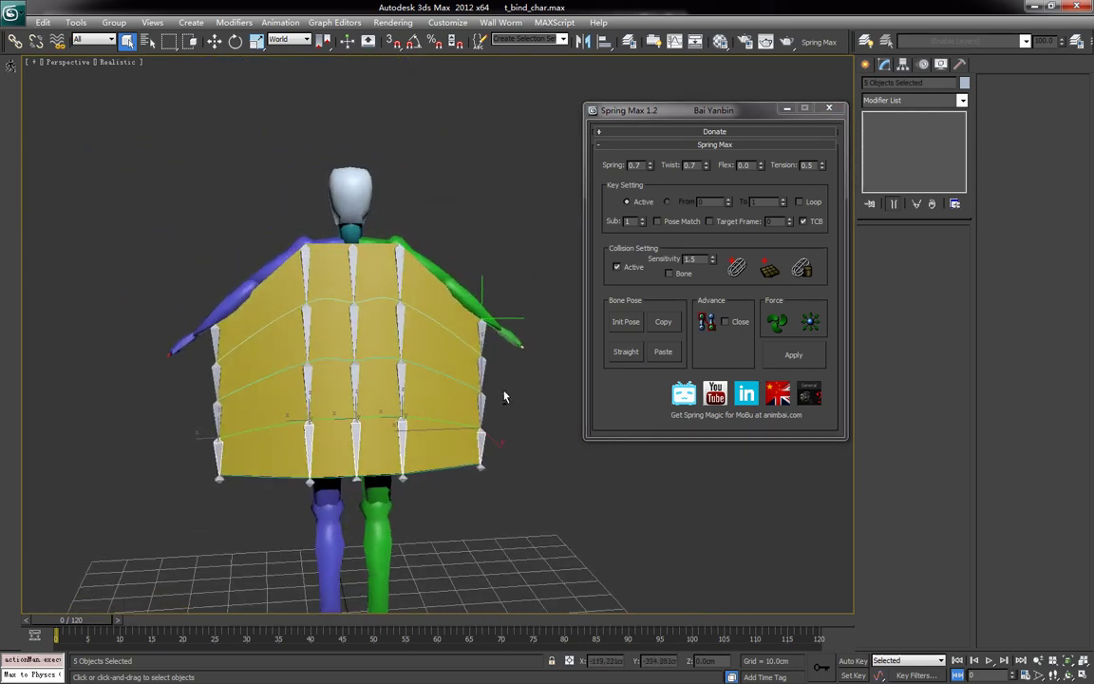
Select all cape bones using the parent selection set and its descendants, turn off collision, and apply Spring Max with Tension 0.5.
{"action": "middle_click_drag", "start_coordinate": [447, 356], "coordinate": [433, 406]}
{"action": "left_click", "coordinate": [562, 40]}
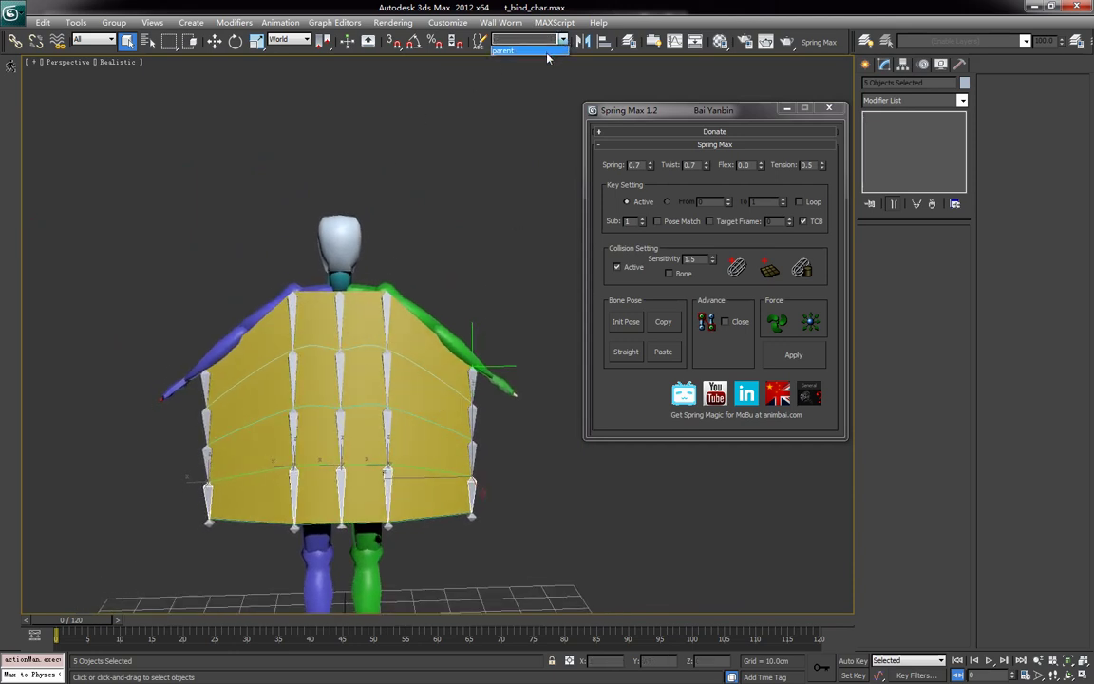
{"action": "left_click", "coordinate": [547, 53]}
{"action": "middle_click_drag", "start_coordinate": [451, 214], "coordinate": [457, 181]}
{"action": "key", "text": "ctrl+Page_Down"}
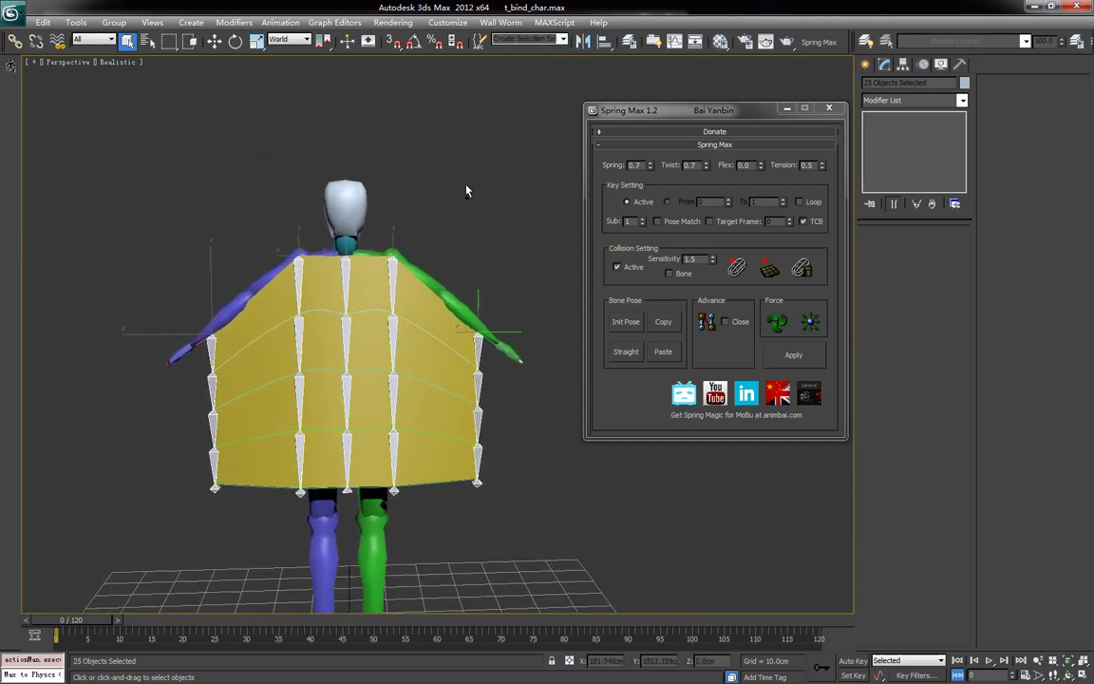
{"action": "middle_click_drag", "start_coordinate": [656, 534], "coordinate": [669, 535]}
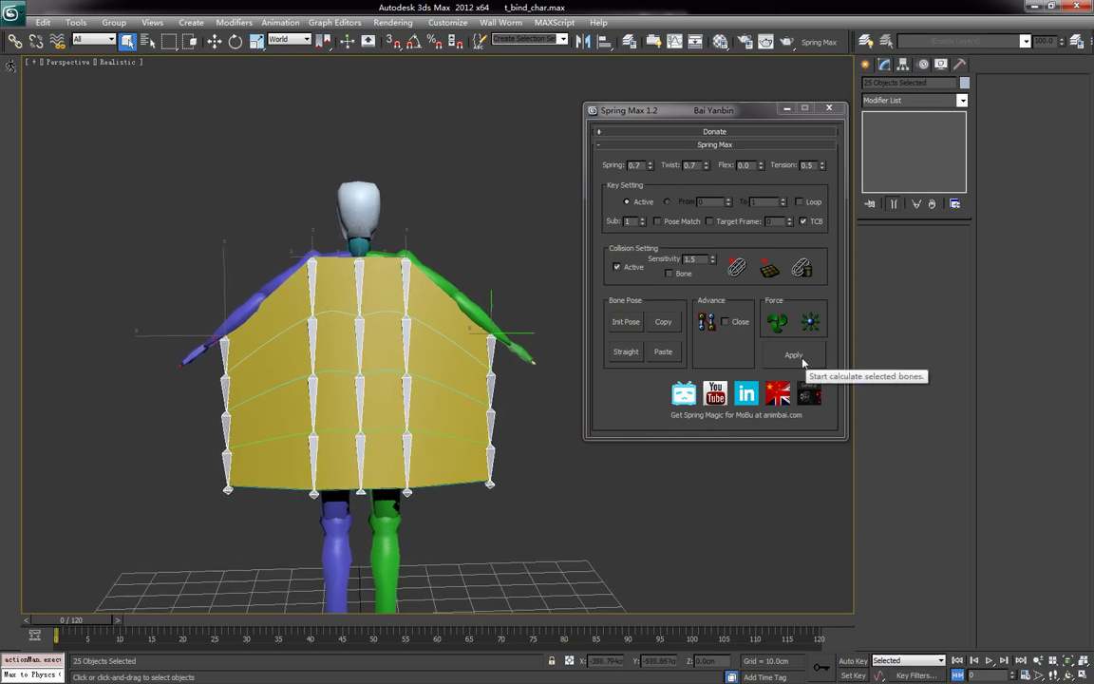
{"action": "left_click", "coordinate": [617, 268]}
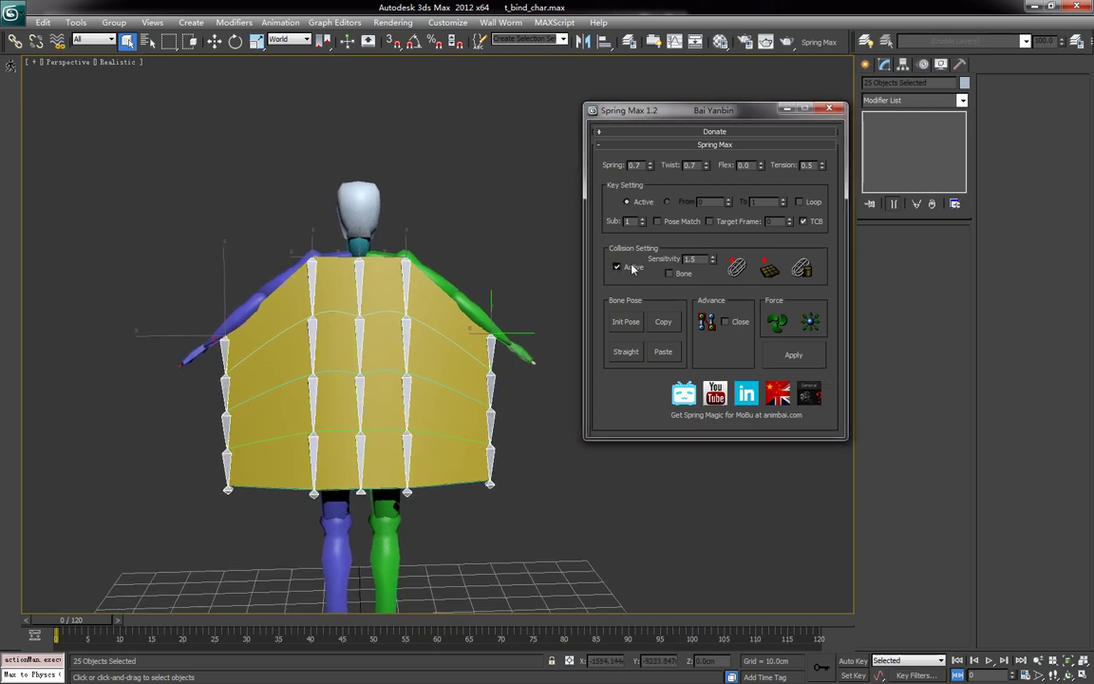
{"action": "left_click", "coordinate": [793, 354]}
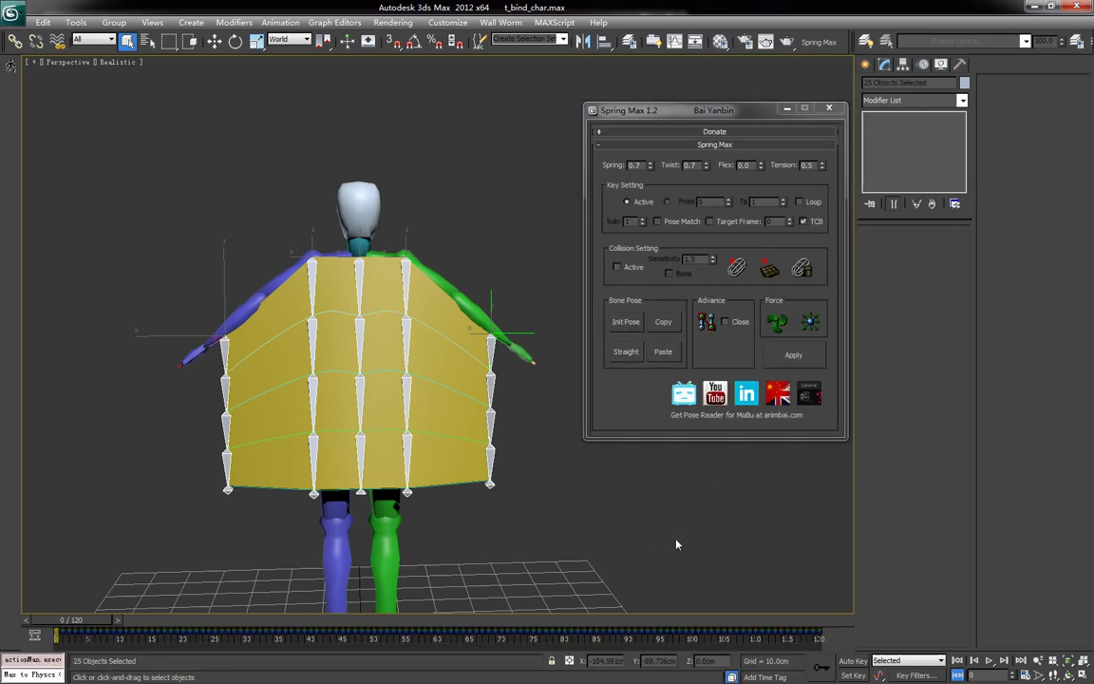
Play the animation to examine how the cape follows the arms, stop it, and scrub back to frame 62.
{"action": "left_click", "coordinate": [989, 661]}
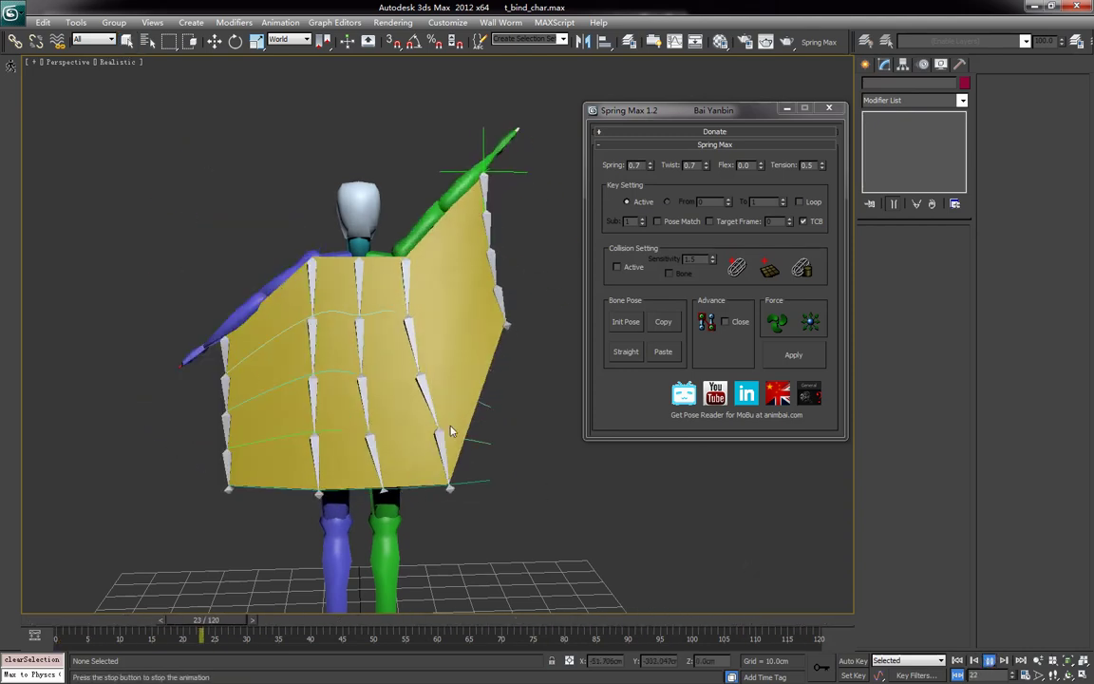
{"action": "left_click", "coordinate": [988, 661]}
{"action": "left_click_drag", "start_coordinate": [750, 619], "coordinate": [464, 589]}
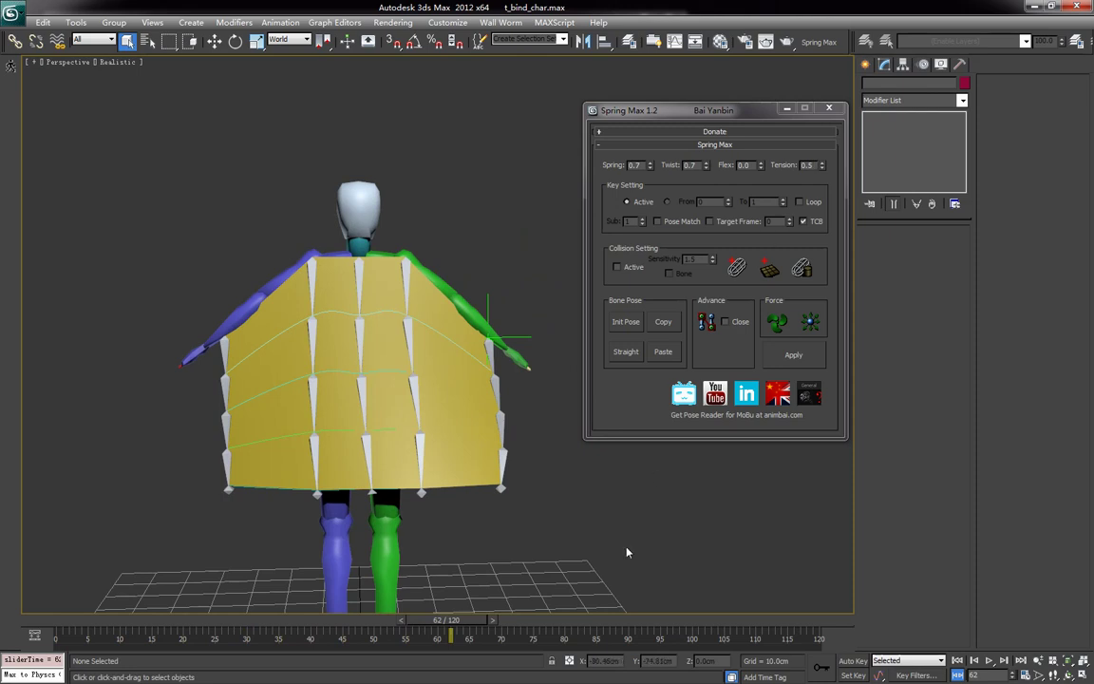
Return to frame 0, set Tension to 0.3, reselect all cape bones, and apply Spring Max again.
{"action": "left_click_drag", "start_coordinate": [470, 621], "coordinate": [73, 603]}
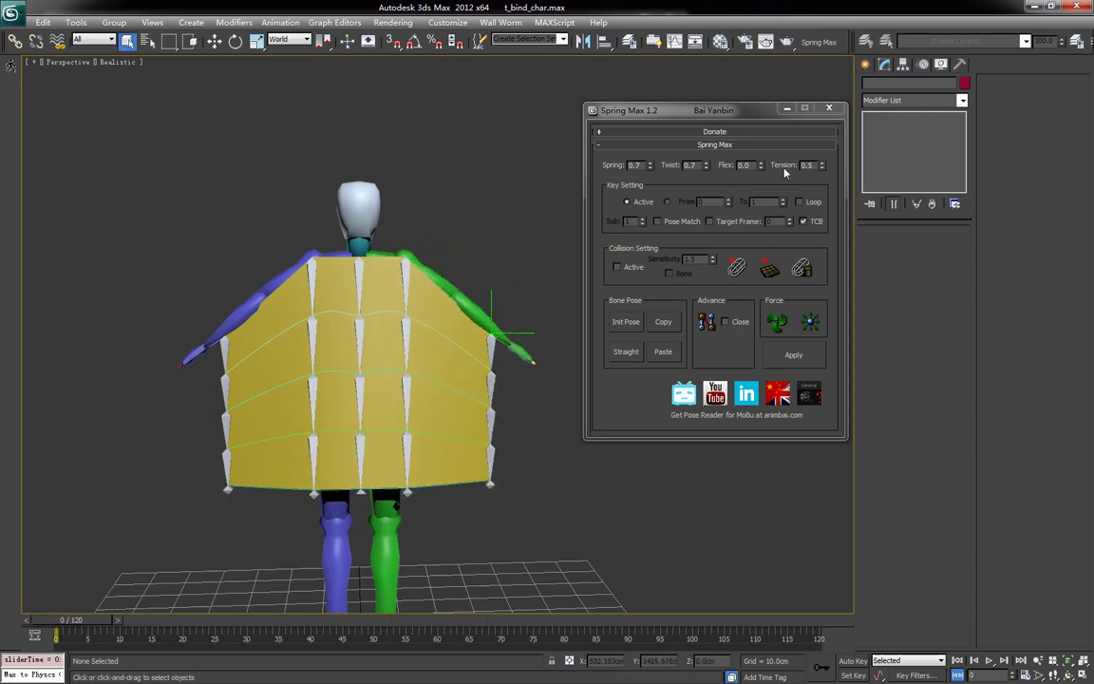
{"action": "double_click", "coordinate": [808, 164]}
{"action": "type", "text": "0."}
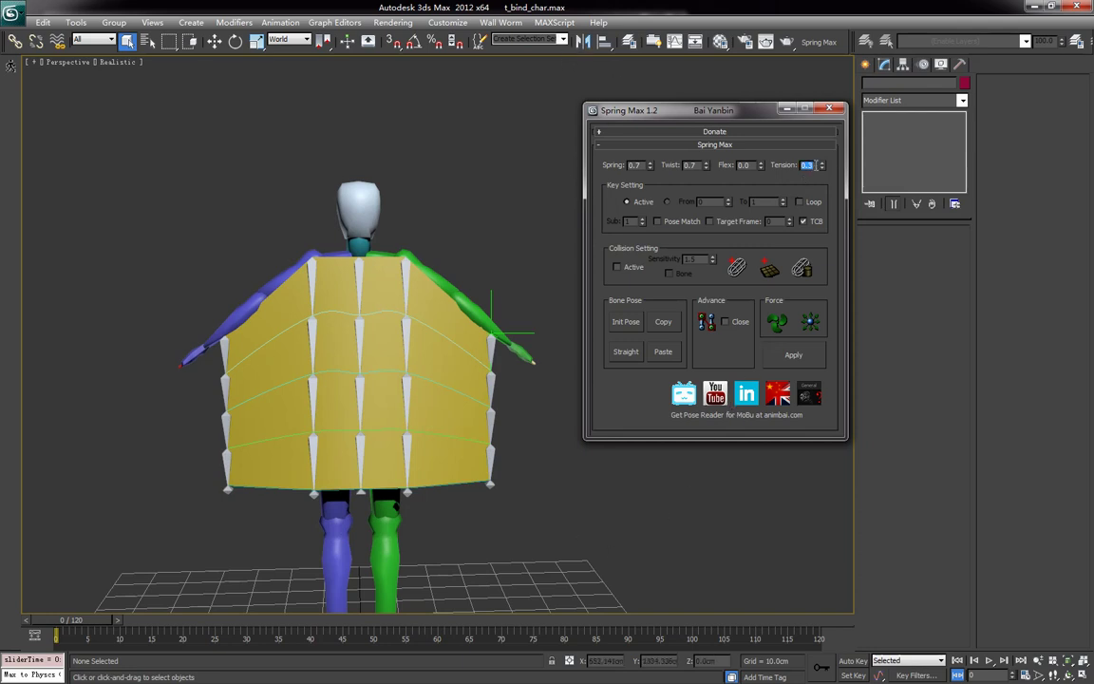
{"action": "left_click", "coordinate": [562, 41]}
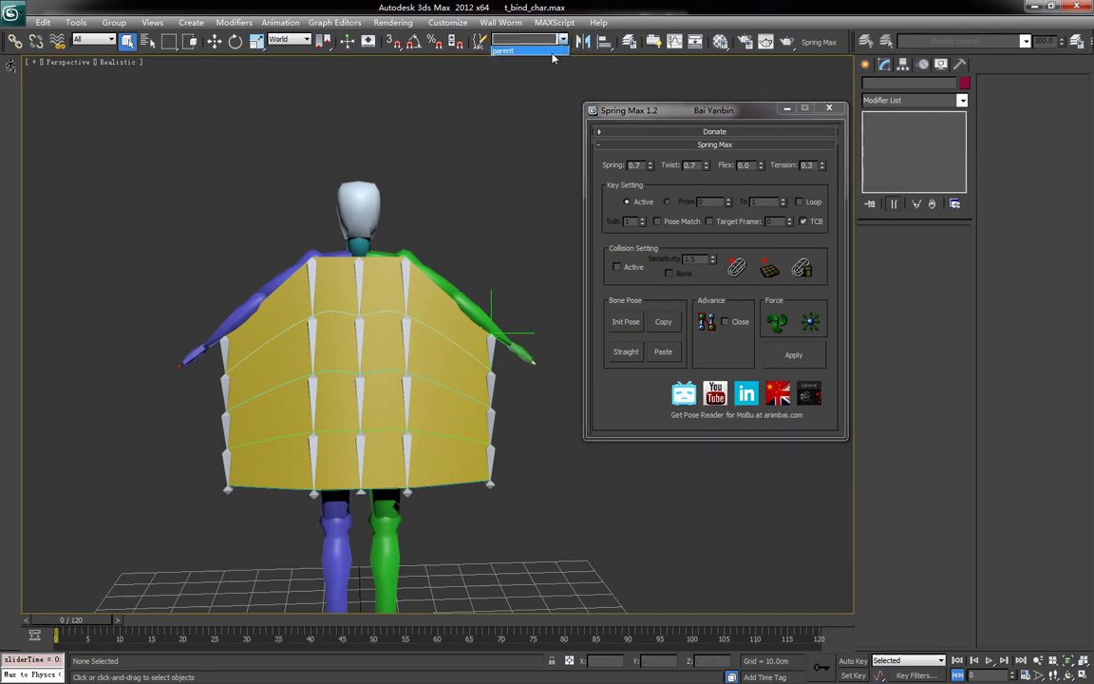
{"action": "left_click", "coordinate": [504, 51]}
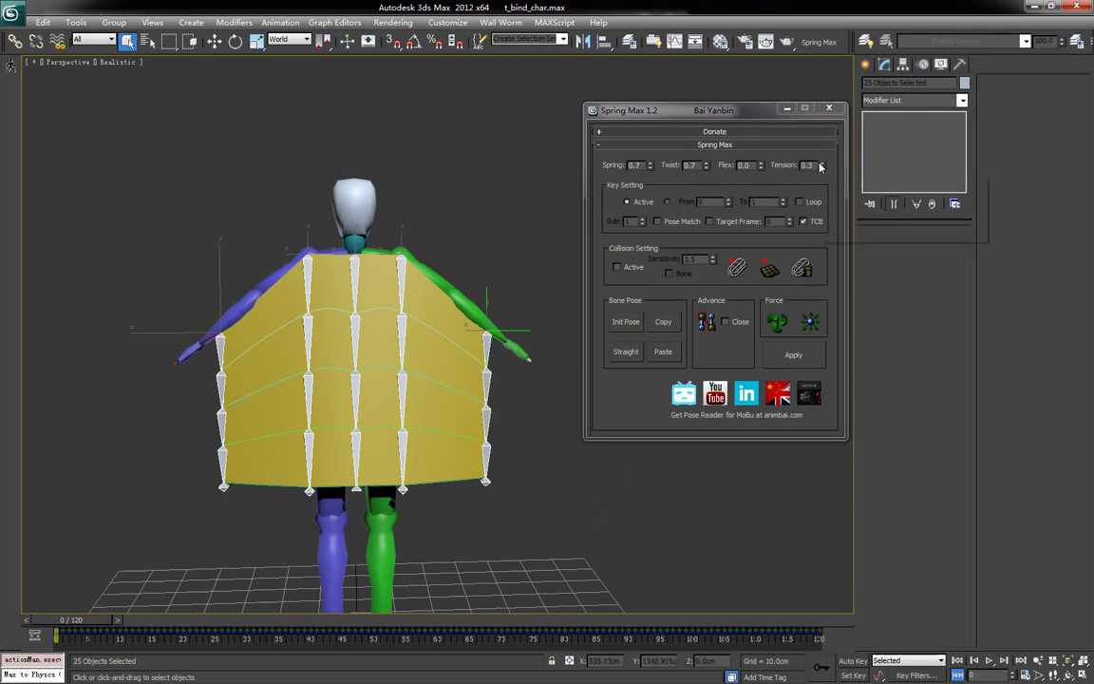
{"action": "left_click", "coordinate": [793, 354]}
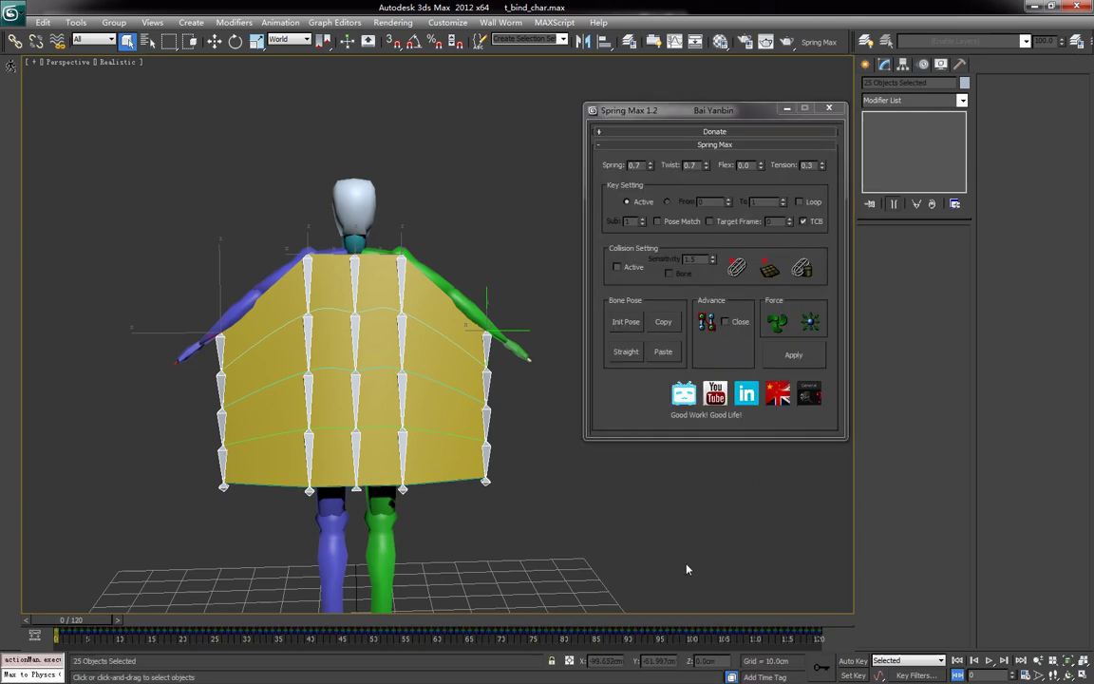
{"action": "left_click", "coordinate": [689, 569]}
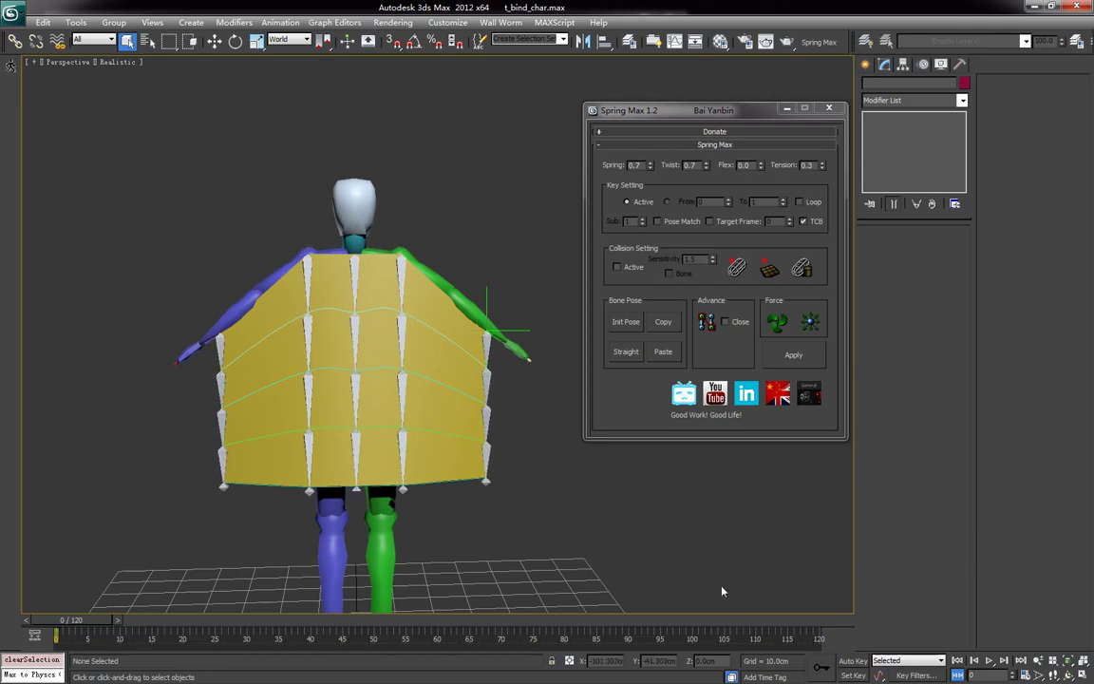
Play the animation to examine the cape's motion with the new tension, stop it, and inspect the character from the front.
{"action": "left_click", "coordinate": [989, 662]}
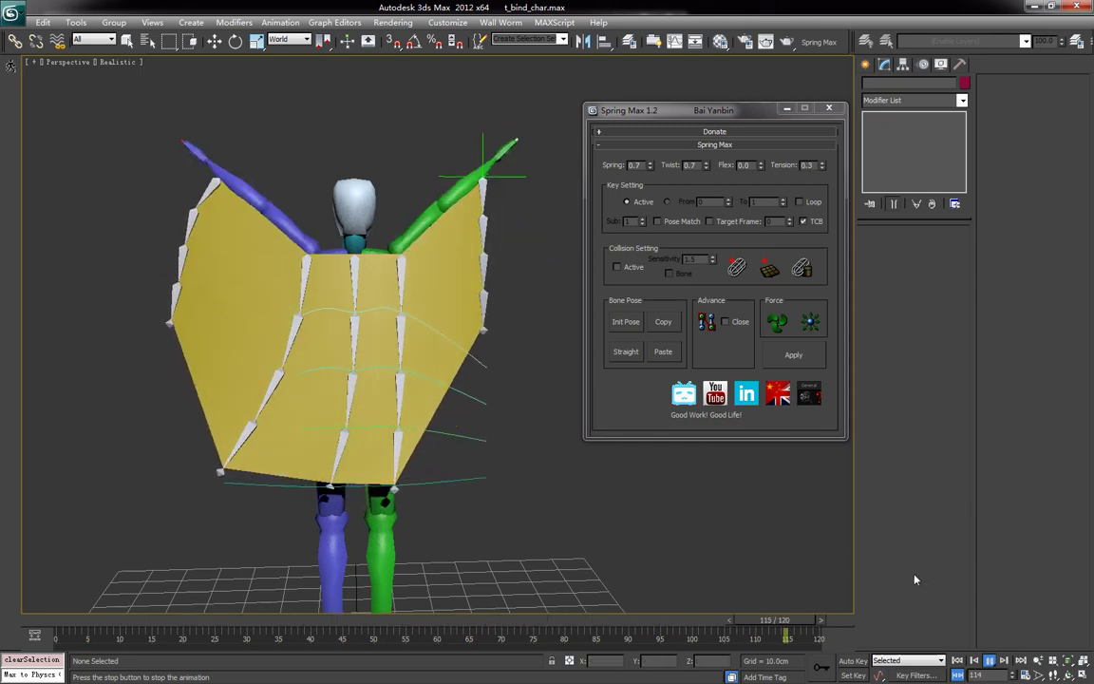
{"action": "left_click", "coordinate": [989, 665]}
{"action": "middle_click_drag", "start_coordinate": [374, 445], "coordinate": [476, 462], "text": "alt"}
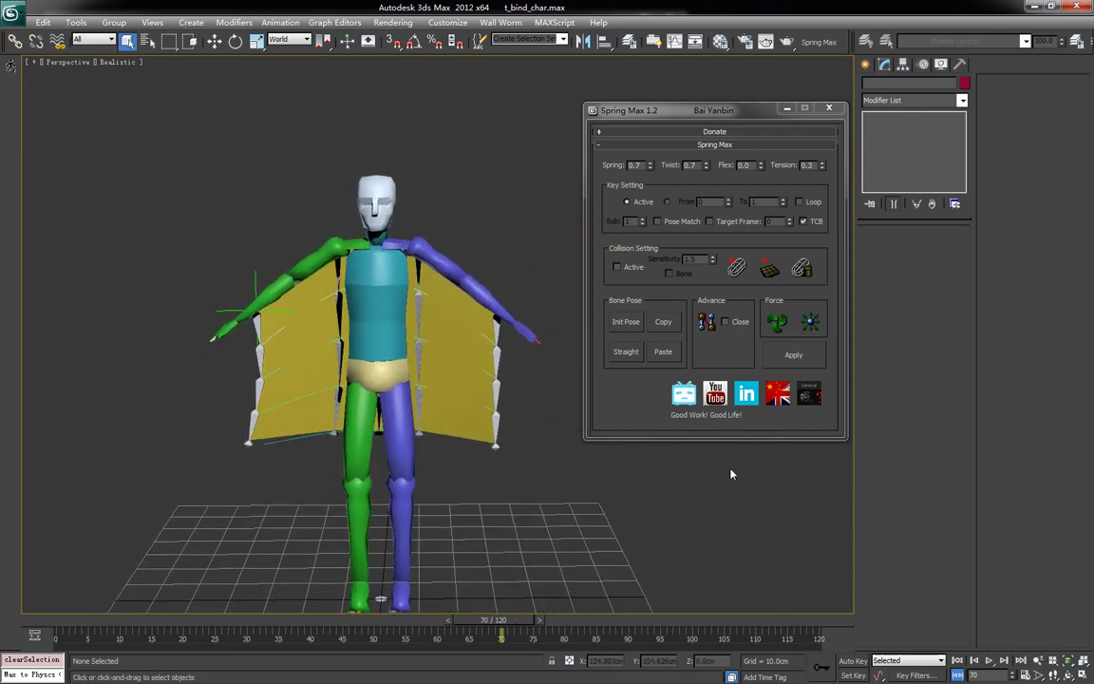